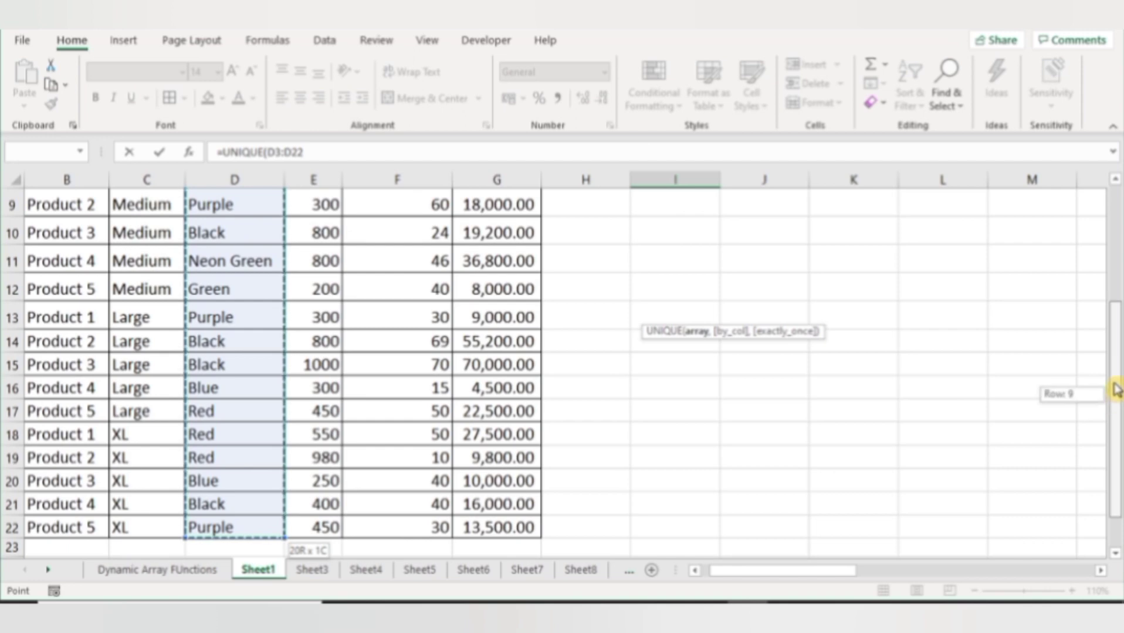
# Step: Complete the UNIQUE formula in I4 for D3:D22 with by_col 0 and exactly_once 0
pyautogui.write(',')
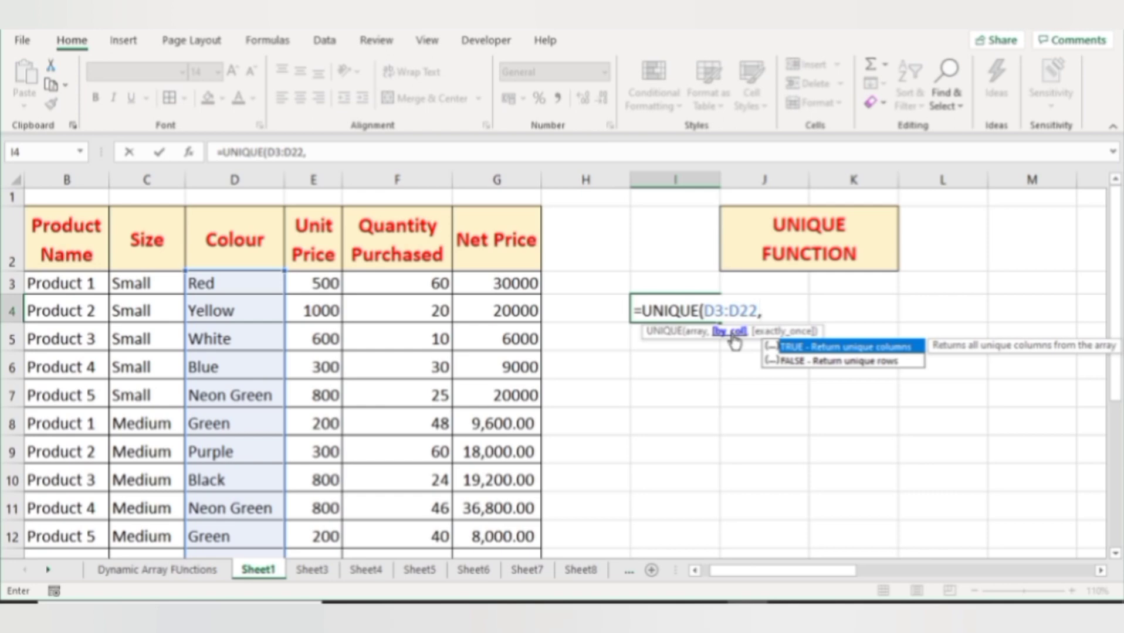
pyautogui.write('0,')
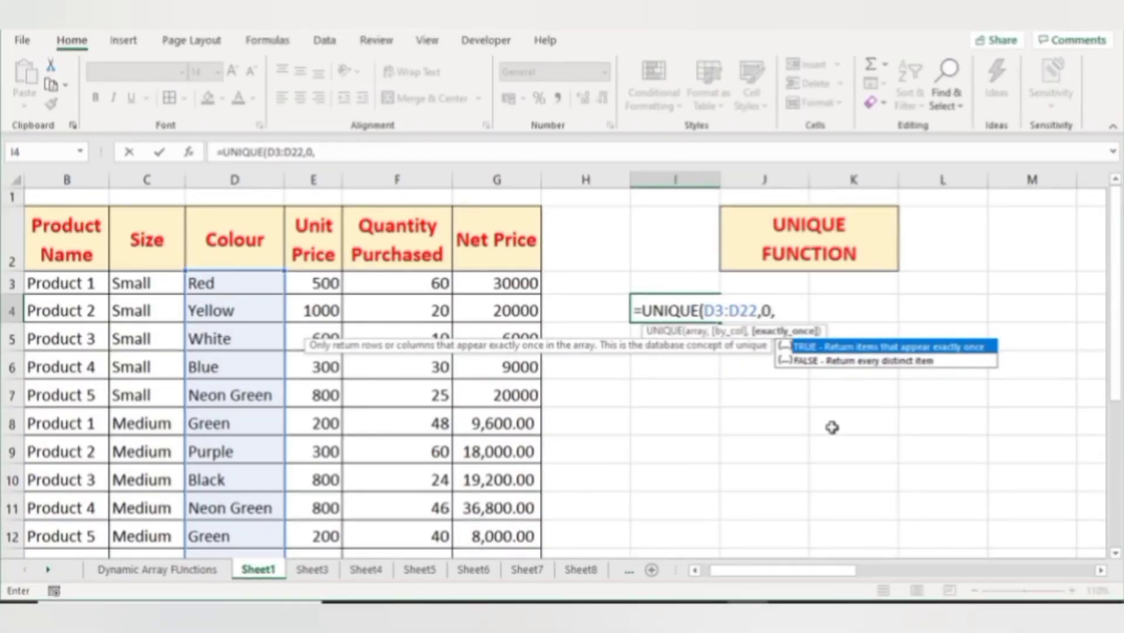
pyautogui.write('0')
pyautogui.press('Return')
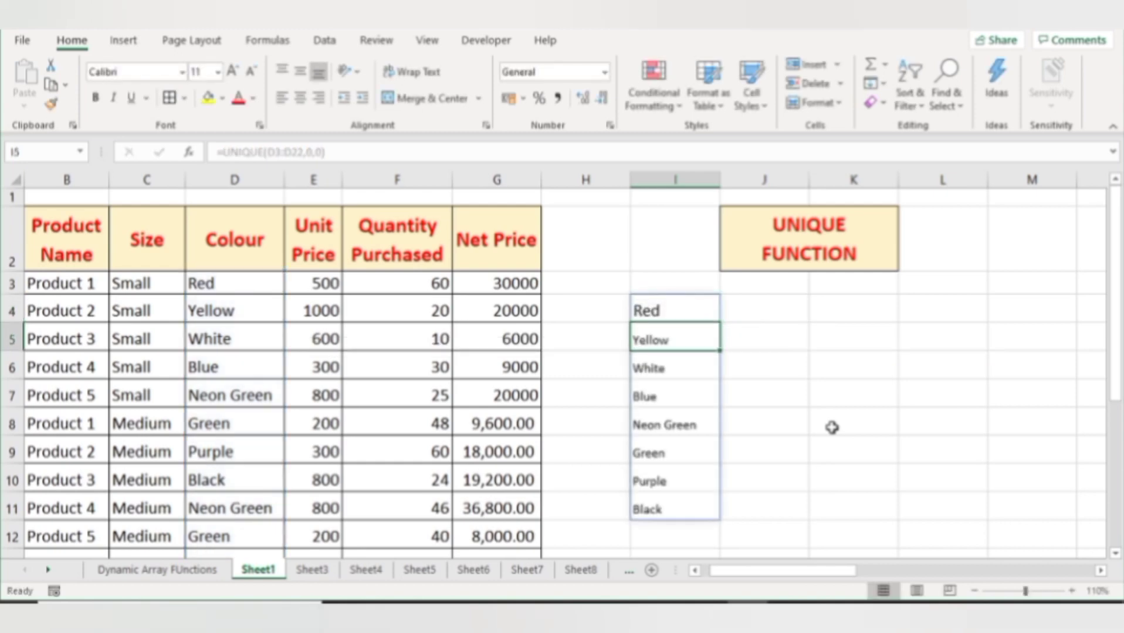
pyautogui.press('Up')
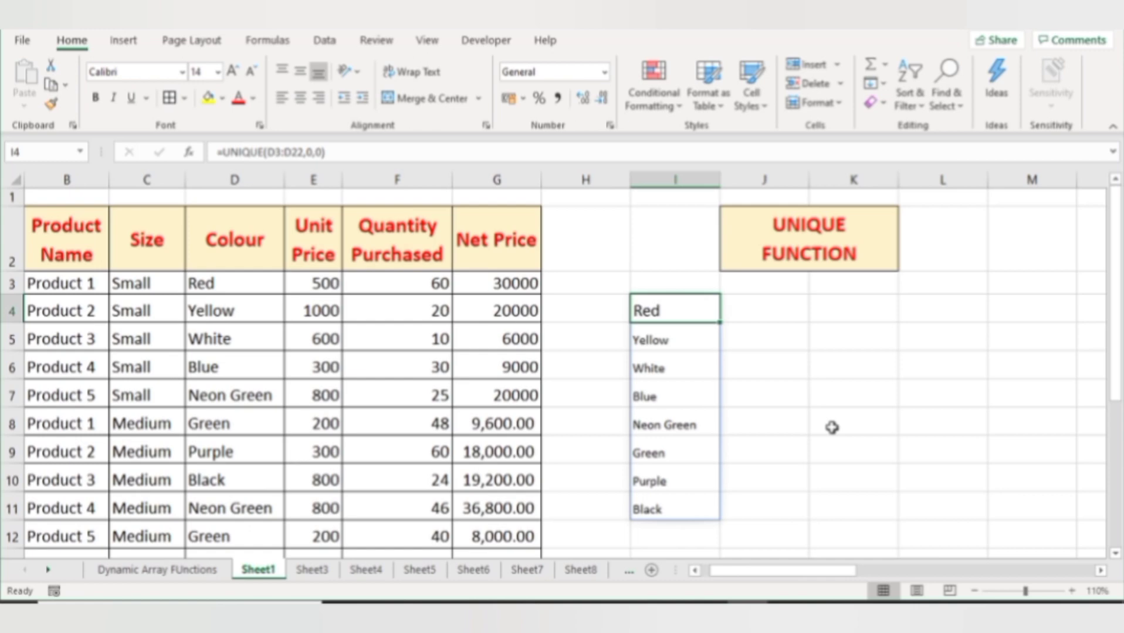
# Step: Examine each colour in the list returned by the formula in I4, from the first entry through the last
pyautogui.press('Down')
pyautogui.press('Down')
pyautogui.press('Down')
pyautogui.press('Down')
pyautogui.press('Down')
pyautogui.press('Down')
pyautogui.press('Down')
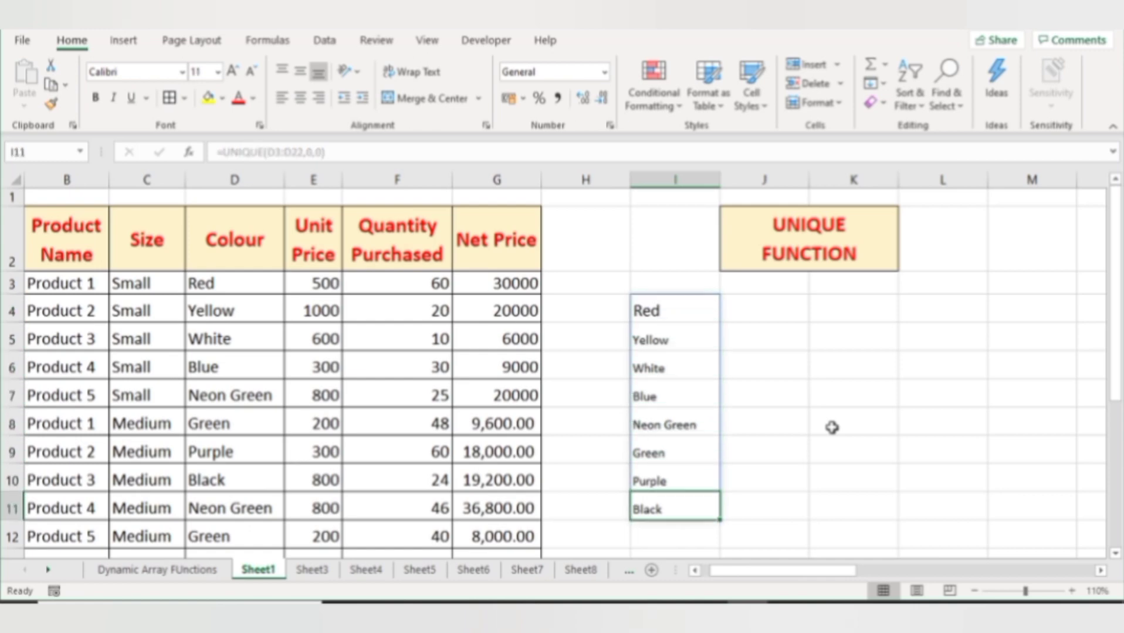
pyautogui.press('Up')
pyautogui.press('Up')
pyautogui.press('Up')
pyautogui.press('Up')
pyautogui.press('Up')
pyautogui.press('Up')
pyautogui.press('Up')
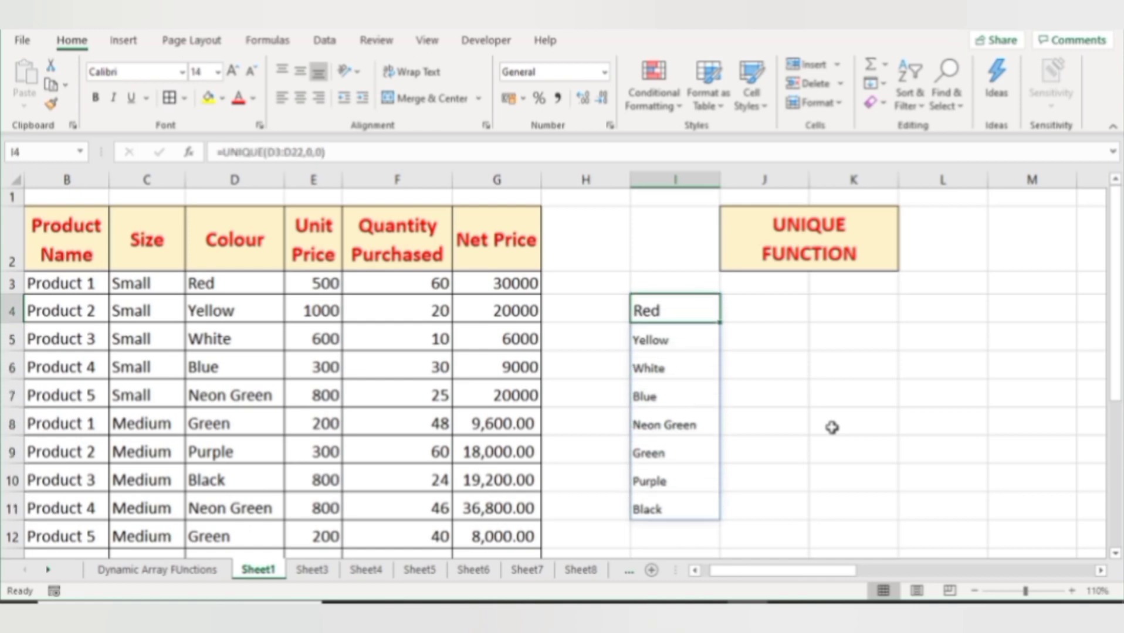
# Step: Look through the entries of the source Colour column for comparison with the list in column I
pyautogui.press('Left')
pyautogui.press('Left')
pyautogui.press('Left')
pyautogui.press('Left')
pyautogui.press('Left')
pyautogui.press('Down')
pyautogui.press('Down')
pyautogui.press('Down')
pyautogui.press('Down')
pyautogui.press('Down')
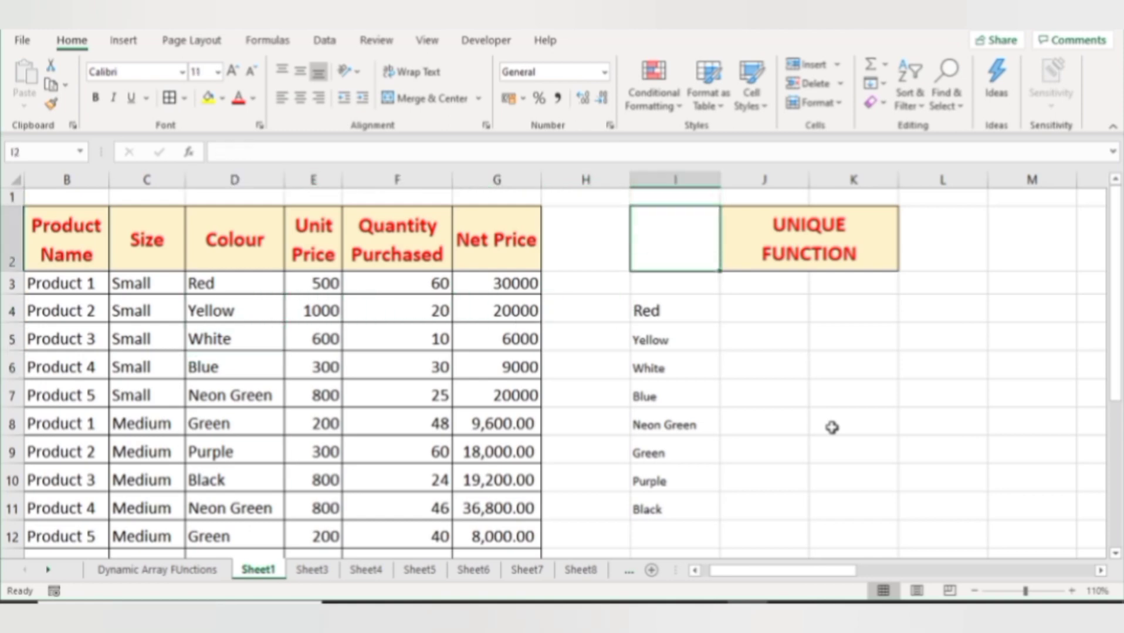
# Step: Start a UNIQUE formula in J4 with the colour range D3:D22 as its array
pyautogui.press('Down')
pyautogui.press('Down')
pyautogui.press('Right')
pyautogui.write('=uniq')
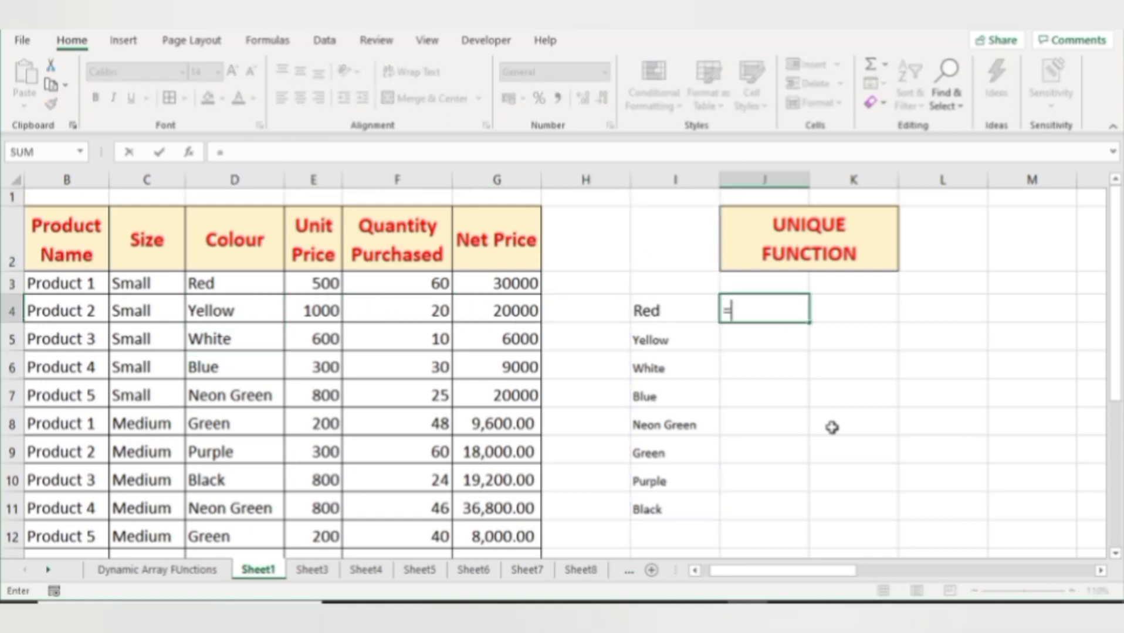
pyautogui.press('Tab')
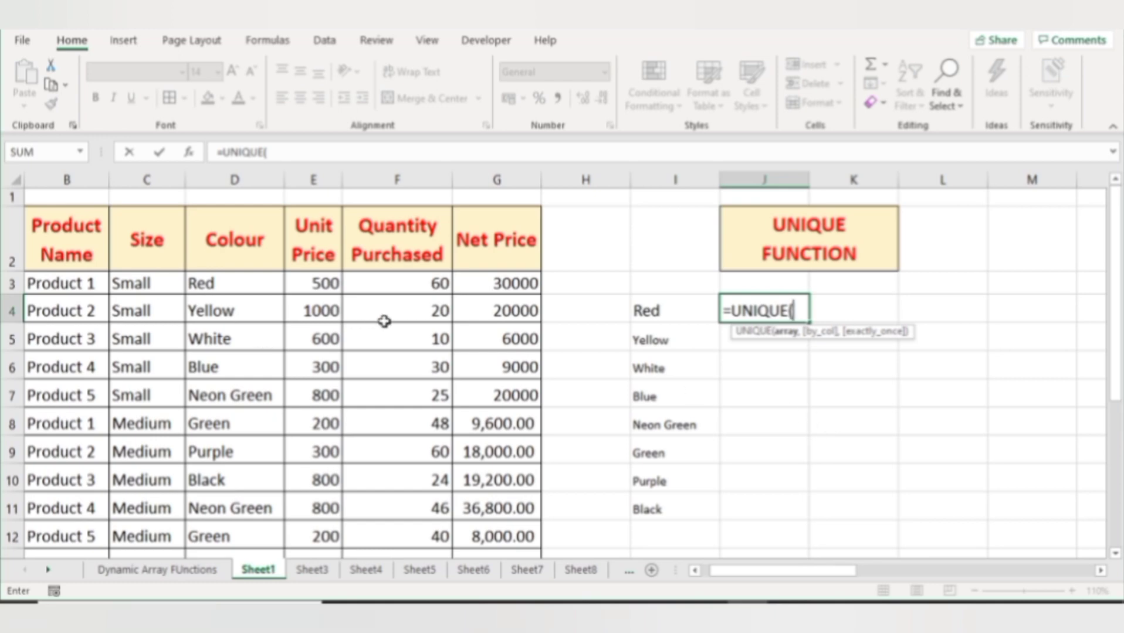
pyautogui.click(219, 284)
pyautogui.hotkey('ctrl', 'shift', 'Down')
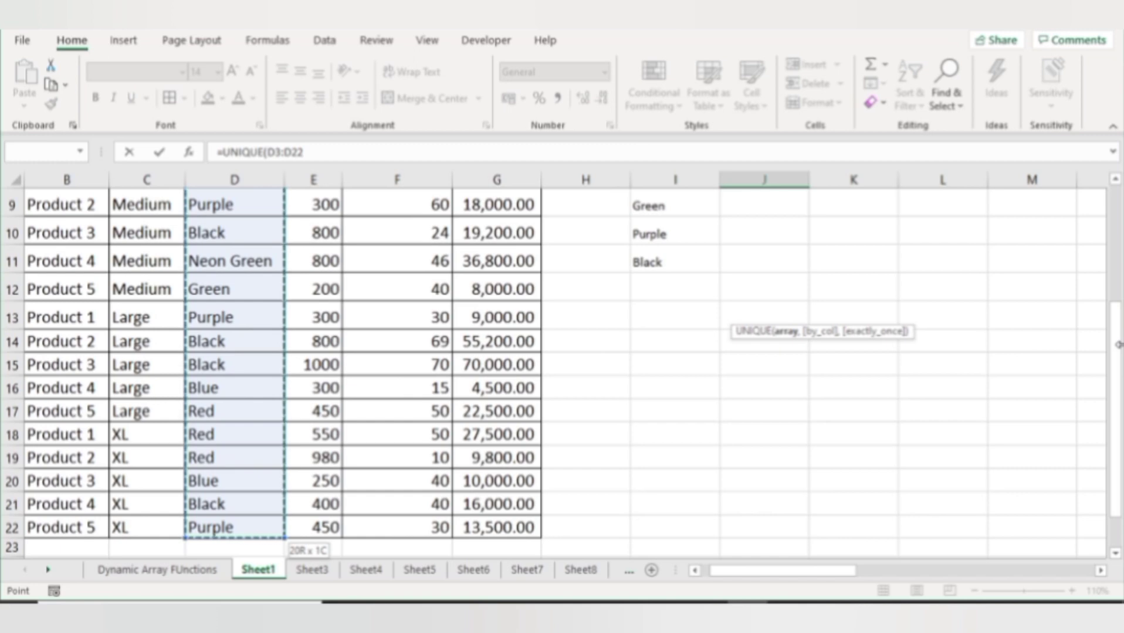
pyautogui.moveTo(1118, 344); pyautogui.dragTo(1111, 230)
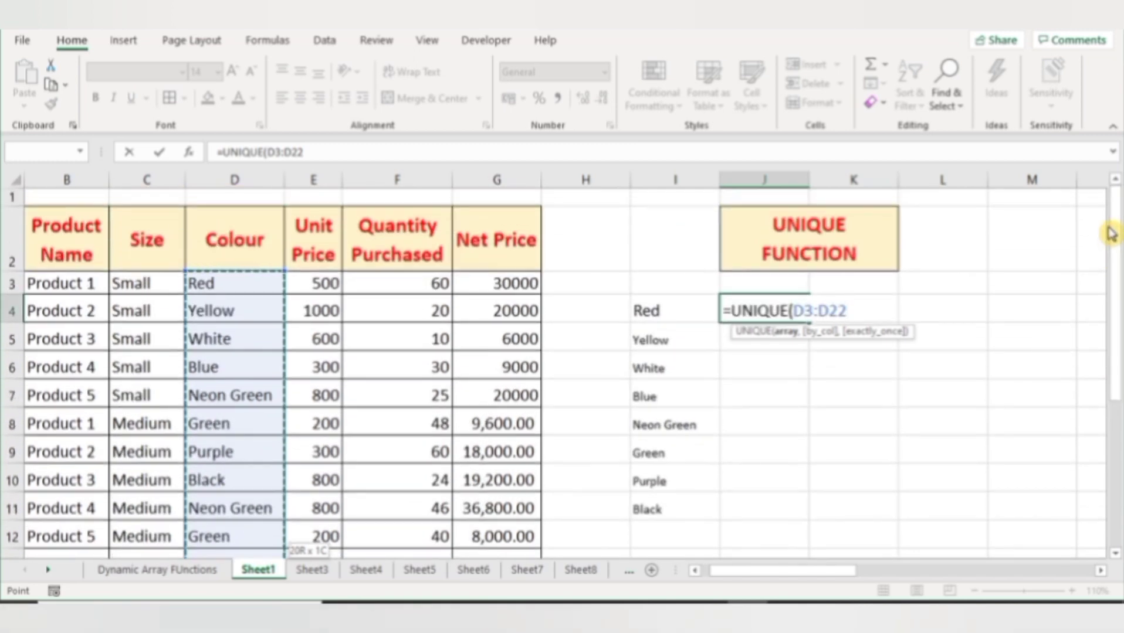
# Step: Finish the J4 formula with by_col 0 and exactly_once TRUE to return only colours that appear exactly once
pyautogui.write(',')
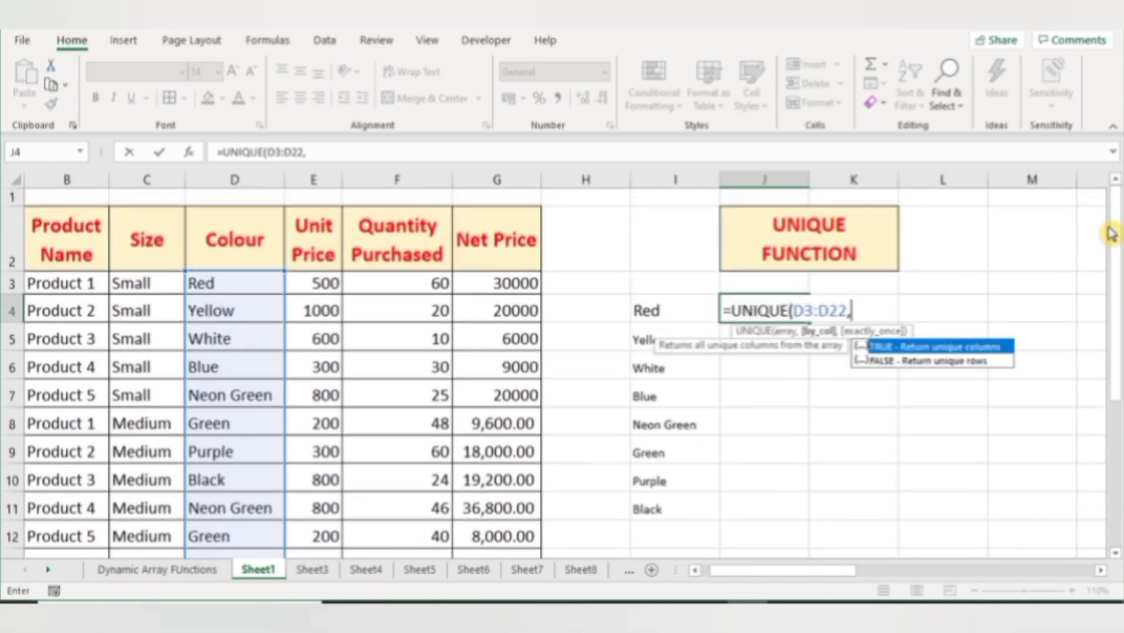
pyautogui.write('0,')
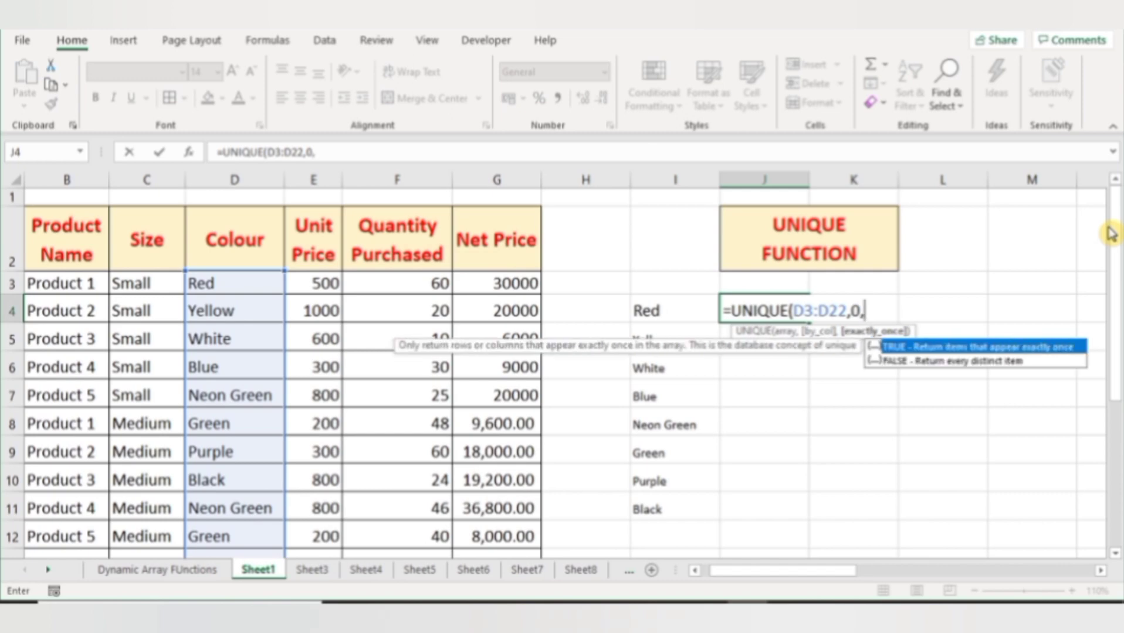
pyautogui.write('true')
pyautogui.press('Return')
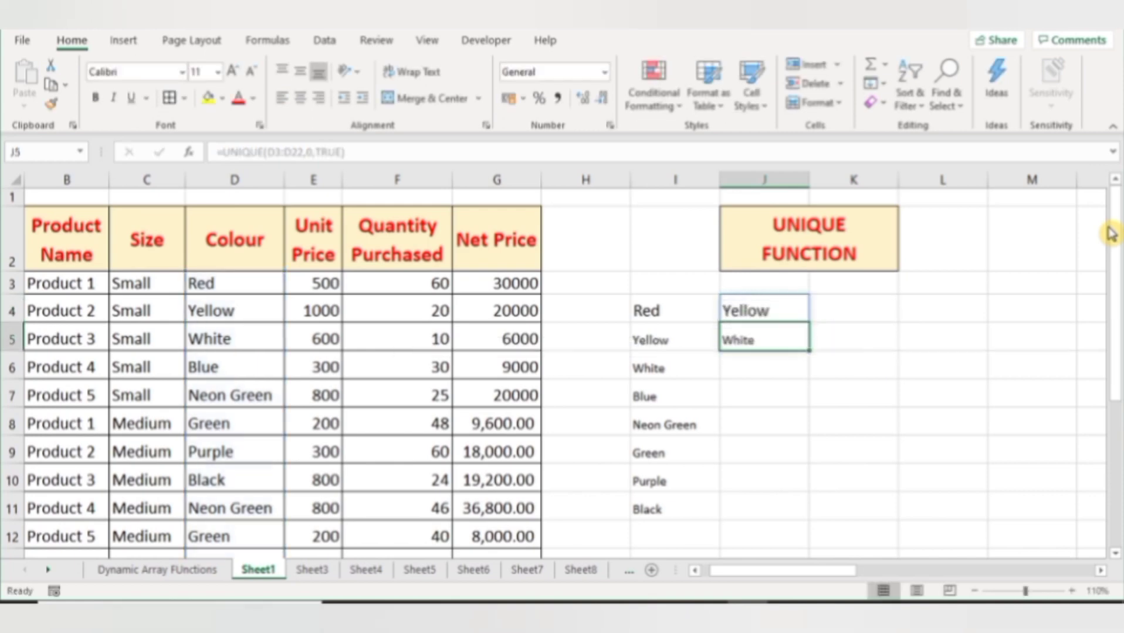
pyautogui.press('Up')
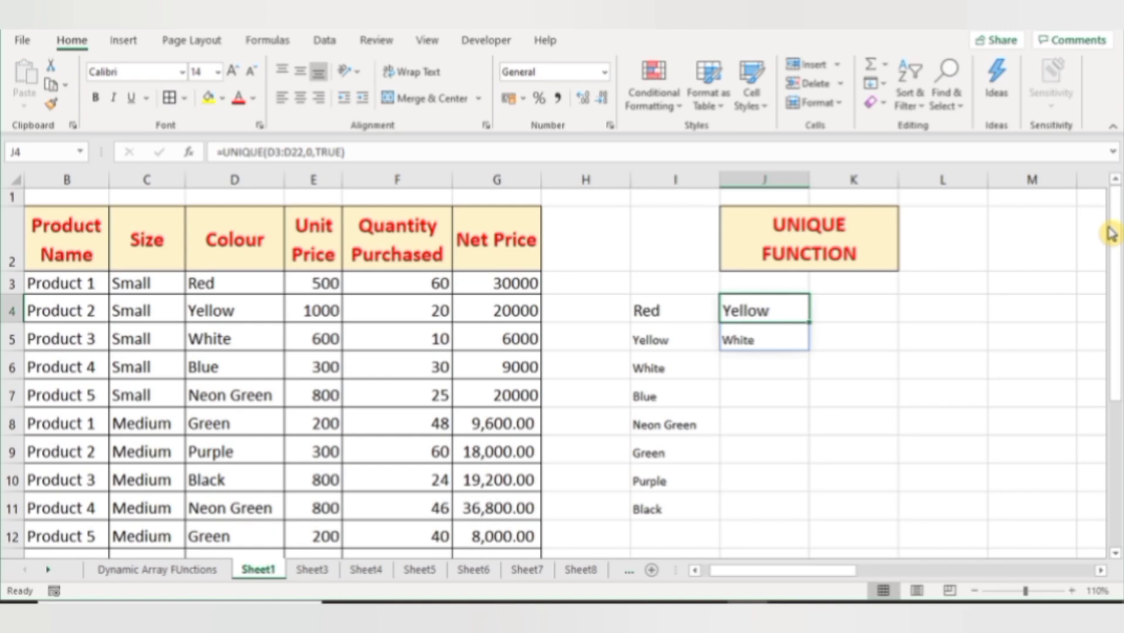
# Step: Enter =UNIQUE(D3:D22) in K4 without the optional arguments and compare it with the formula in I4
pyautogui.press('Right')
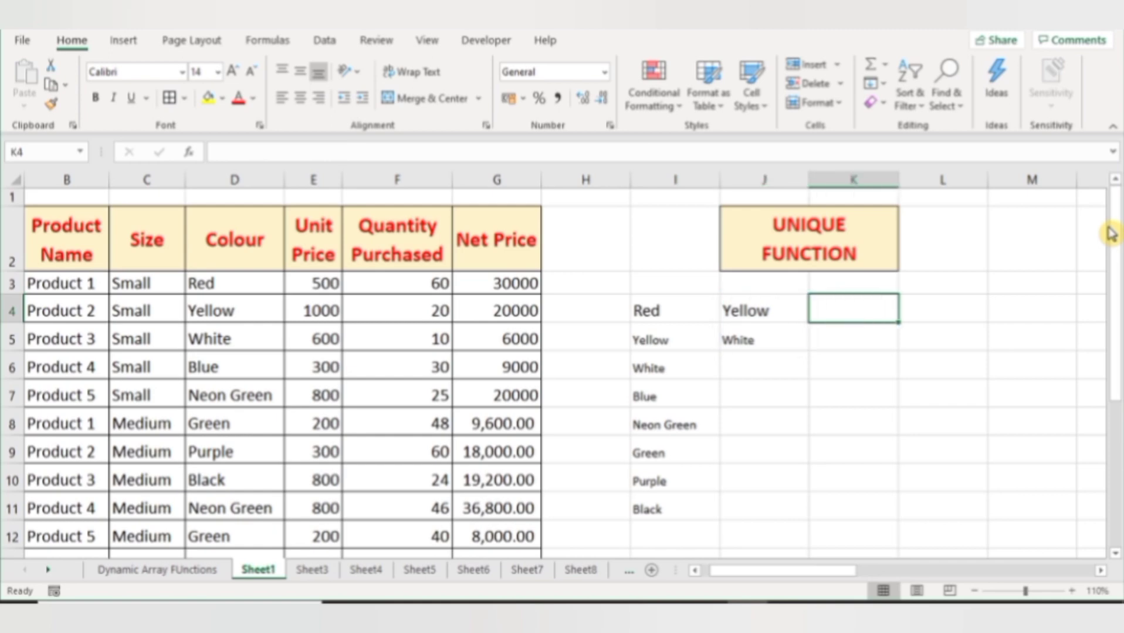
pyautogui.write('=uniq')
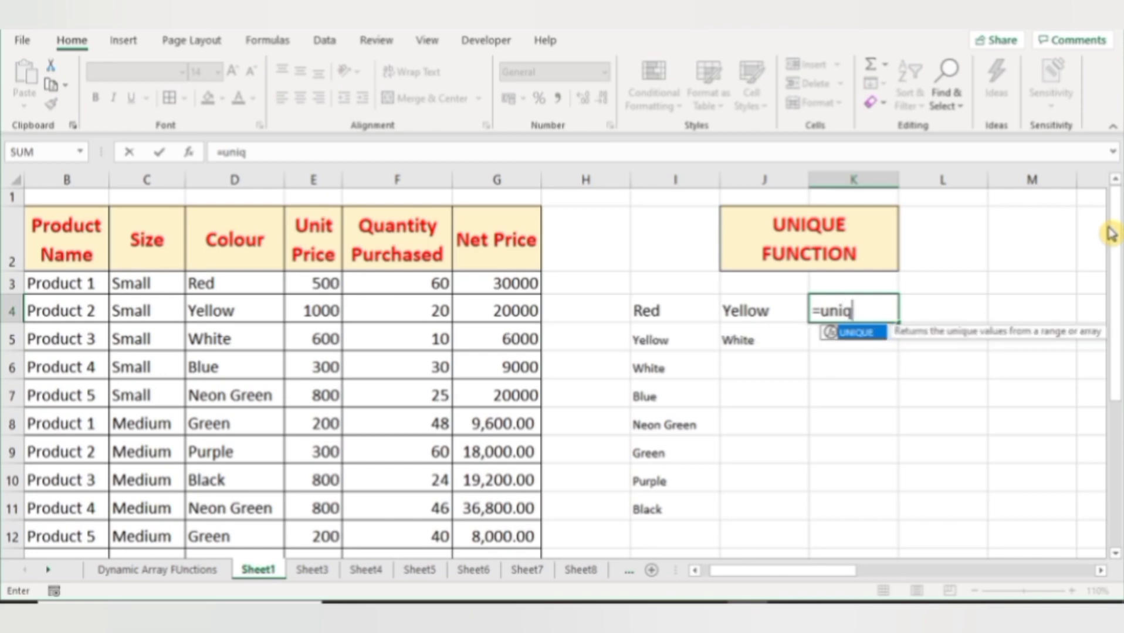
pyautogui.press('Tab')
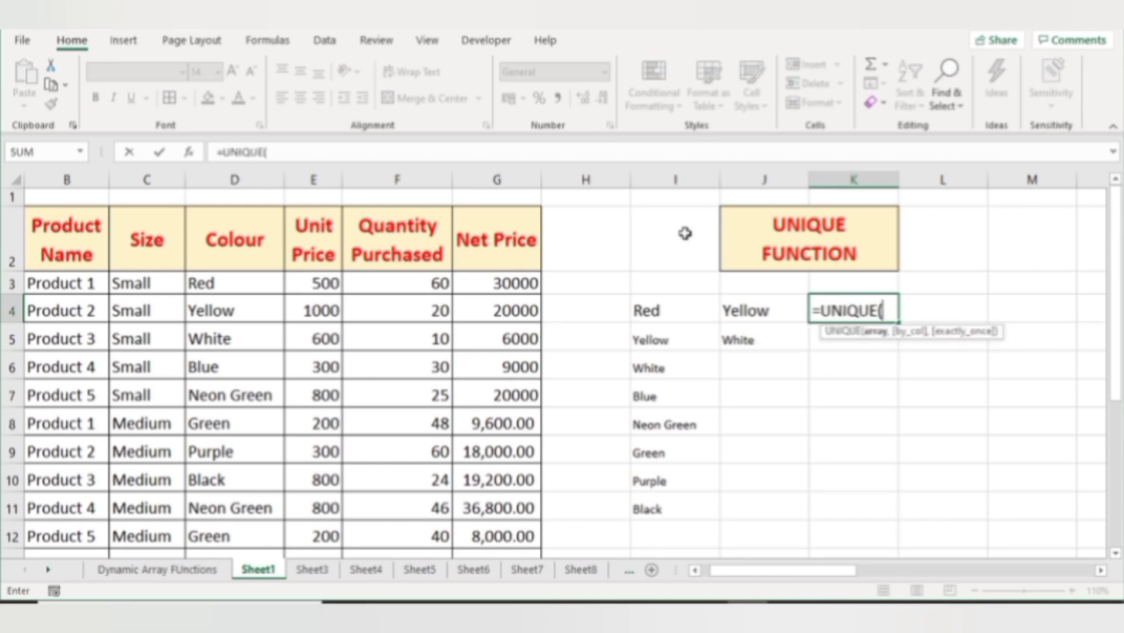
pyautogui.click(259, 287)
pyautogui.hotkey('ctrl', 'shift', 'Down')
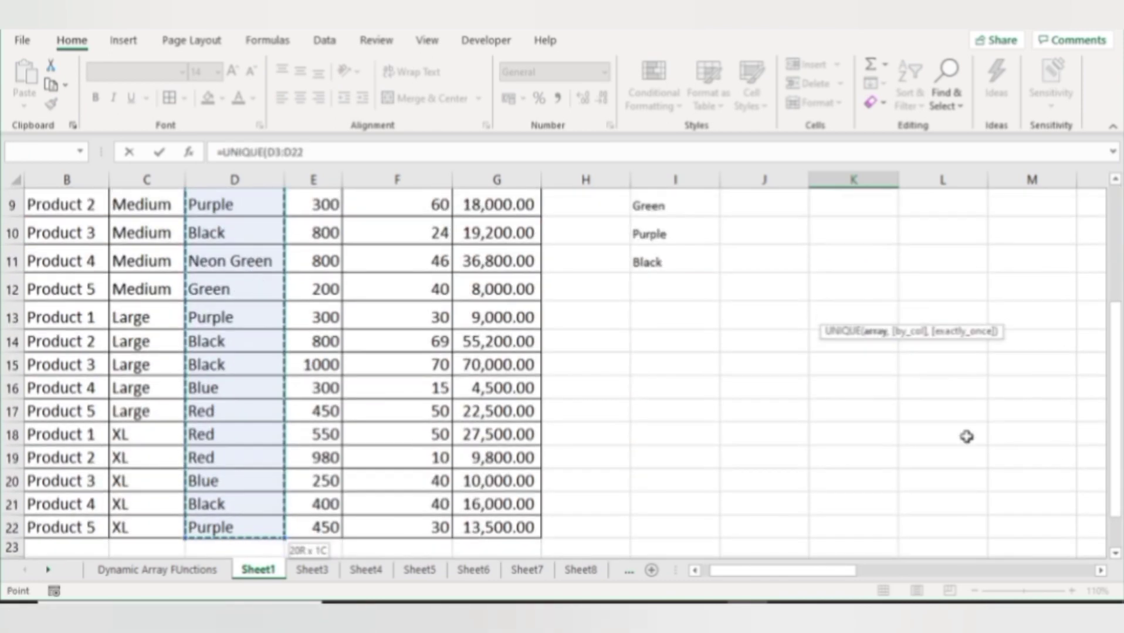
pyautogui.moveTo(1116, 452); pyautogui.dragTo(1100, 247)
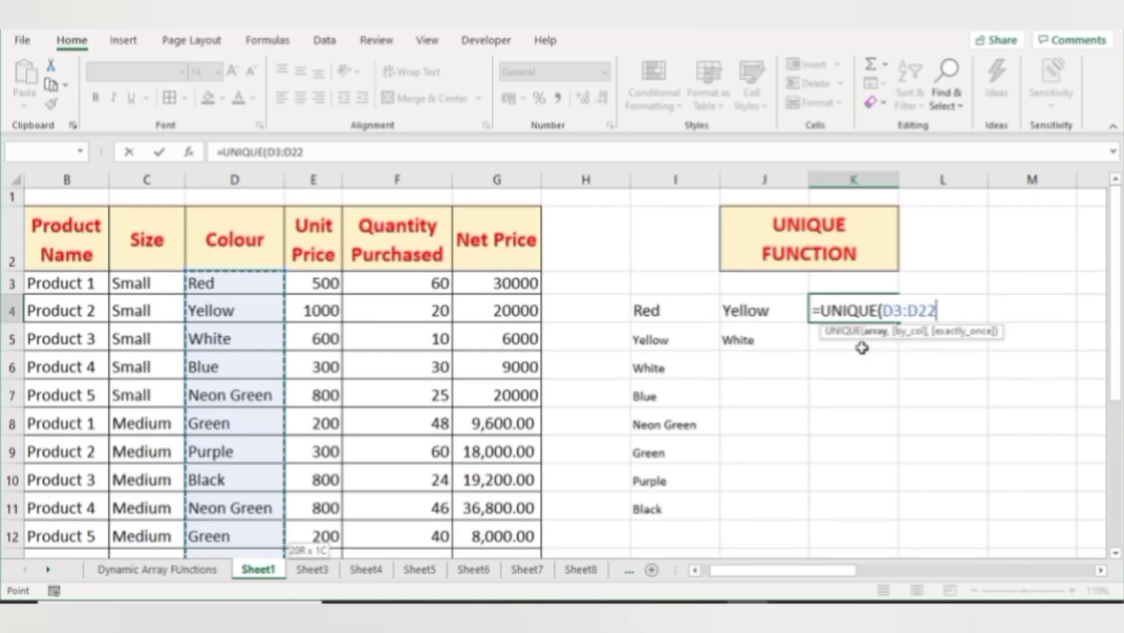
pyautogui.press('Return')
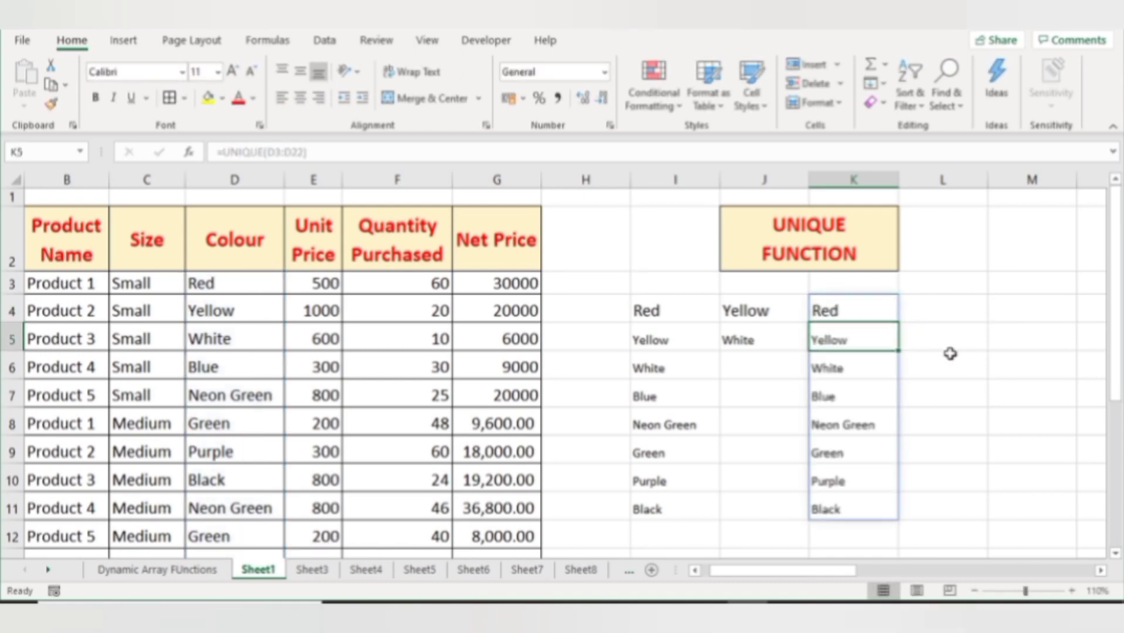
pyautogui.click(695, 305)
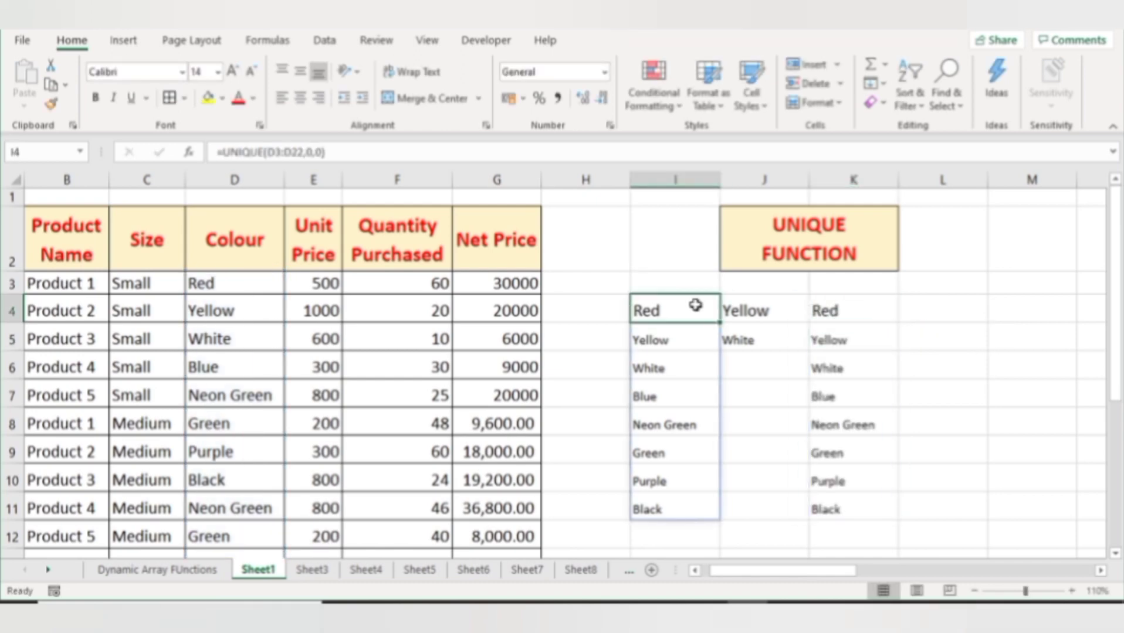
# Step: Enter =UNIQUE(D3:E22,0) in L4 to list the distinct combinations of colour and unit price
pyautogui.click(824, 308)
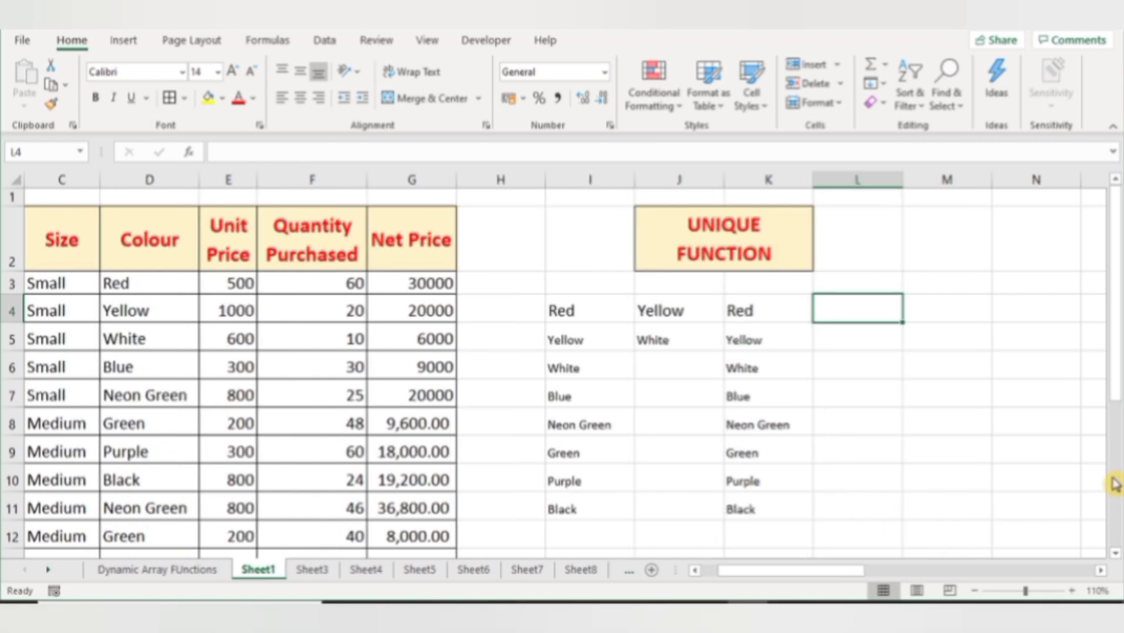
pyautogui.write('=')
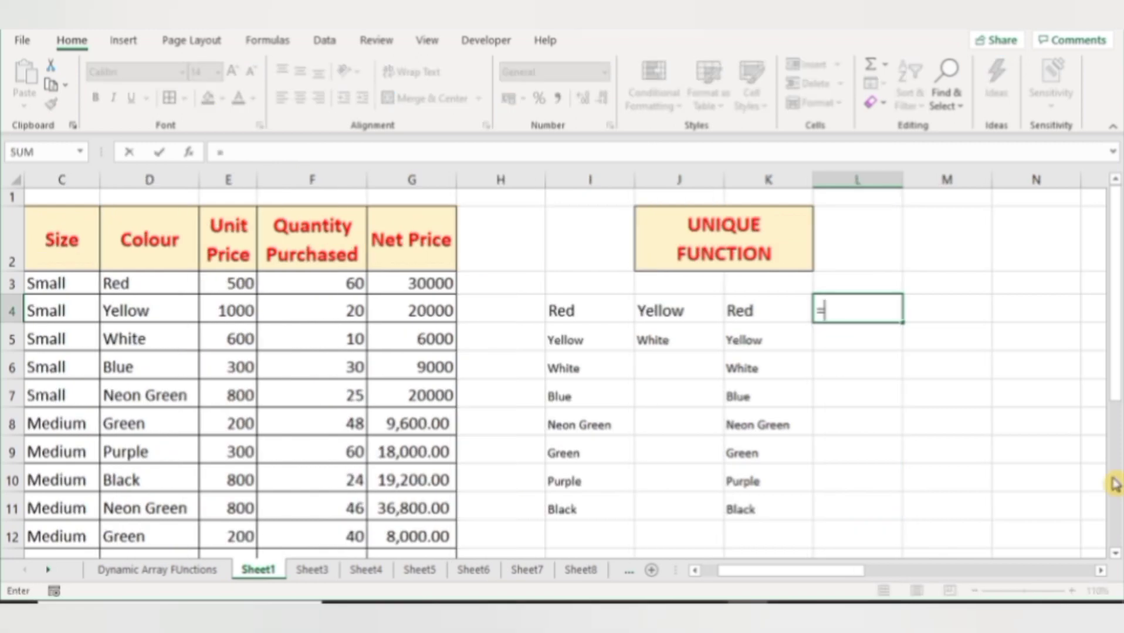
pyautogui.write('uniq')
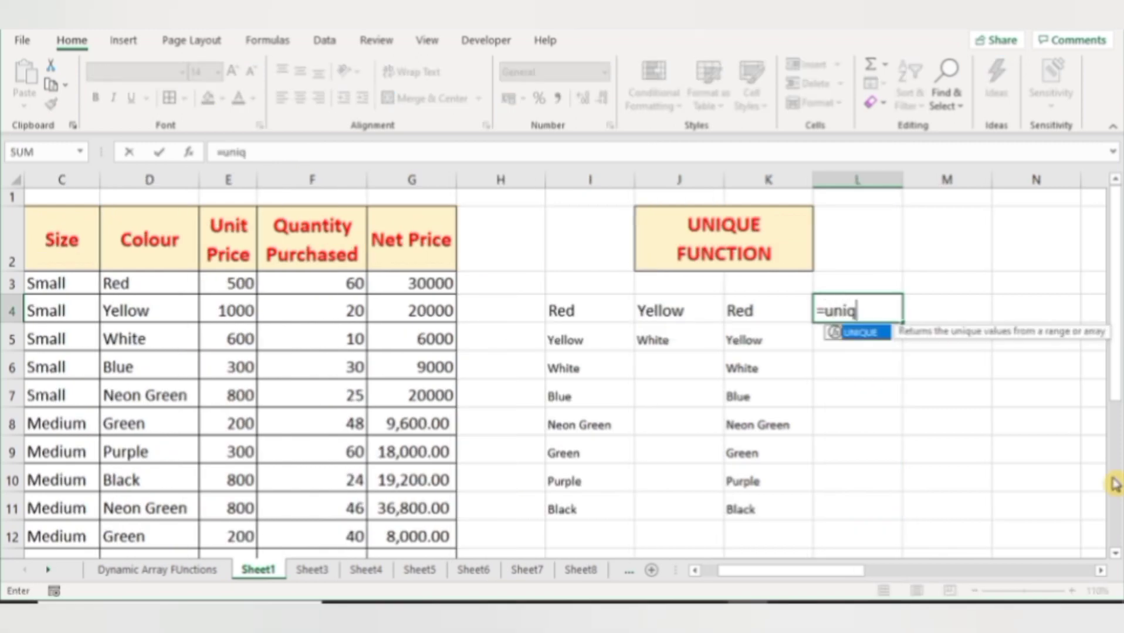
pyautogui.press('Tab')
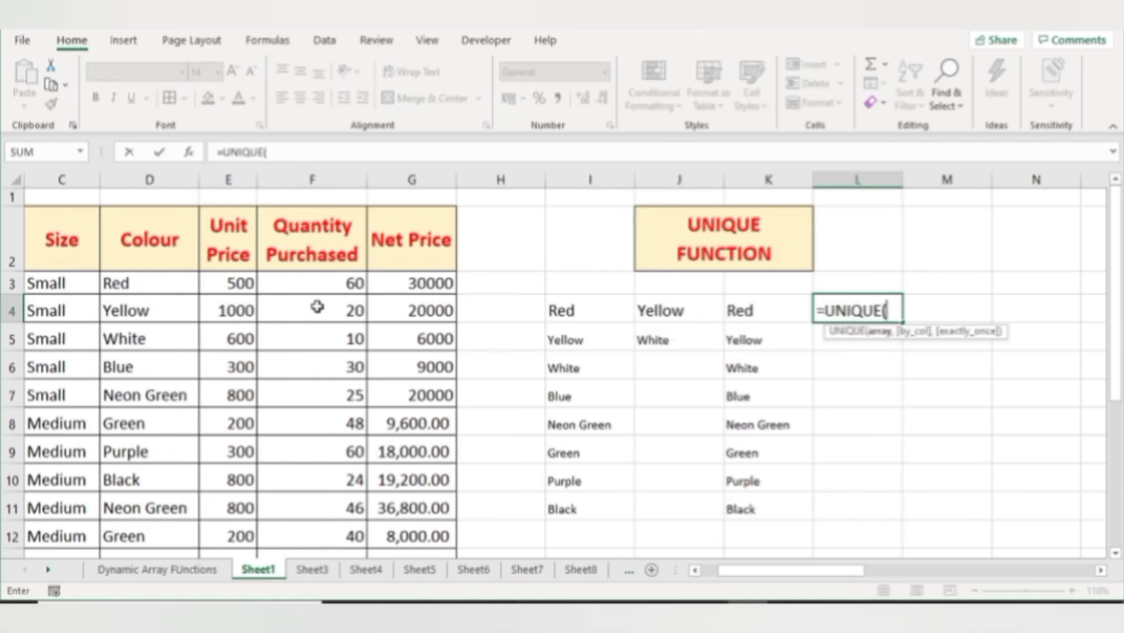
pyautogui.click(136, 290)
pyautogui.moveTo(136, 291)
pyautogui.mouseDown()
pyautogui.moveTo(141, 306)
pyautogui.moveTo(136, 294)
pyautogui.mouseUp()
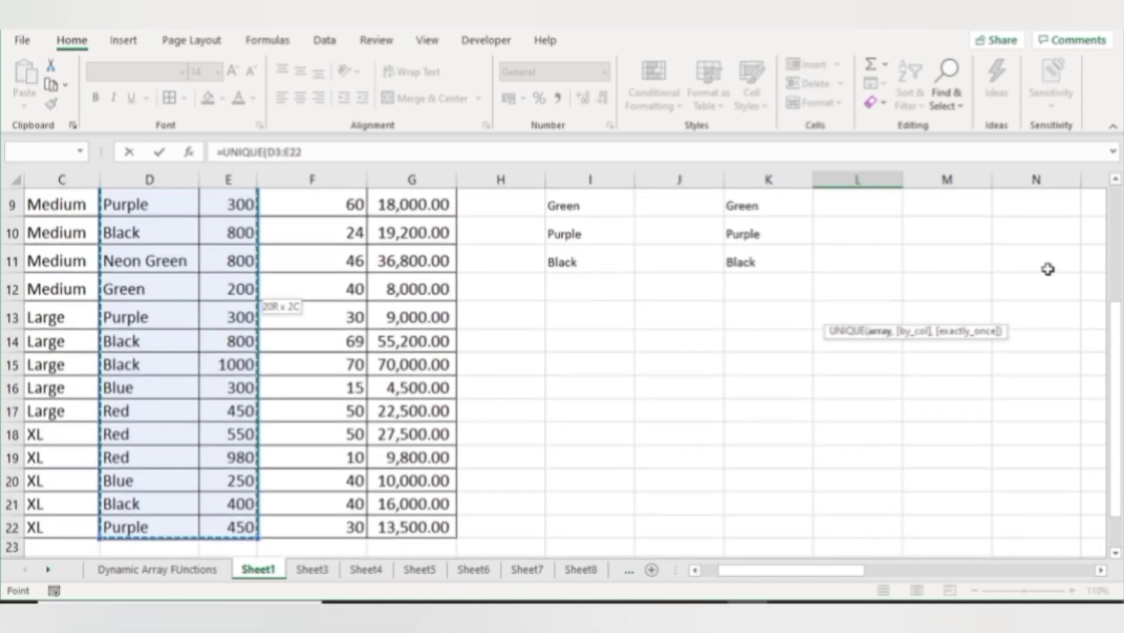
pyautogui.moveTo(1112, 352); pyautogui.dragTo(1114, 241)
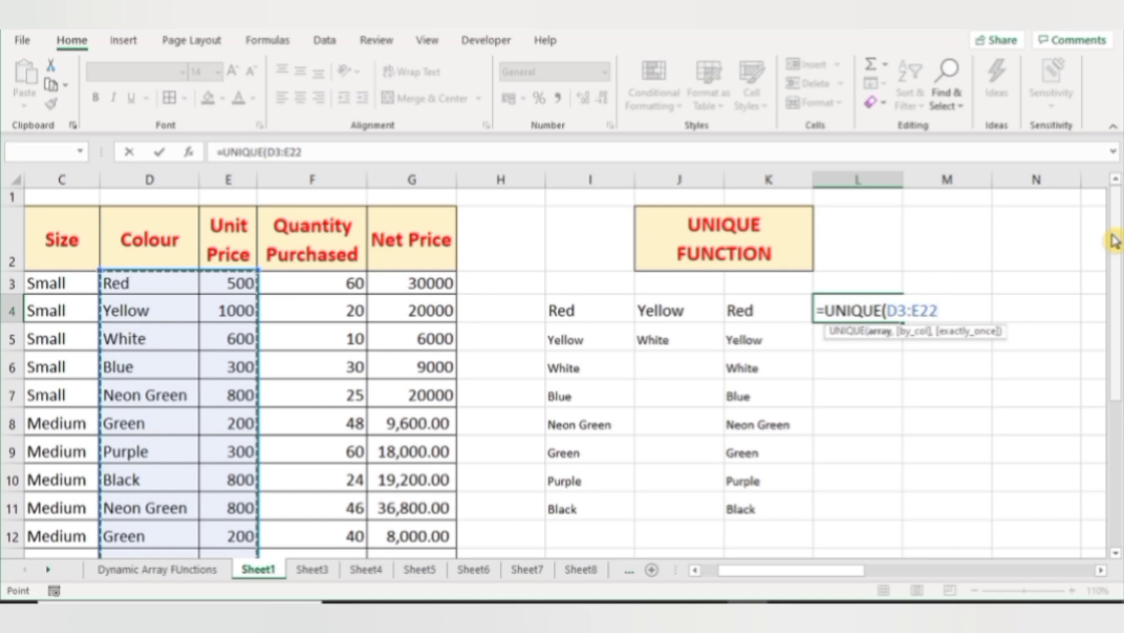
pyautogui.write(',')
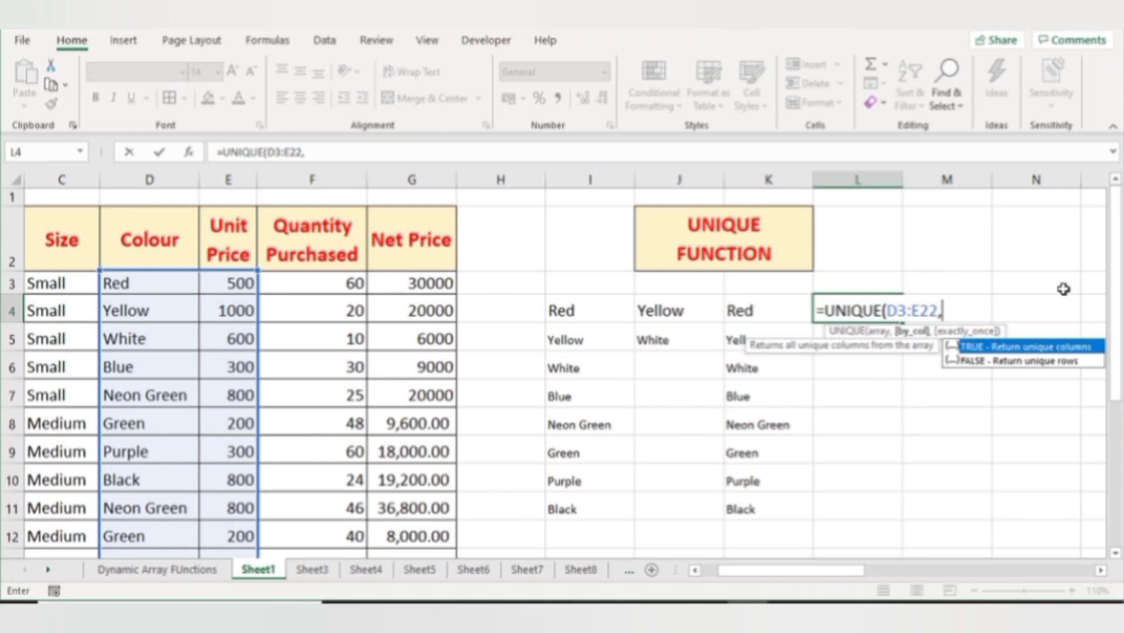
pyautogui.write('0')
pyautogui.press('Return')
pyautogui.press('Up')
pyautogui.hotkey('ctrl', 'shift', 'Down')
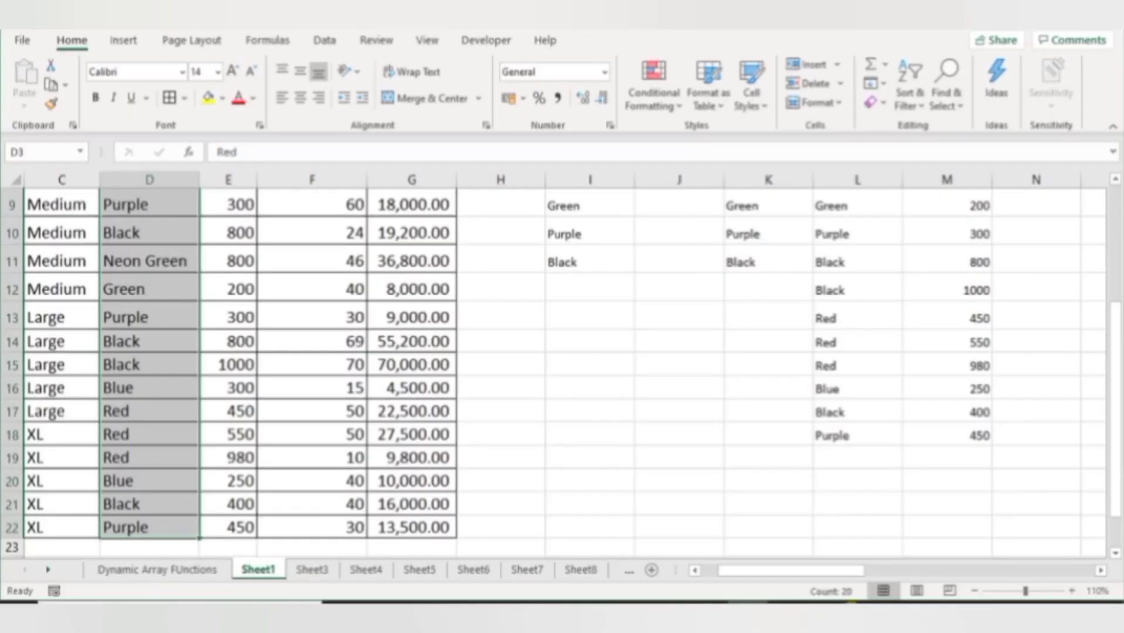
pyautogui.hotkey('ctrl', 'q')
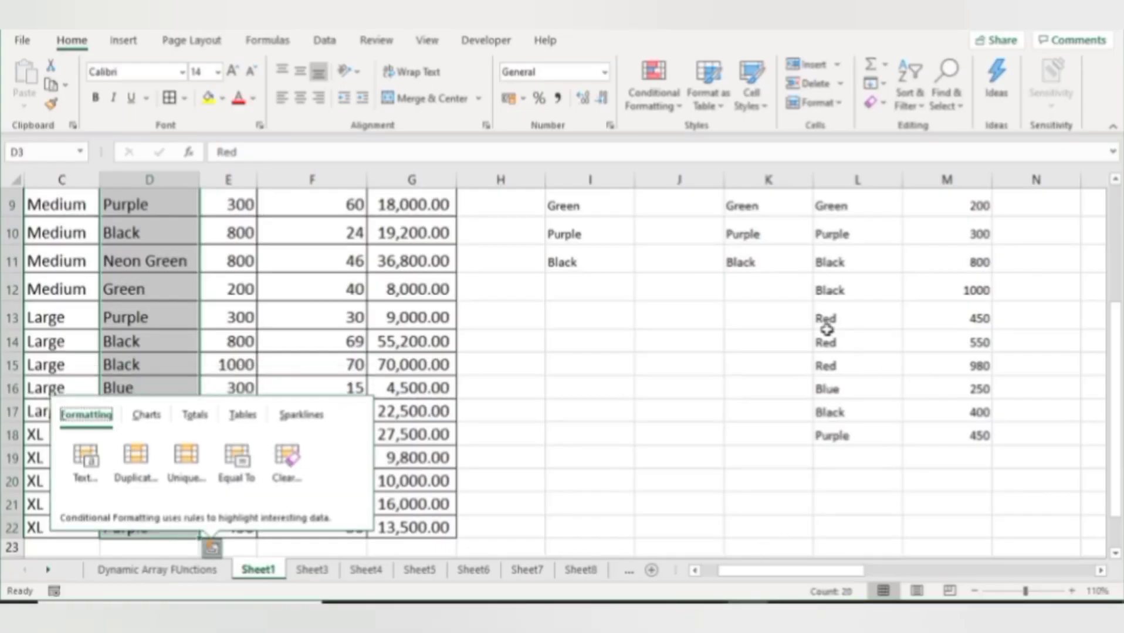
pyautogui.click(811, 314)
# Step: Examine the colour and unit price pairs returned from L4 downward, including colours repeated with different prices
pyautogui.press('Right')
pyautogui.press('Up')
pyautogui.press('Up')
pyautogui.press('Up')
pyautogui.press('Up')
pyautogui.press('Up')
pyautogui.press('Up')
pyautogui.press('Up')
pyautogui.press('Up')
pyautogui.press('Up')
pyautogui.press('Up')
pyautogui.press('Up')
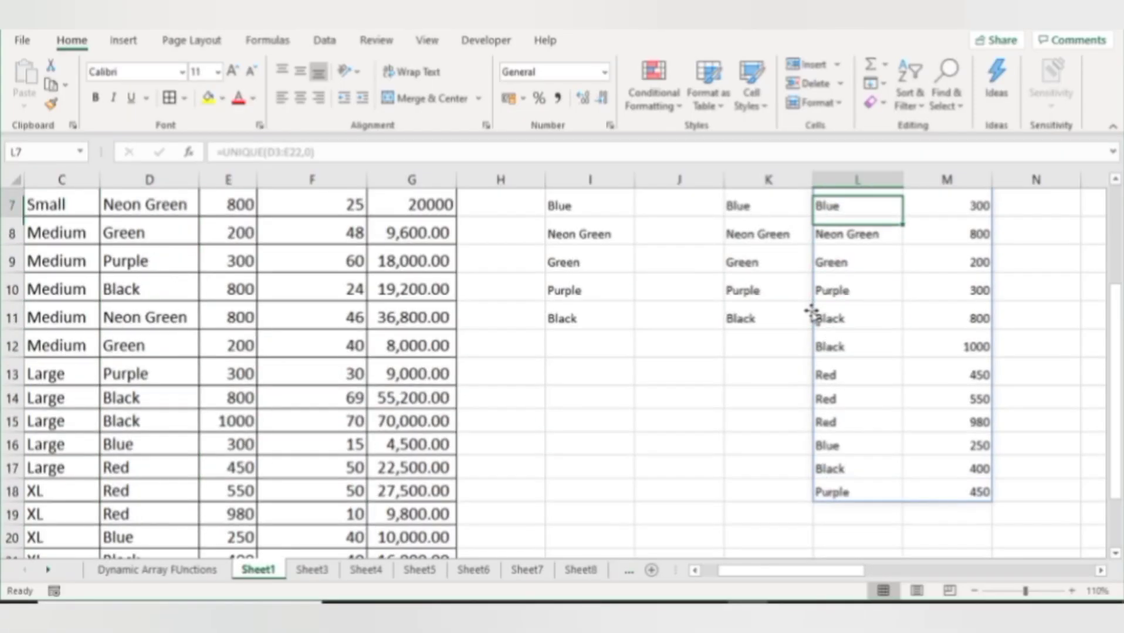
pyautogui.press('Down')
pyautogui.press('Down')
pyautogui.press('Down')
pyautogui.press('Up')
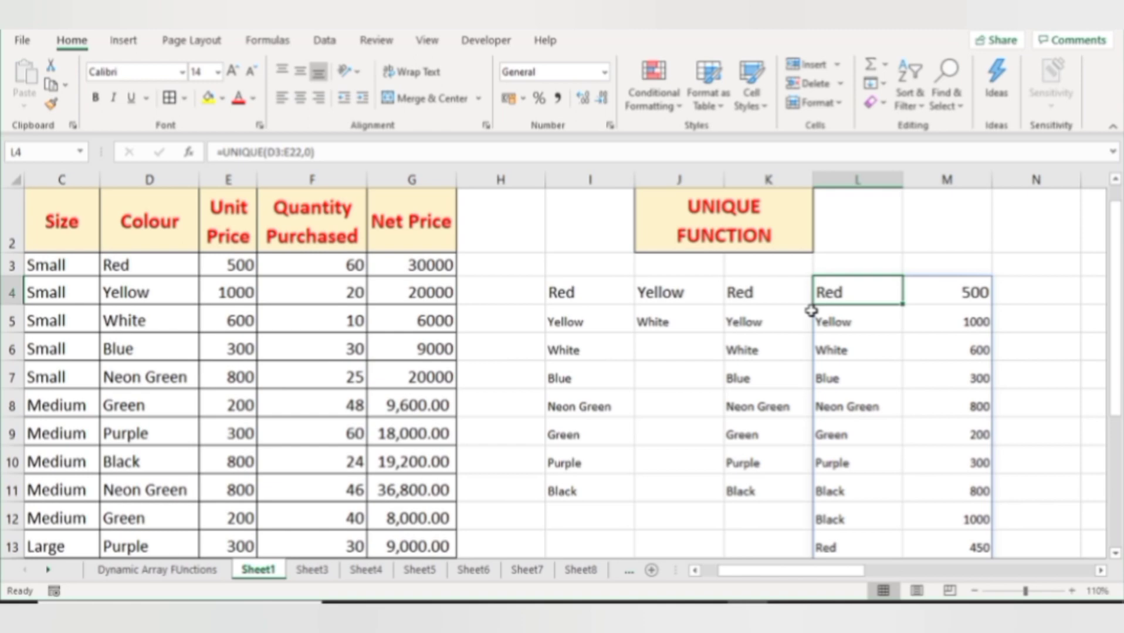
pyautogui.press('Down')
pyautogui.press('Down')
pyautogui.press('Down')
pyautogui.press('Down')
pyautogui.press('Down')
pyautogui.press('Down')
pyautogui.press('Down')
pyautogui.press('Down')
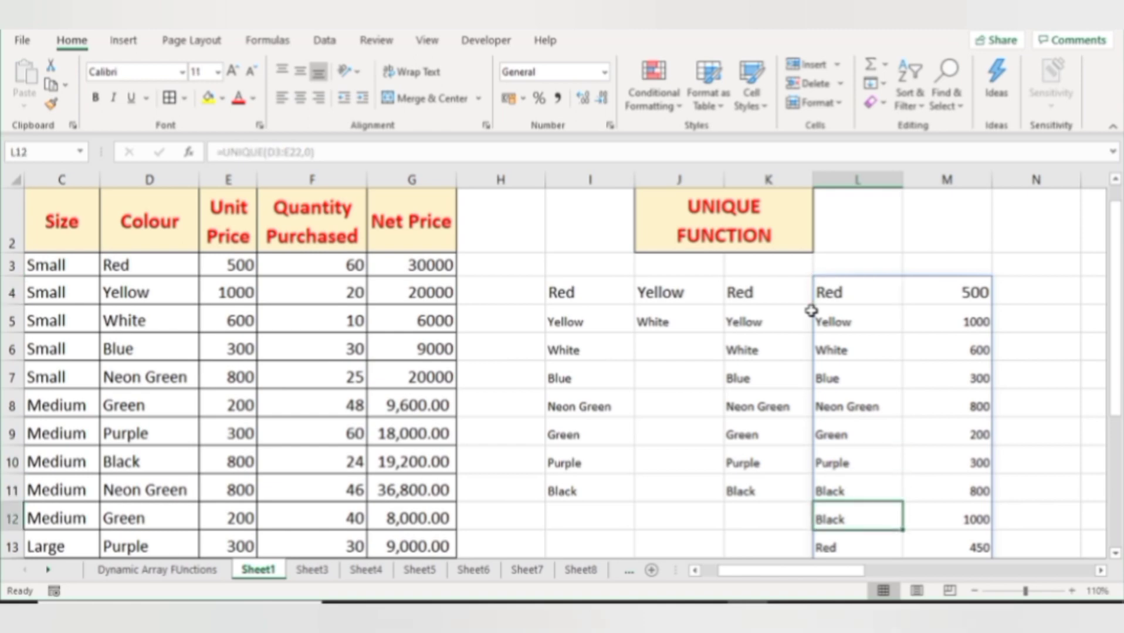
pyautogui.press('Up')
pyautogui.press('Up')
pyautogui.press('Up')
pyautogui.press('Down')
pyautogui.press('Right')
pyautogui.press('Left')
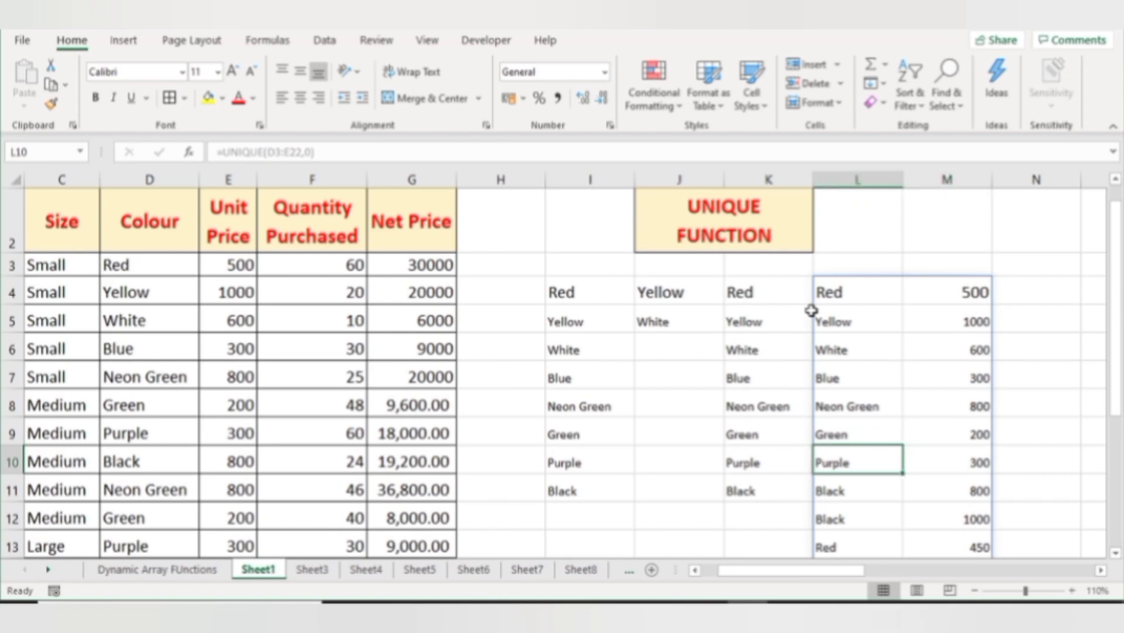
# Step: Look through the Colour and Unit Price source rows from D9 downward for repeated combinations such as Purple with 300
pyautogui.press('Right')
pyautogui.click(188, 435)
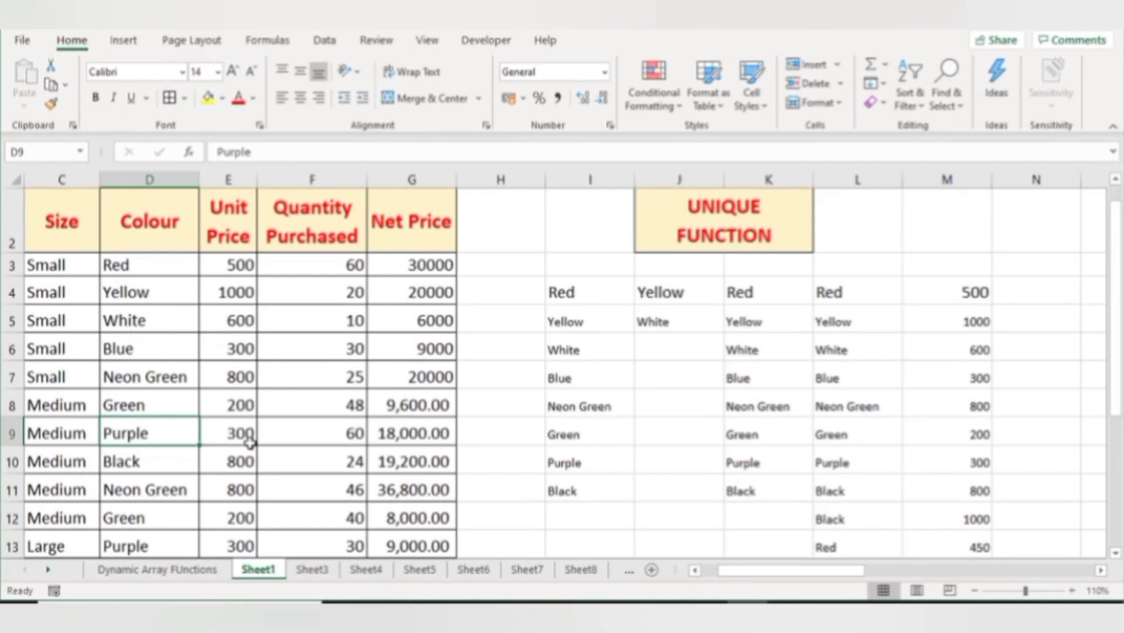
pyautogui.press('Down')
pyautogui.press('Down')
pyautogui.press('Down')
pyautogui.press('Down')
pyautogui.press('Down')
pyautogui.press('Down')
pyautogui.press('Down')
pyautogui.press('Down')
pyautogui.press('Down')
pyautogui.press('Down')
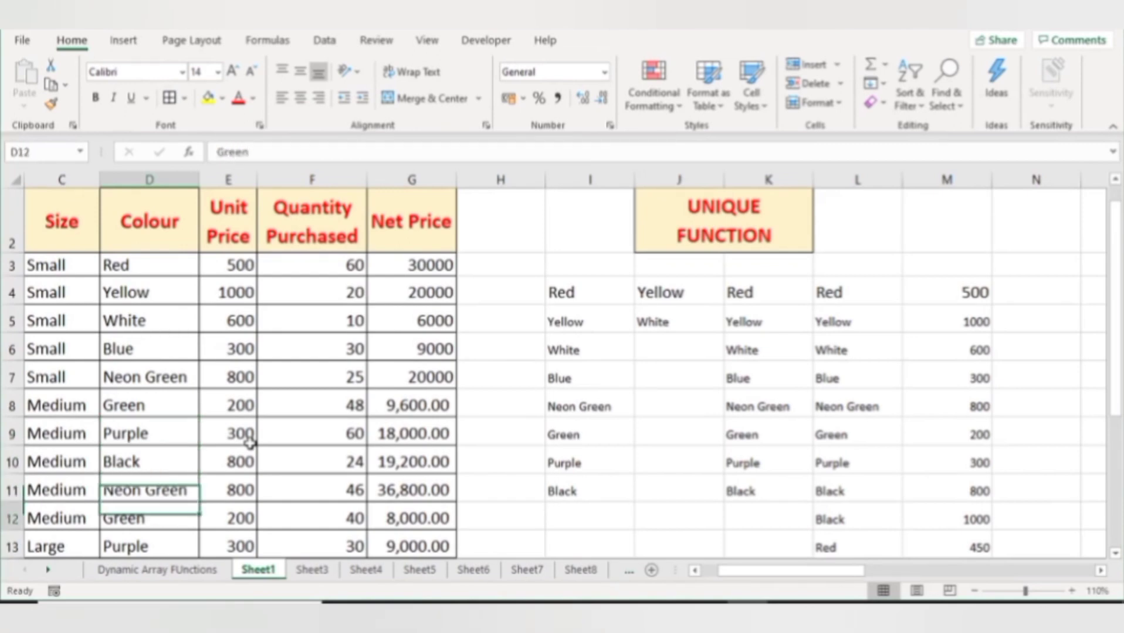
pyautogui.press('Up')
pyautogui.press('Up')
pyautogui.press('Up')
pyautogui.press('Up')
pyautogui.press('Up')
pyautogui.press('Up')
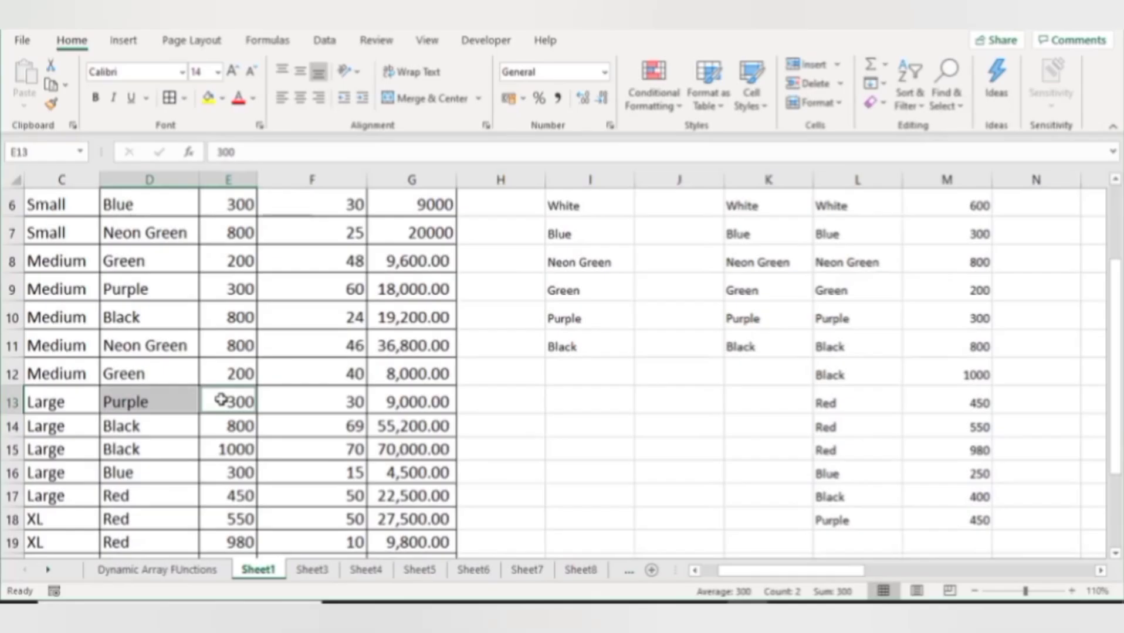
# Step: Check the source pairs against the distinct colour and price list that starts at L4
pyautogui.click(804, 403)
pyautogui.press('Right')
pyautogui.press('Up')
pyautogui.press('Up')
pyautogui.press('Up')
pyautogui.press('Up')
pyautogui.press('Up')
pyautogui.press('Up')
pyautogui.press('Up')
pyautogui.press('Up')
pyautogui.press('Up')
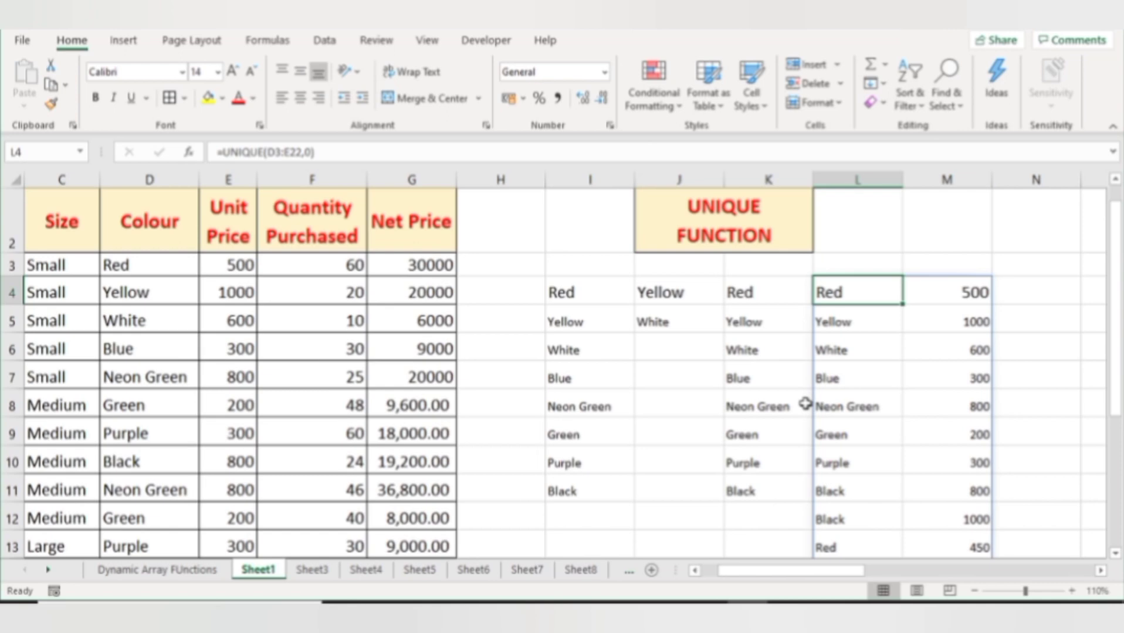
# Step: Enter =UNIQUE(D3:E22,TRUE) in O4 to compare the colour and unit price range by columns
pyautogui.press('Right')
pyautogui.press('Right')
pyautogui.press('Right')
pyautogui.press('Left')
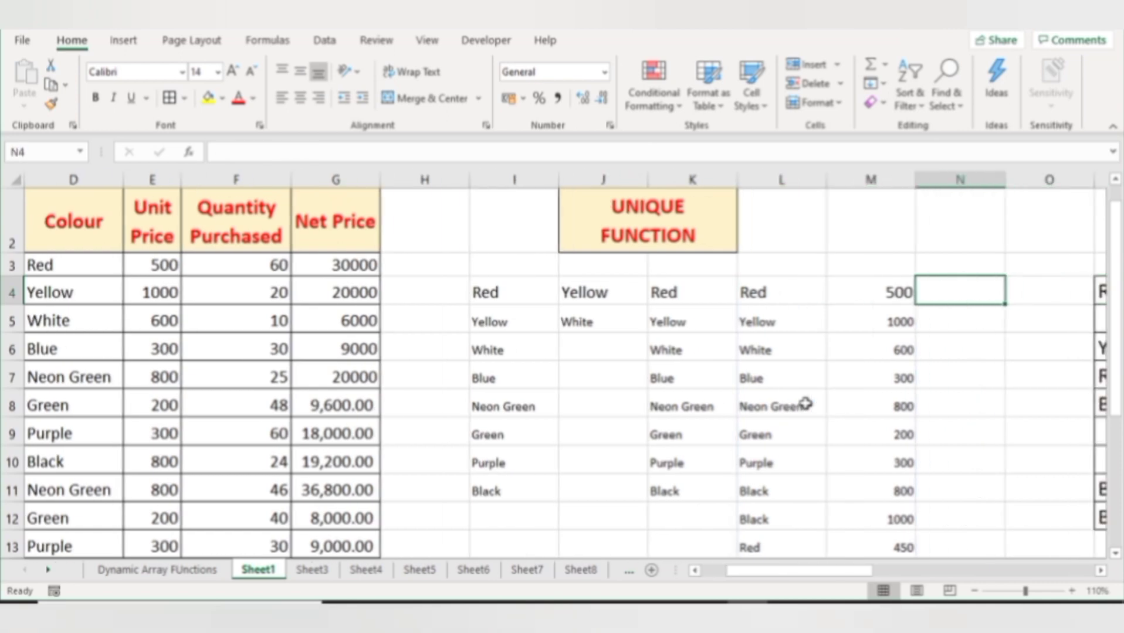
pyautogui.write('(D3')
pyautogui.write(':')
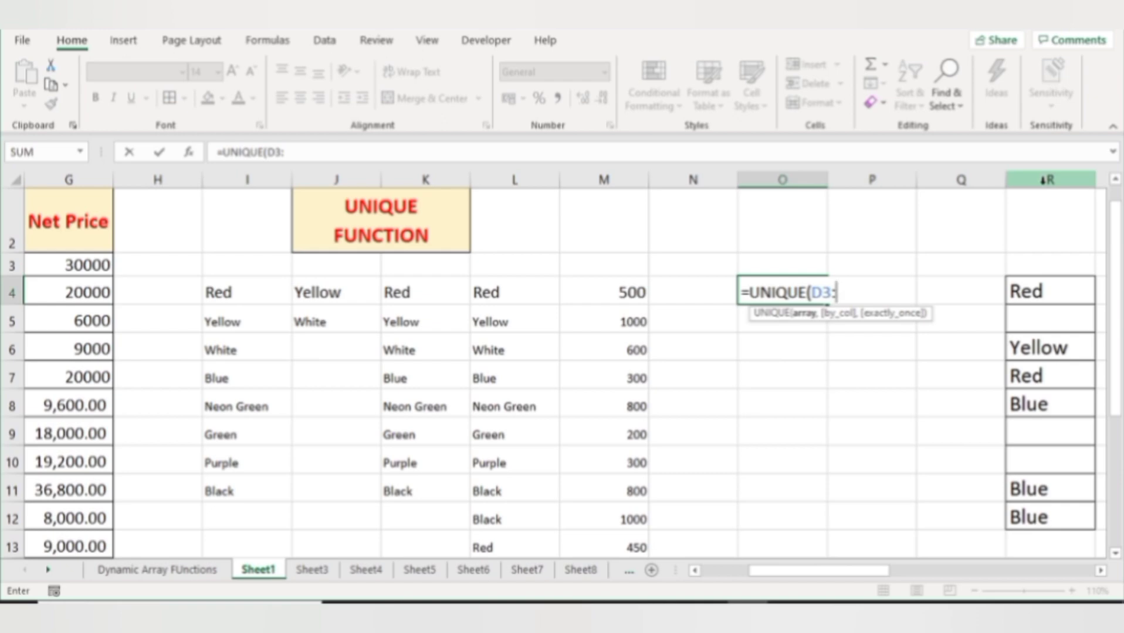
pyautogui.write('E')
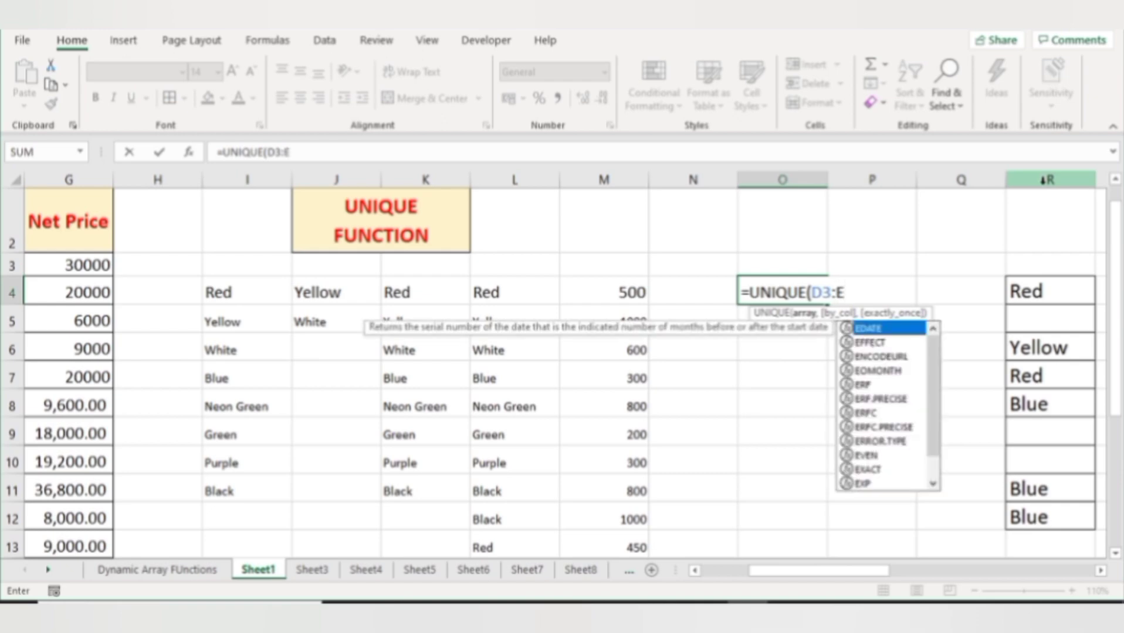
pyautogui.write('22')
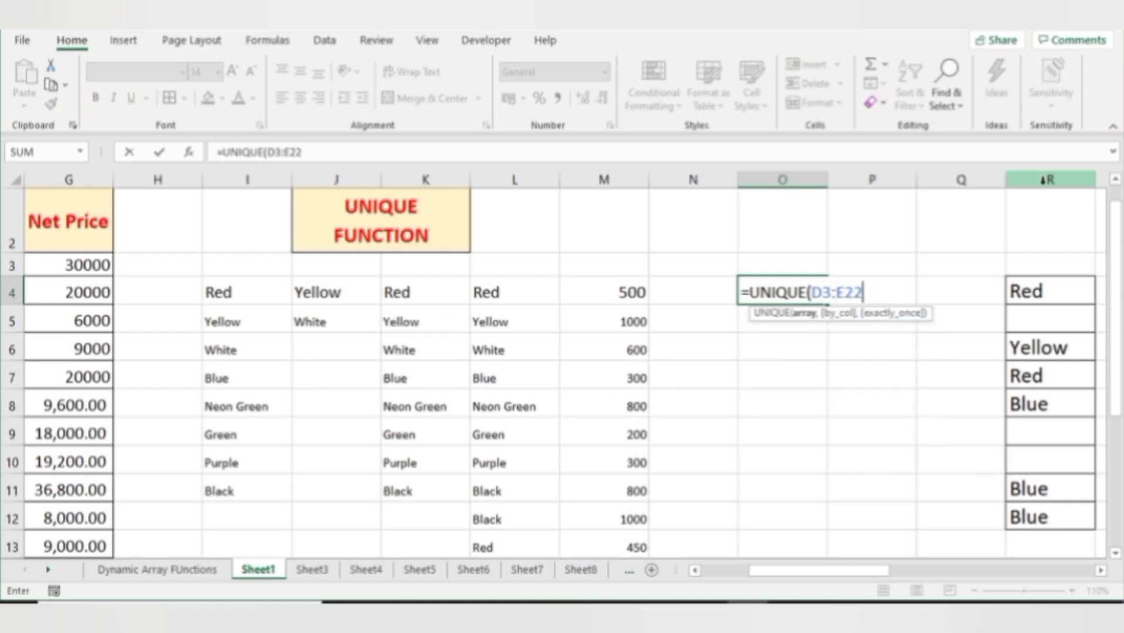
pyautogui.write(',')
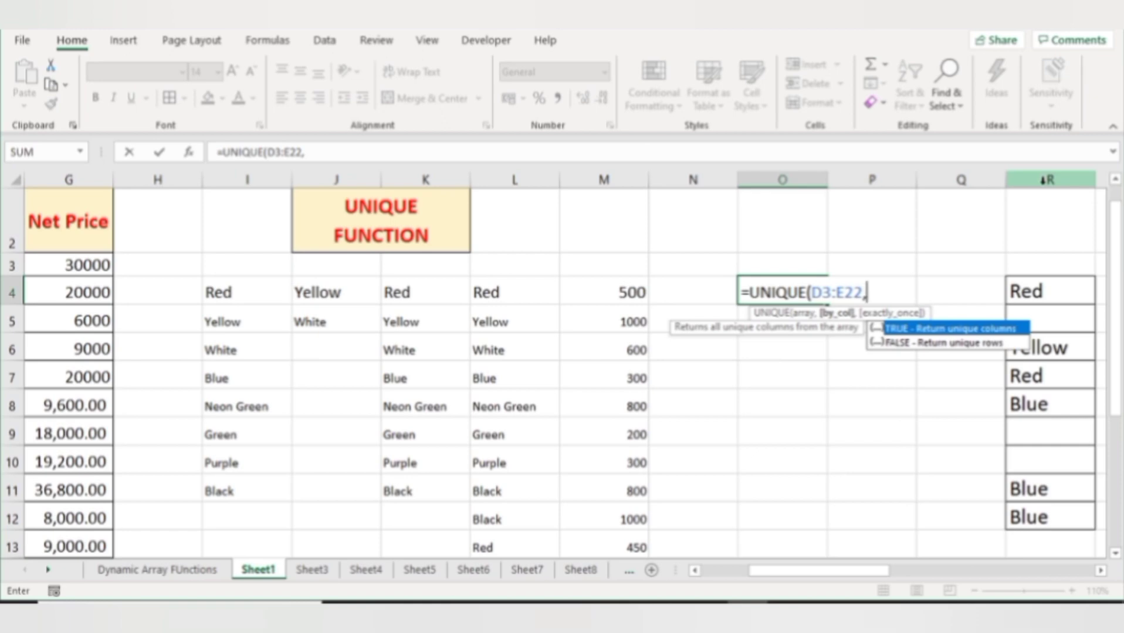
pyautogui.write('true')
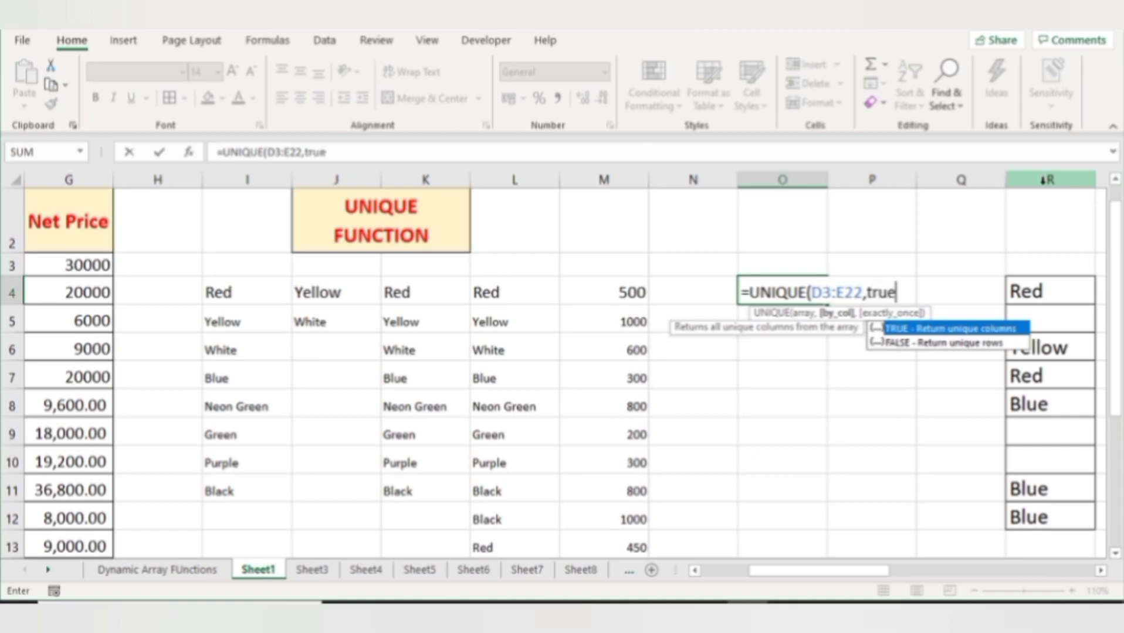
pyautogui.press('Return')
pyautogui.press('Return')
pyautogui.press('Up')
pyautogui.press('Up')
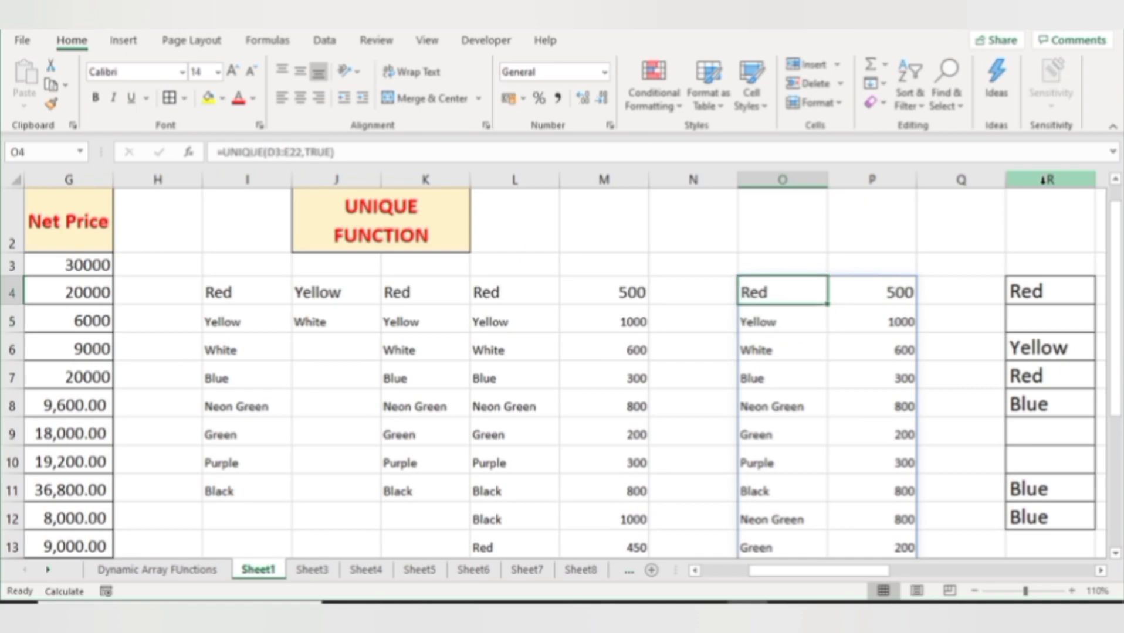
# Step: Compare the by-column results starting at O4 with the by-row results starting at L4
pyautogui.hotkey('ctrl', 'shift', 'Down')
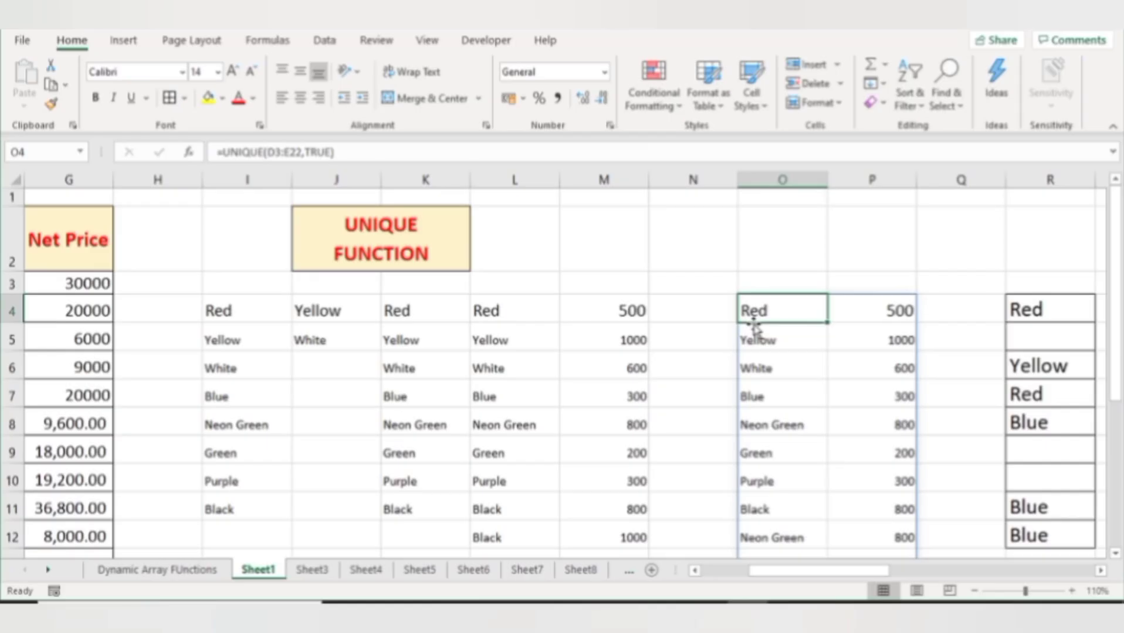
pyautogui.press('Left')
pyautogui.press('Left')
pyautogui.press('Left')
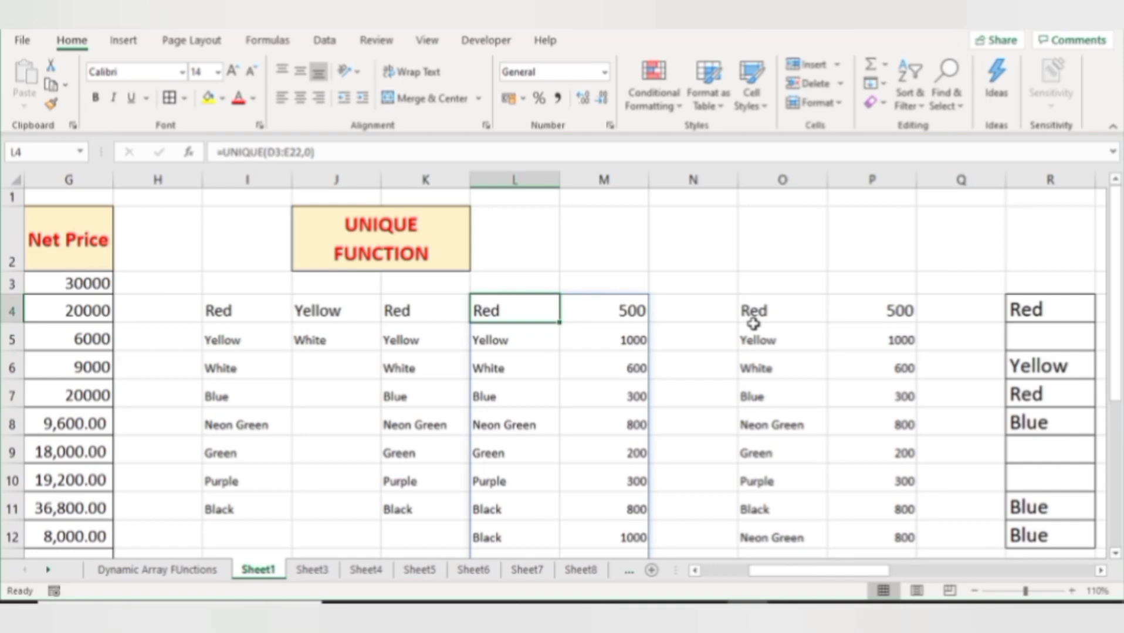
pyautogui.click(753, 321)
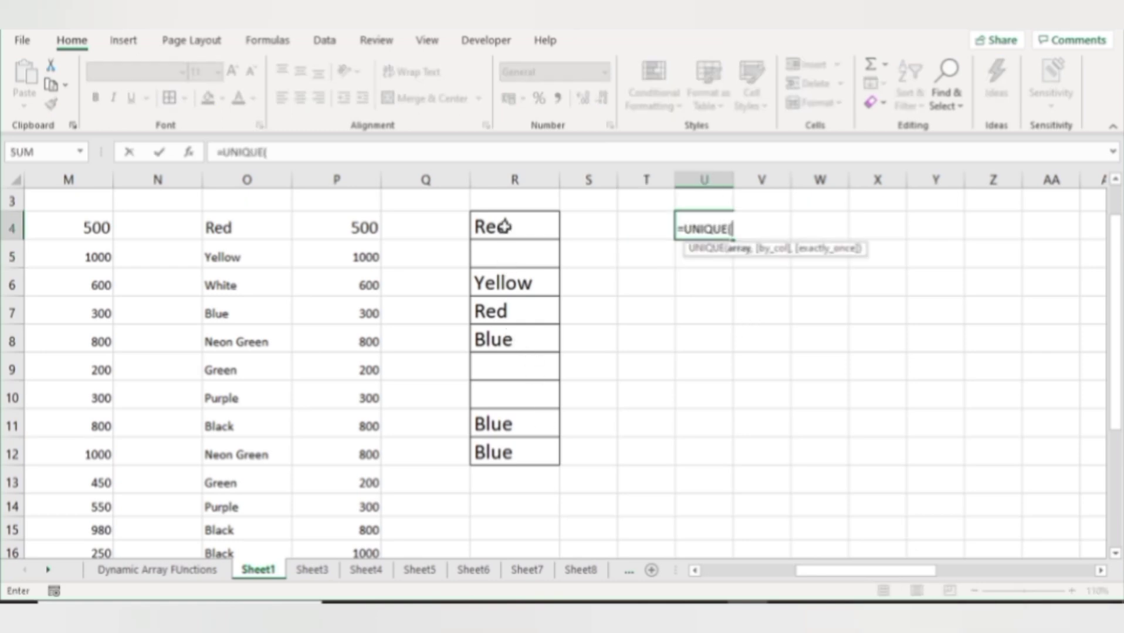
# Step: Complete the U4 formula as =UNIQUE(R4:R12) to list distinct values from the colour list containing blank cells
pyautogui.click(503, 226)
pyautogui.moveTo(503, 226); pyautogui.dragTo(554, 454)
pyautogui.press('Return')
pyautogui.press('Up')
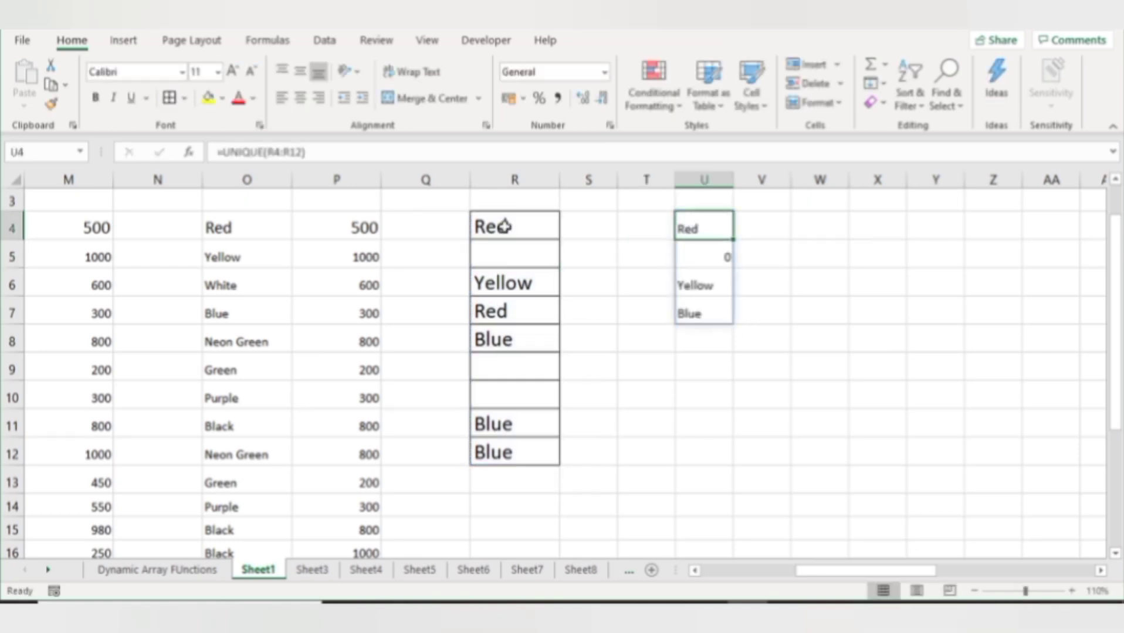
# Step: Examine the values returned from U4 downward, checking how blank source cells are represented
pyautogui.press('Down')
pyautogui.press('Down')
pyautogui.press('Down')
pyautogui.press('Up')
pyautogui.press('Up')
pyautogui.press('Up')
pyautogui.press('Down')
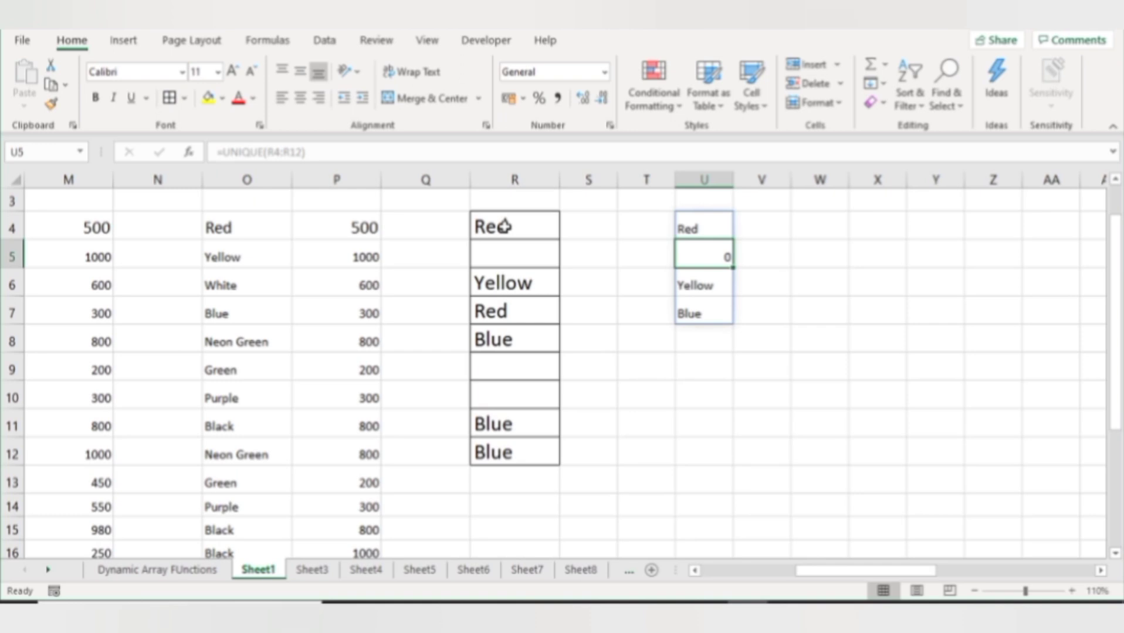
# Step: Enter 0 in the blank cell R9 and compare how the U4 results treat a blank and a real zero
pyautogui.click(508, 366)
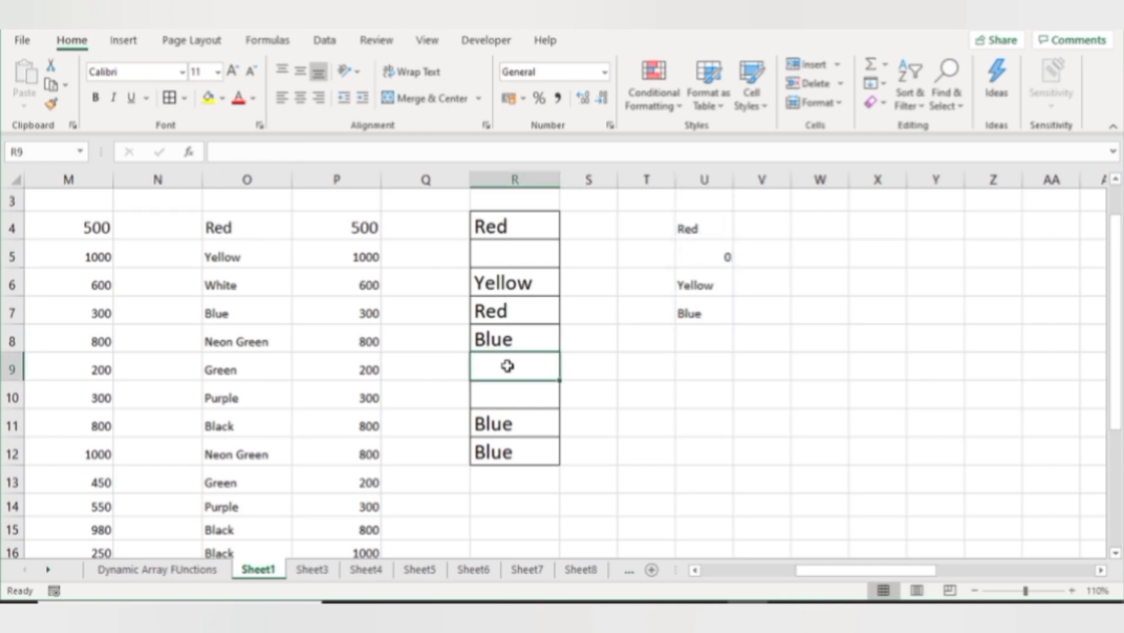
pyautogui.write('0')
pyautogui.press('Return')
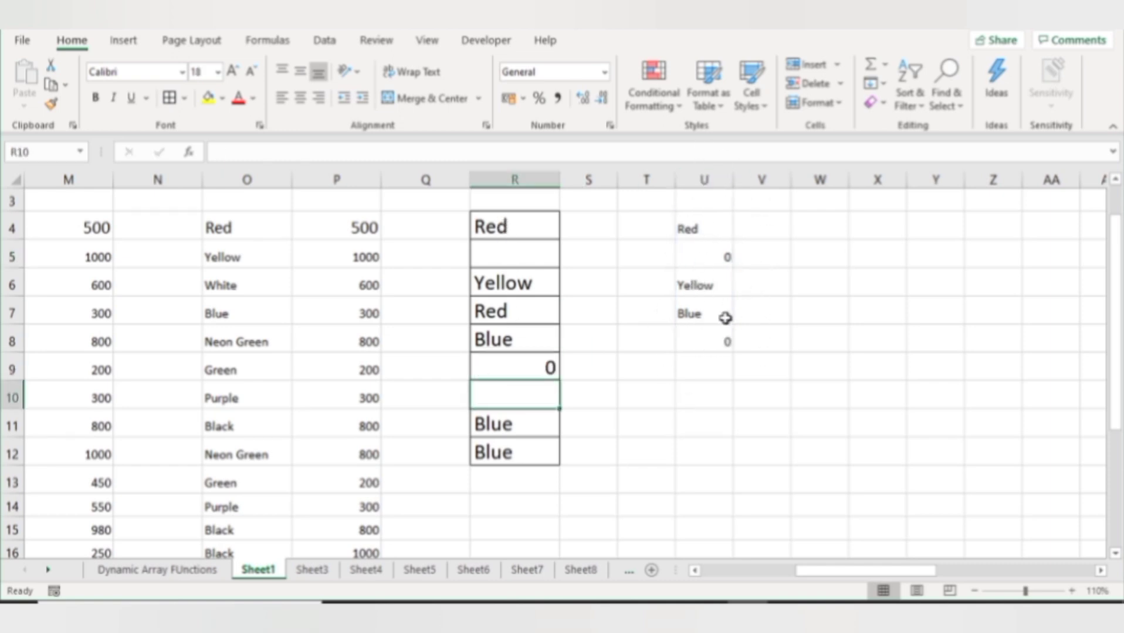
pyautogui.click(725, 258)
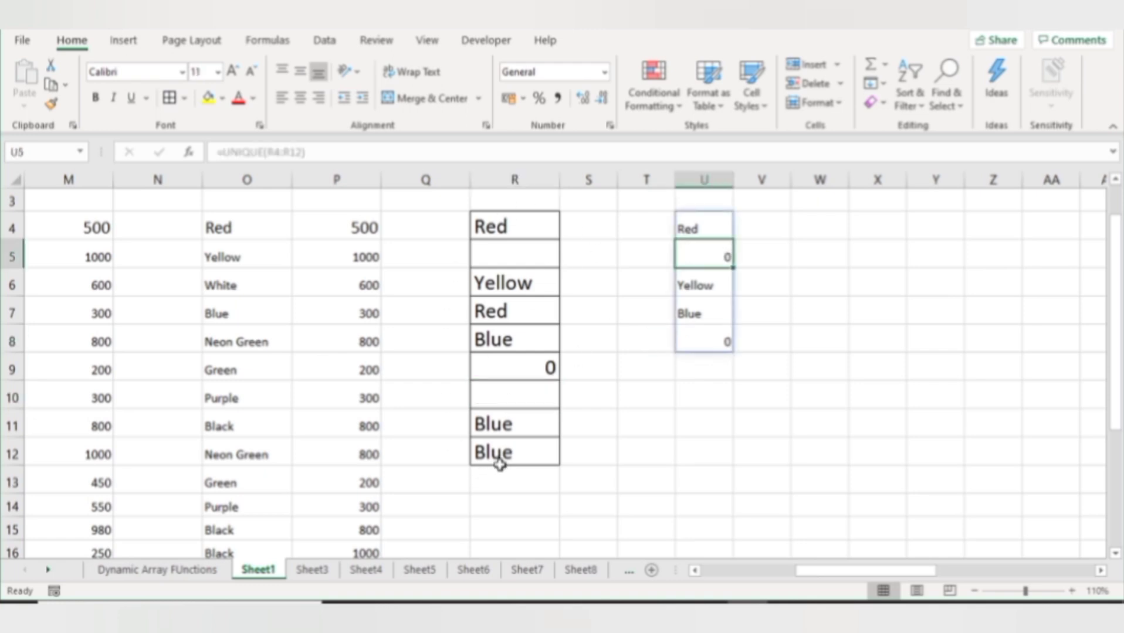
pyautogui.click(515, 365)
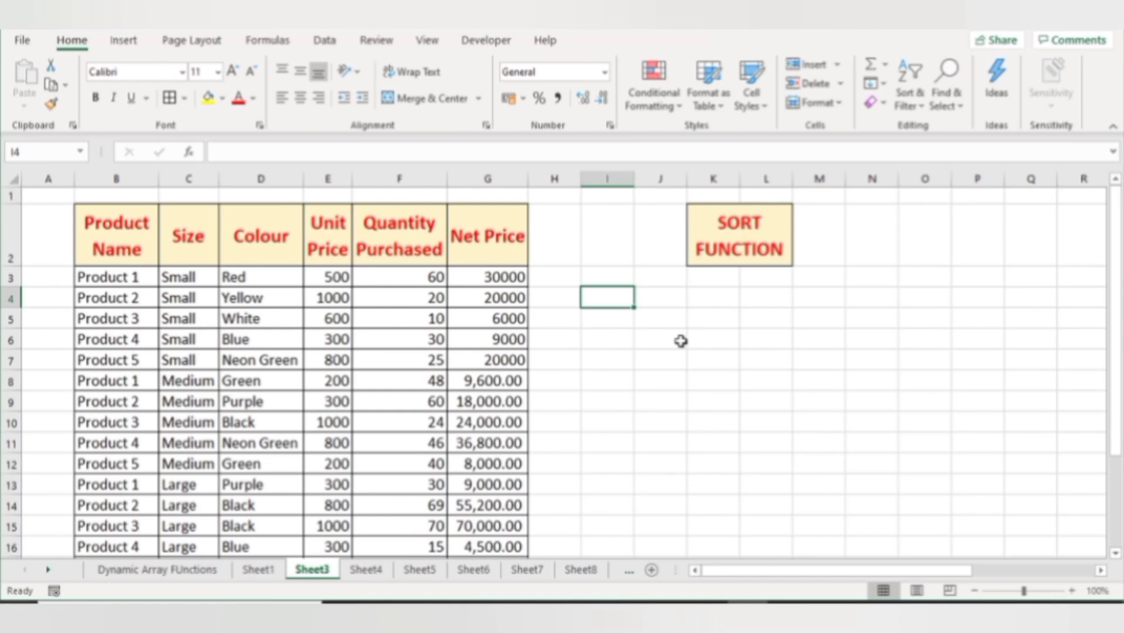
# Step: Start a SORT formula in I4 of Sheet3 with the product table B3:G22 as its array
pyautogui.write('=SORT(')
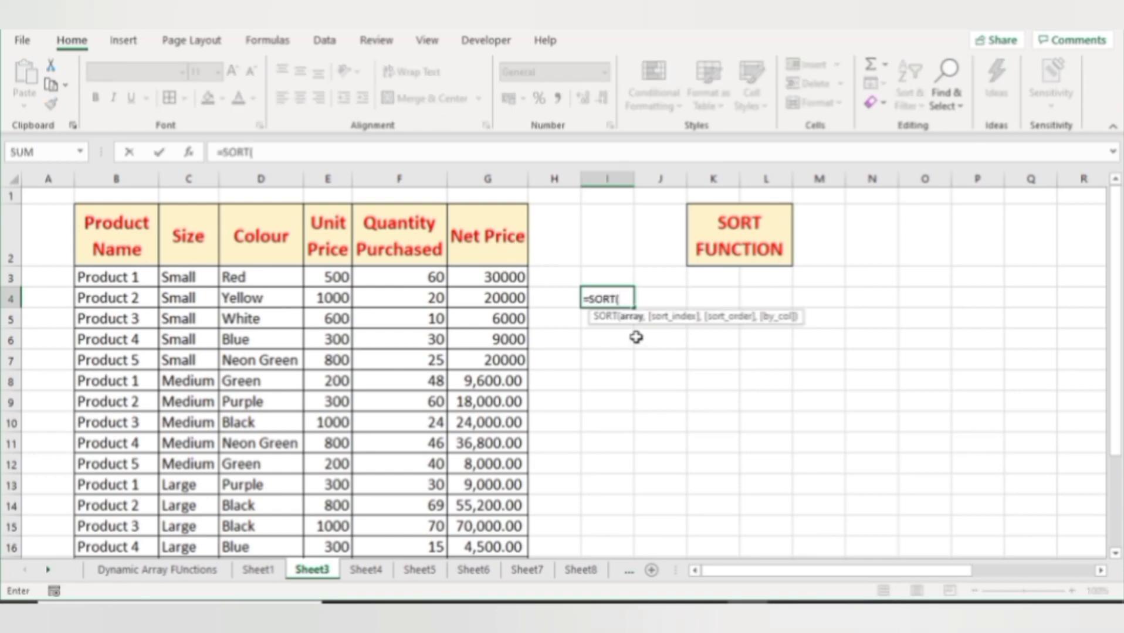
pyautogui.click(116, 277)
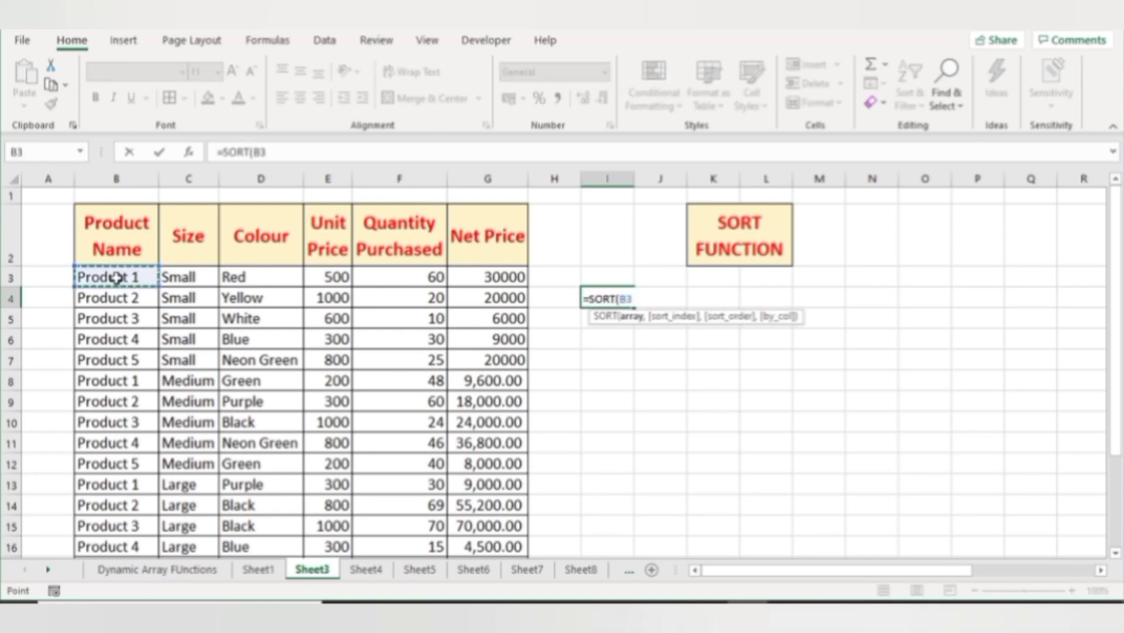
pyautogui.hotkey('ctrl', 'shift', 'Down')
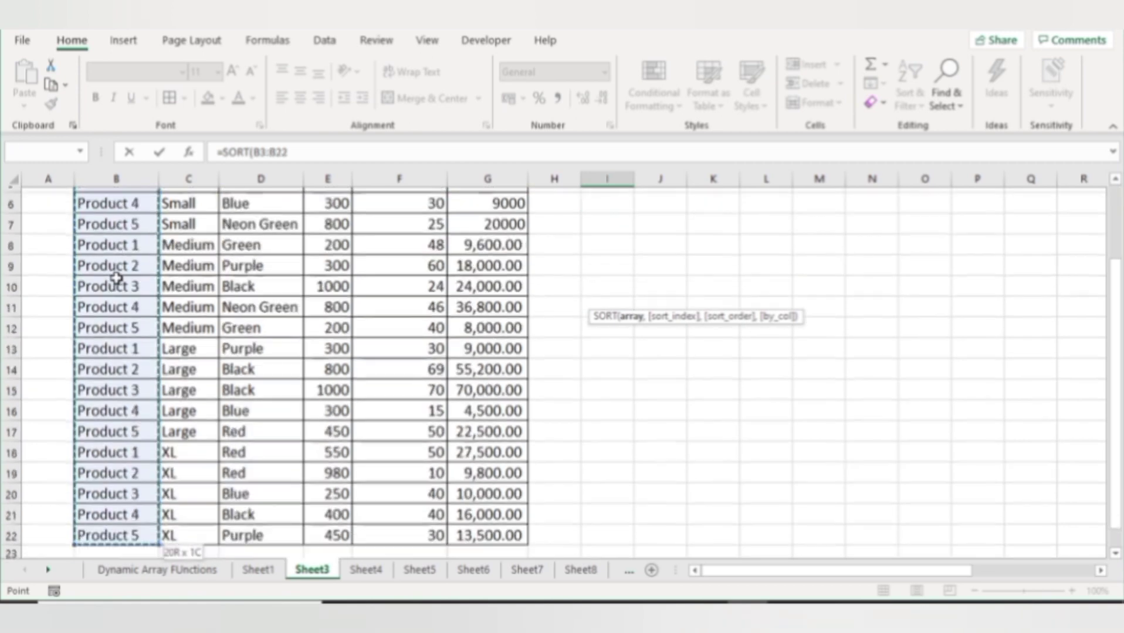
pyautogui.hotkey('ctrl', 'shift', 'Right')
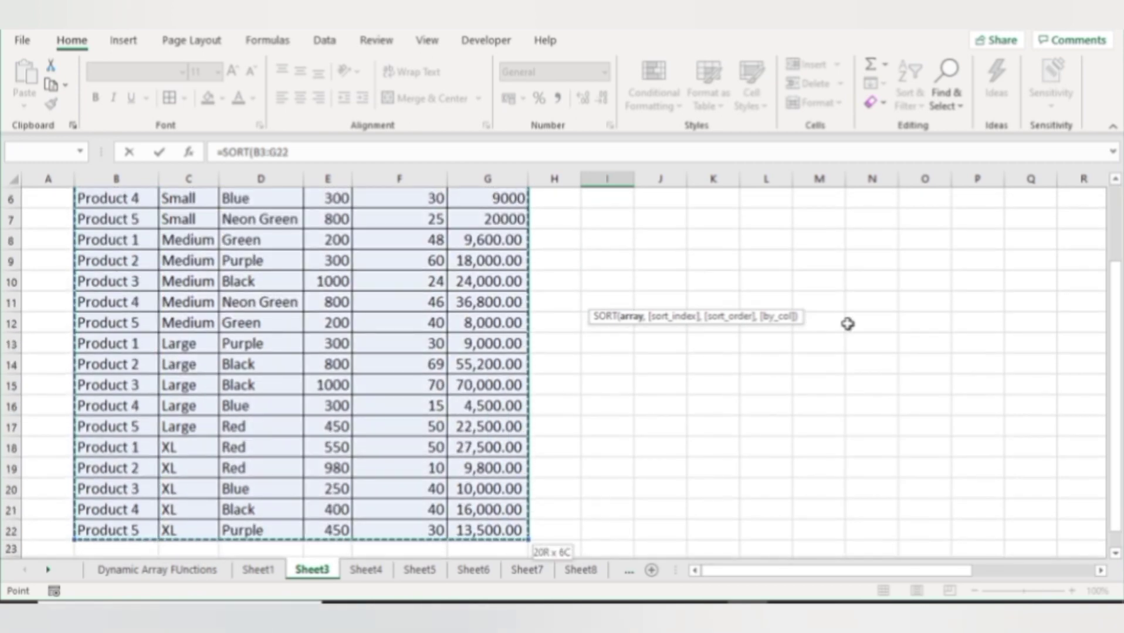
pyautogui.moveTo(1116, 343); pyautogui.dragTo(1117, 234)
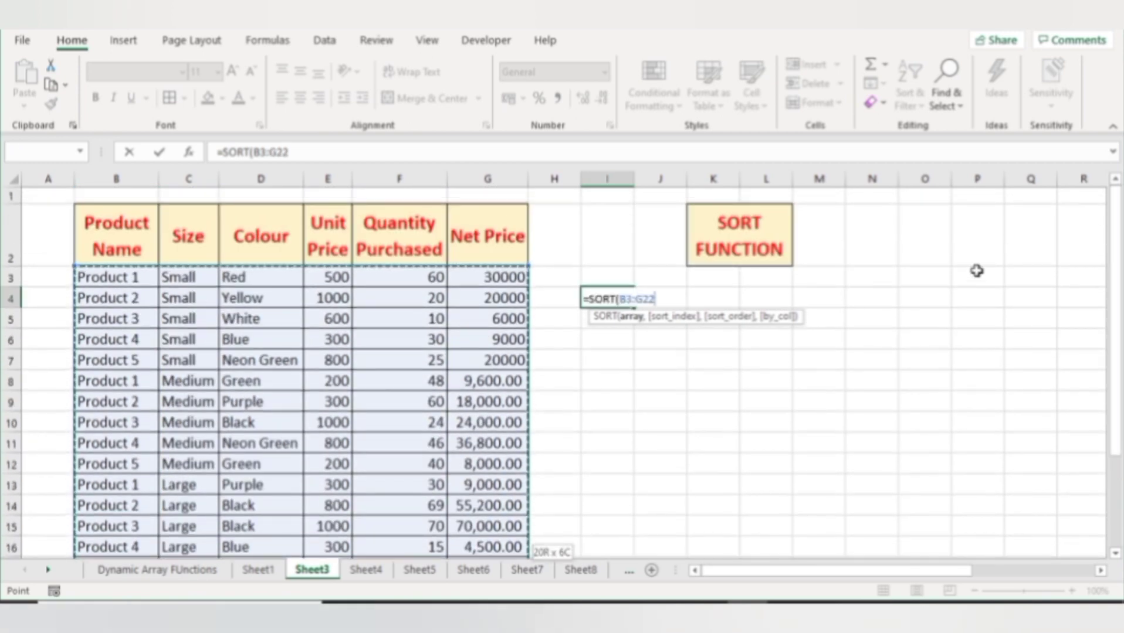
# Step: Finish the I4 SORT formula with sort_index 1, sort_order 1 for ascending and by_col 0 to sort by row
pyautogui.write(',')
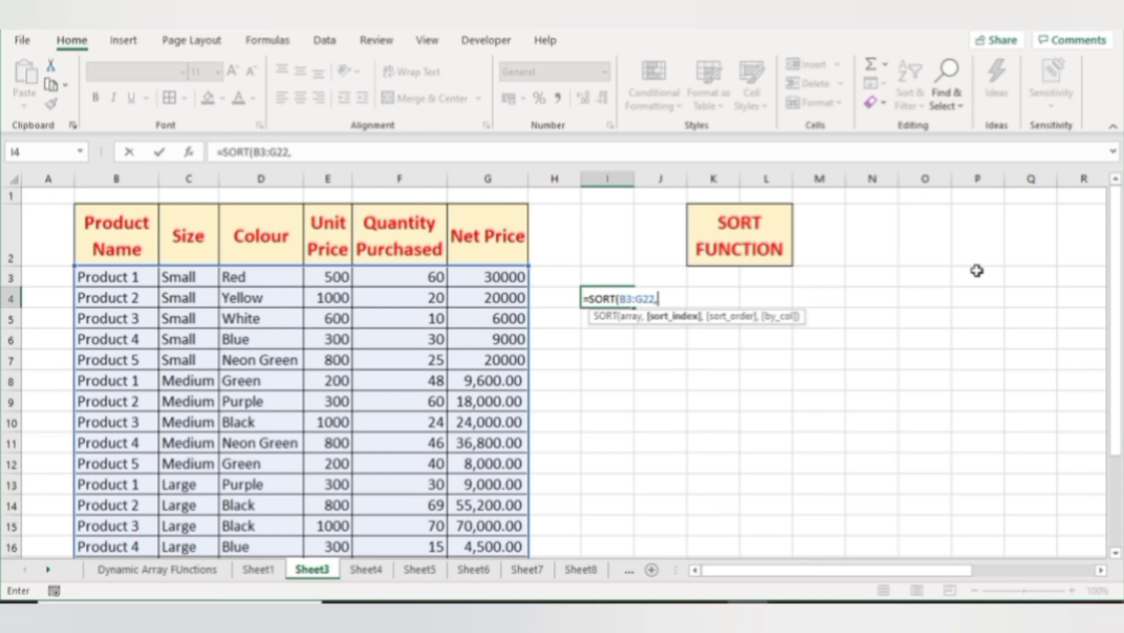
pyautogui.write('1')
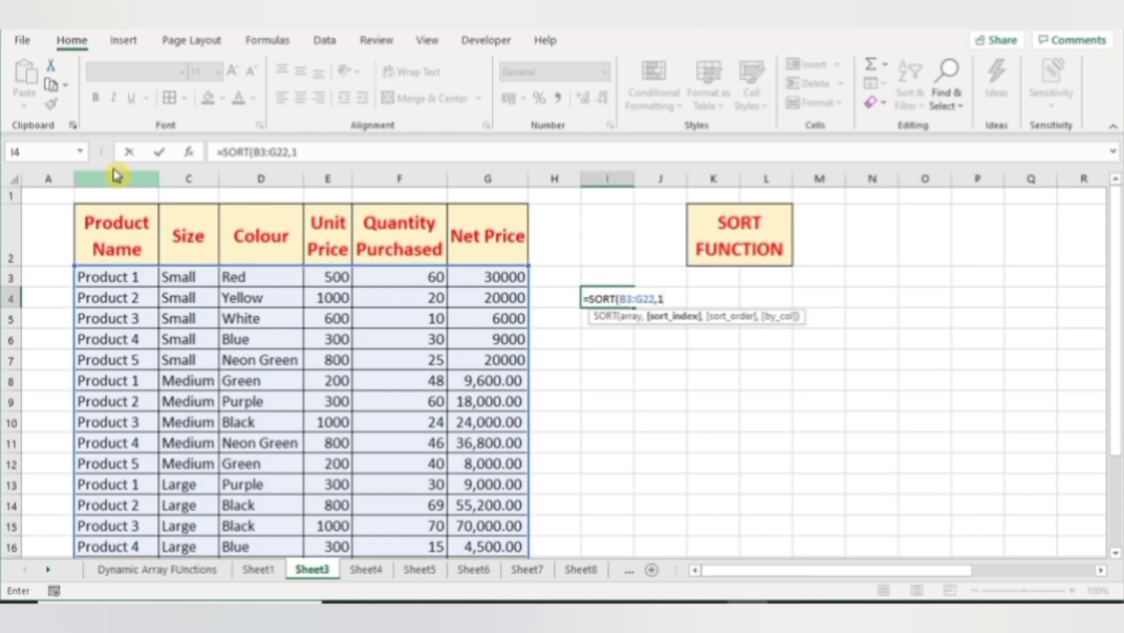
pyautogui.write(',')
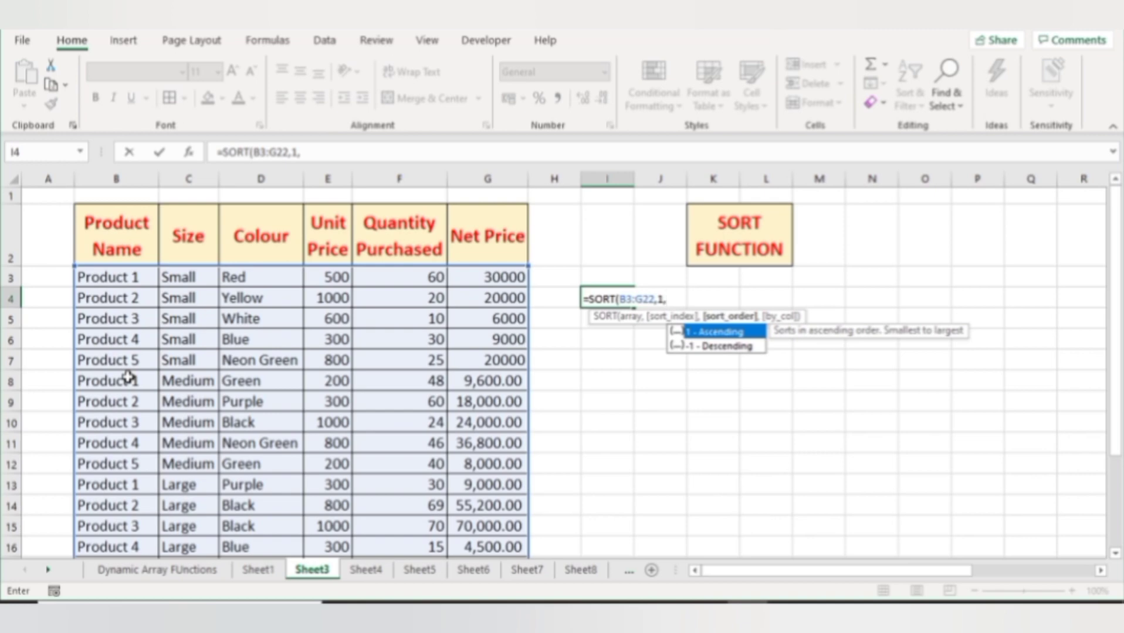
pyautogui.write('1,')
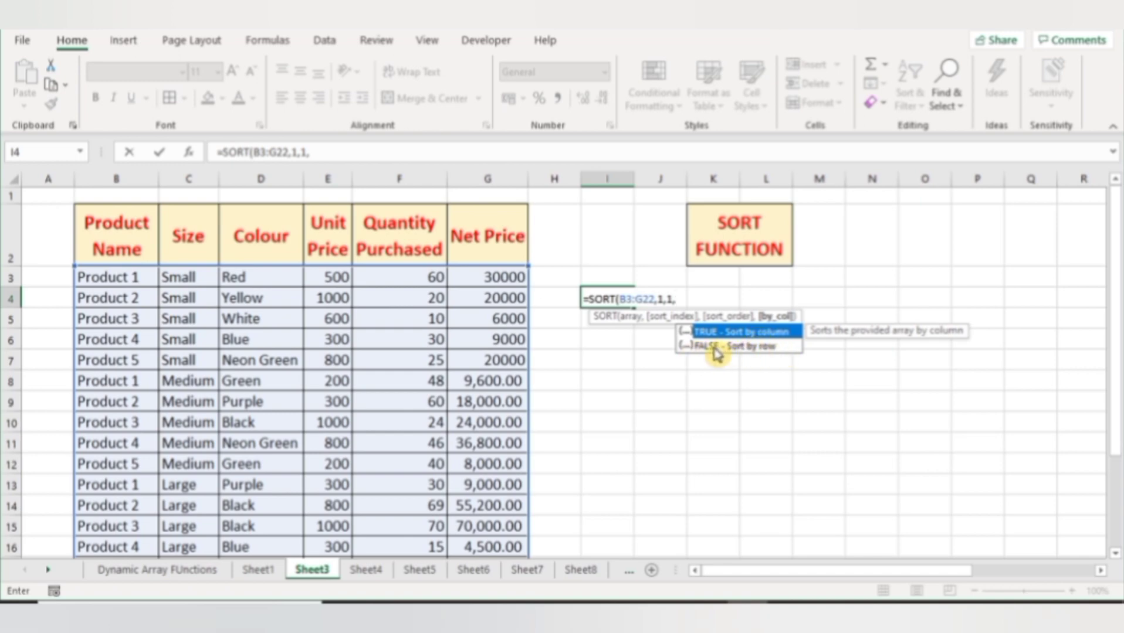
pyautogui.write('0')
pyautogui.hotkey('ctrl', 'Return')
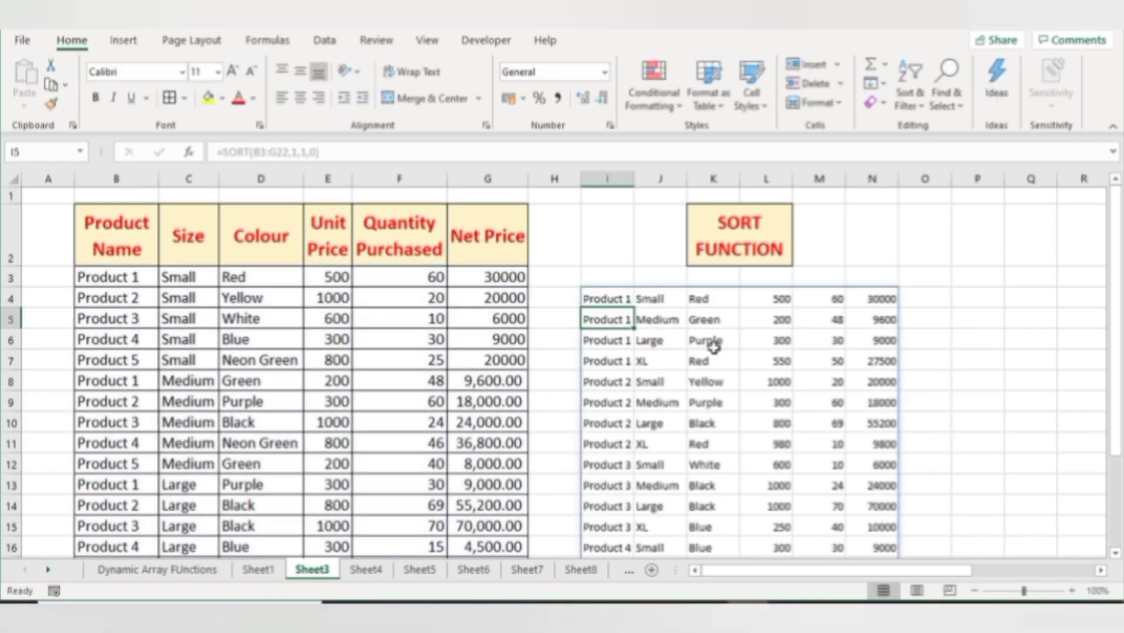
# Step: Examine the sorted product table from I4 downward, checking the ascending order of the product names
pyautogui.press('Down')
pyautogui.press('Down')
pyautogui.press('Down')
pyautogui.press('Down')
pyautogui.press('Down')
pyautogui.press('Down')
pyautogui.press('Down')
pyautogui.press('Down')
pyautogui.press('Down')
pyautogui.press('Down')
pyautogui.press('Down')
pyautogui.press('Down')
pyautogui.press('Down')
pyautogui.press('Down')
pyautogui.press('Down')
pyautogui.press('Down')
pyautogui.press('Down')
pyautogui.press('Down')
pyautogui.press('Down')
pyautogui.press('Down')
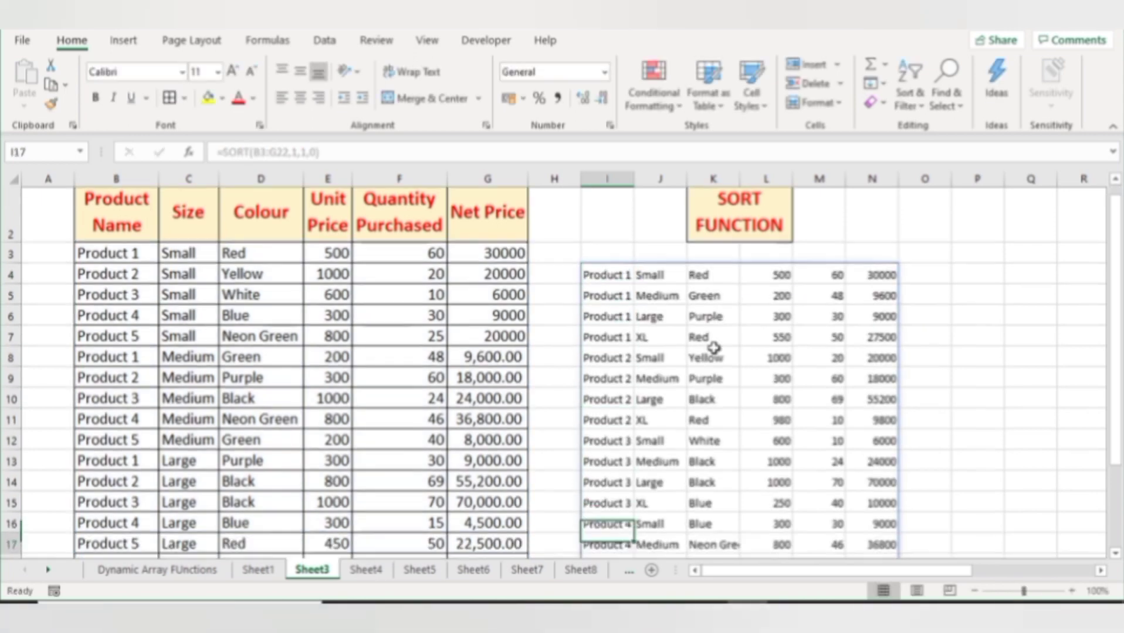
pyautogui.press('Up')
pyautogui.press('Up')
pyautogui.press('Up')
pyautogui.press('Up')
pyautogui.press('Up')
pyautogui.press('Up')
pyautogui.press('Up')
pyautogui.press('Up')
pyautogui.press('Up')
pyautogui.press('Up')
pyautogui.press('Up')
pyautogui.press('Up')
pyautogui.press('Up')
pyautogui.press('Up')
pyautogui.press('Up')
pyautogui.press('Up')
pyautogui.press('Up')
pyautogui.press('Up')
pyautogui.press('Up')
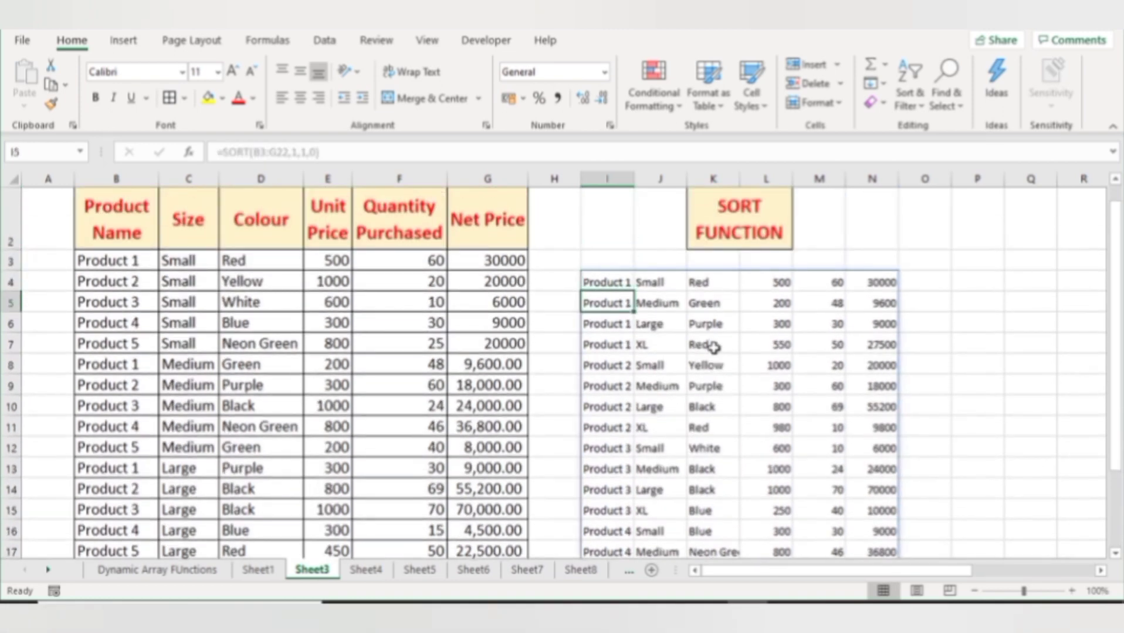
pyautogui.press('Down')
pyautogui.press('Down')
pyautogui.press('Down')
pyautogui.press('Down')
pyautogui.press('Down')
pyautogui.press('Down')
pyautogui.press('Down')
pyautogui.press('Down')
pyautogui.press('Down')
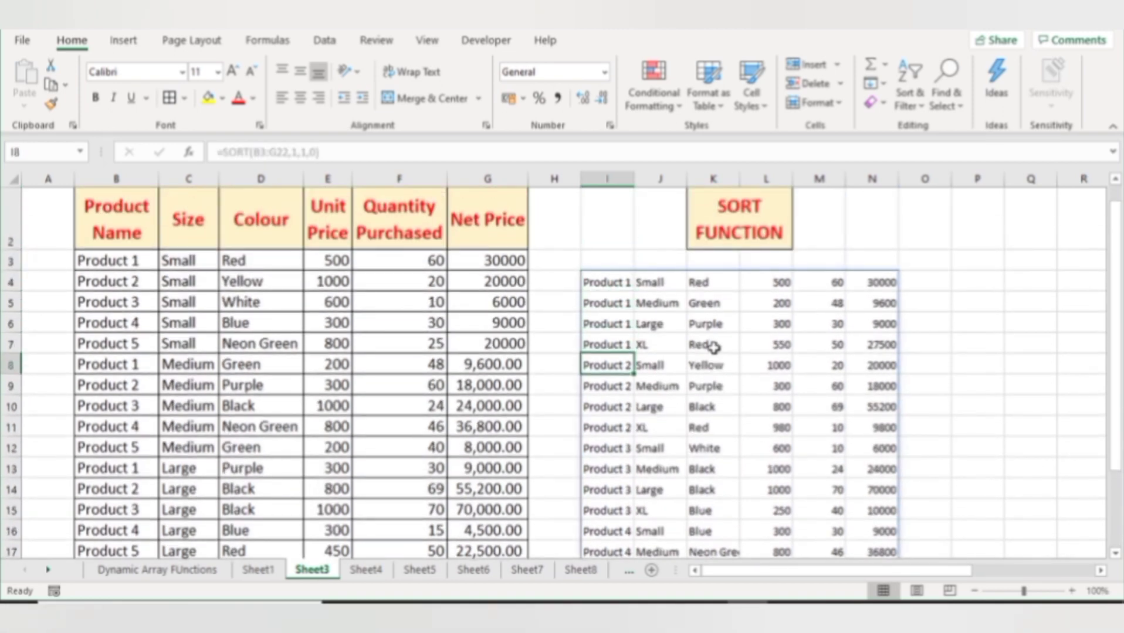
pyautogui.press('Down')
pyautogui.press('Down')
pyautogui.press('Down')
pyautogui.press('Down')
pyautogui.press('Down')
pyautogui.press('Down')
pyautogui.press('Down')
pyautogui.press('Down')
pyautogui.press('Down')
pyautogui.press('Down')
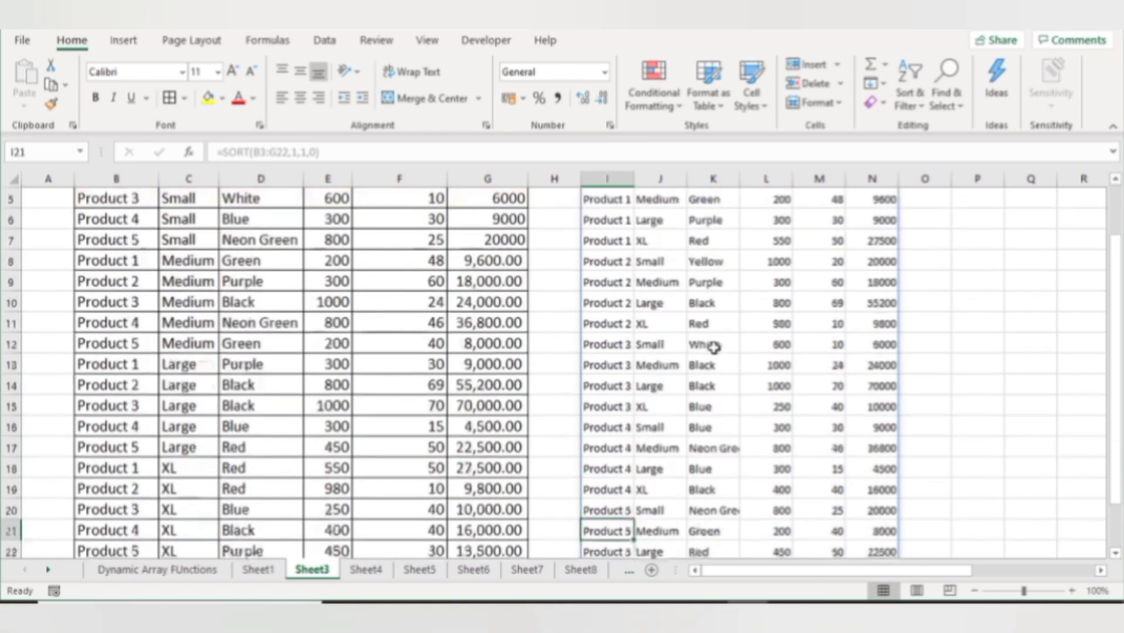
pyautogui.press('Up')
pyautogui.press('Up')
pyautogui.press('Up')
pyautogui.press('Up')
pyautogui.press('Up')
pyautogui.press('Up')
pyautogui.press('Up')
pyautogui.press('Up')
pyautogui.press('Up')
pyautogui.press('Up')
pyautogui.press('Up')
pyautogui.press('Up')
pyautogui.press('Up')
pyautogui.press('Up')
pyautogui.press('Up')
pyautogui.press('Up')
pyautogui.press('Up')
pyautogui.press('Up')
pyautogui.press('Up')
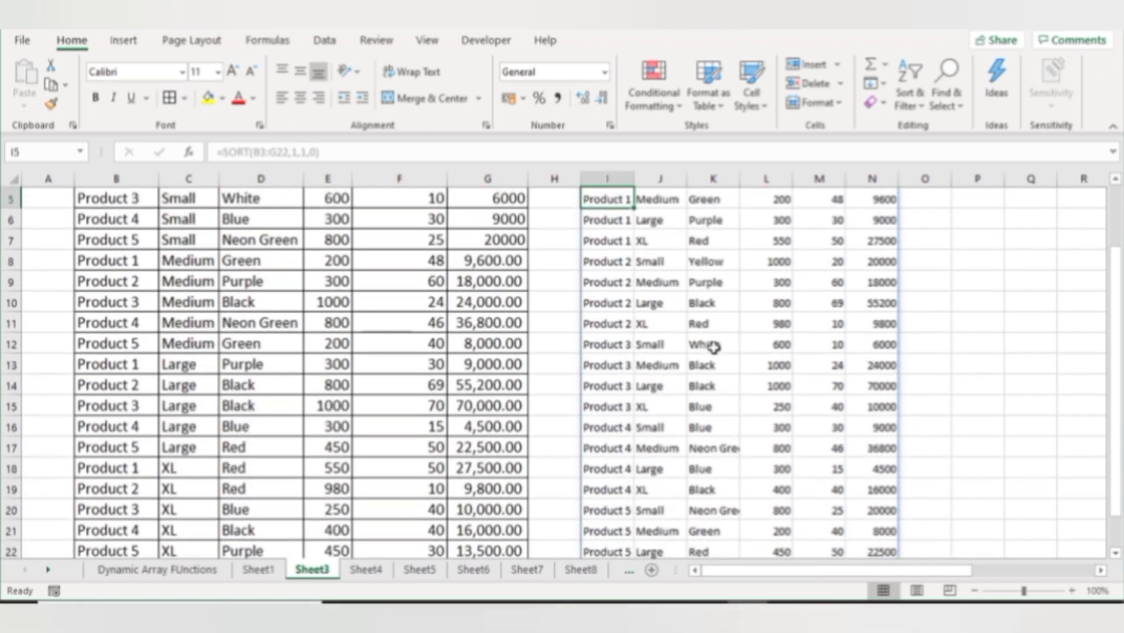
# Step: Change the sort_order argument of the SORT formula in I4 to -1 for descending order
pyautogui.press('Up')
pyautogui.press('Up')
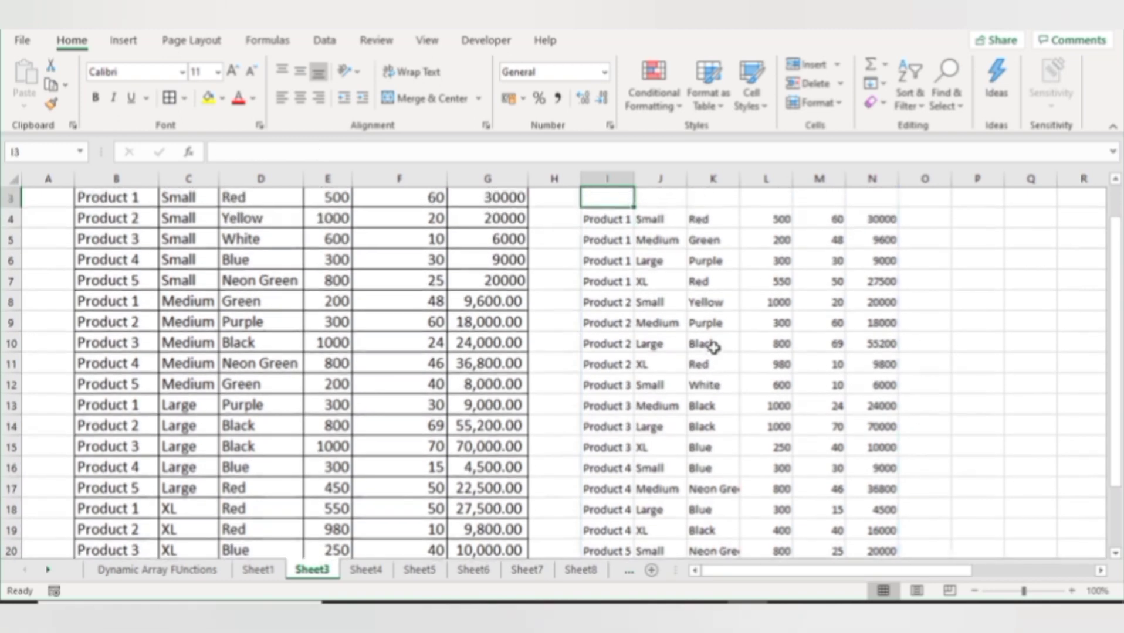
pyautogui.press('Down')
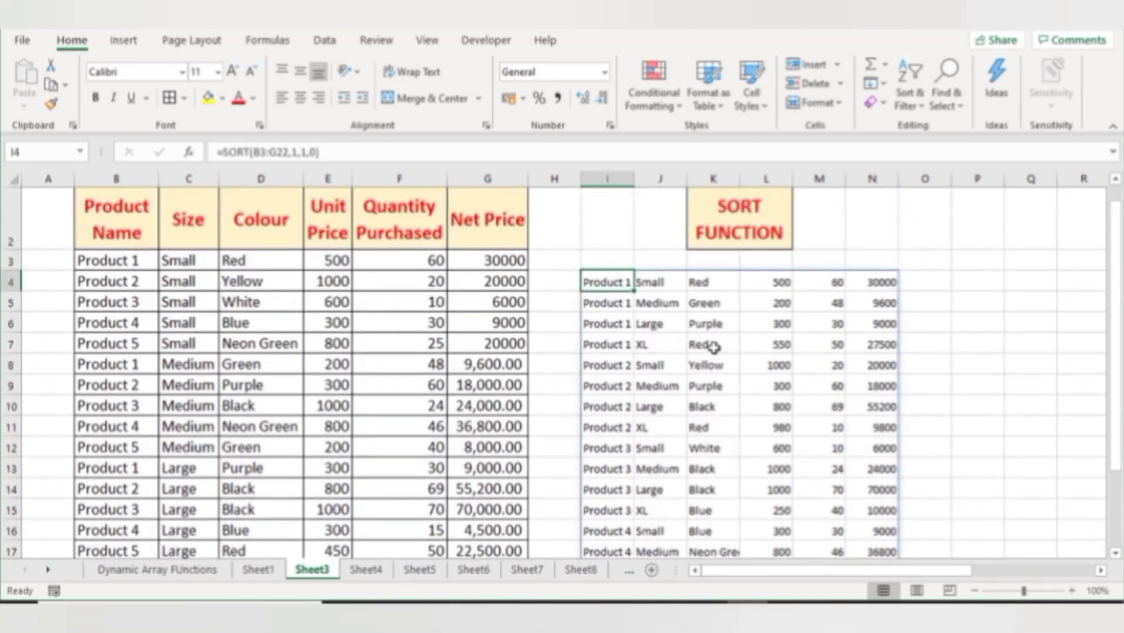
pyautogui.click(301, 153)
pyautogui.write('-')
pyautogui.press('Return')
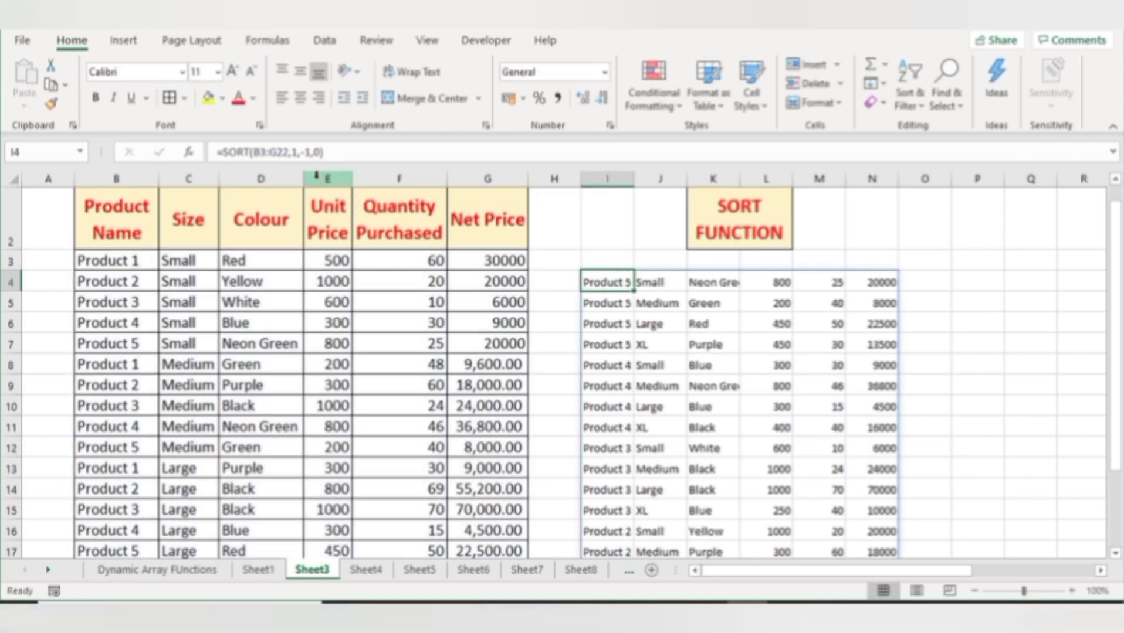
# Step: Check the first rows of the descending product table and clear the leftover misspelled formula from P4
pyautogui.press('Down')
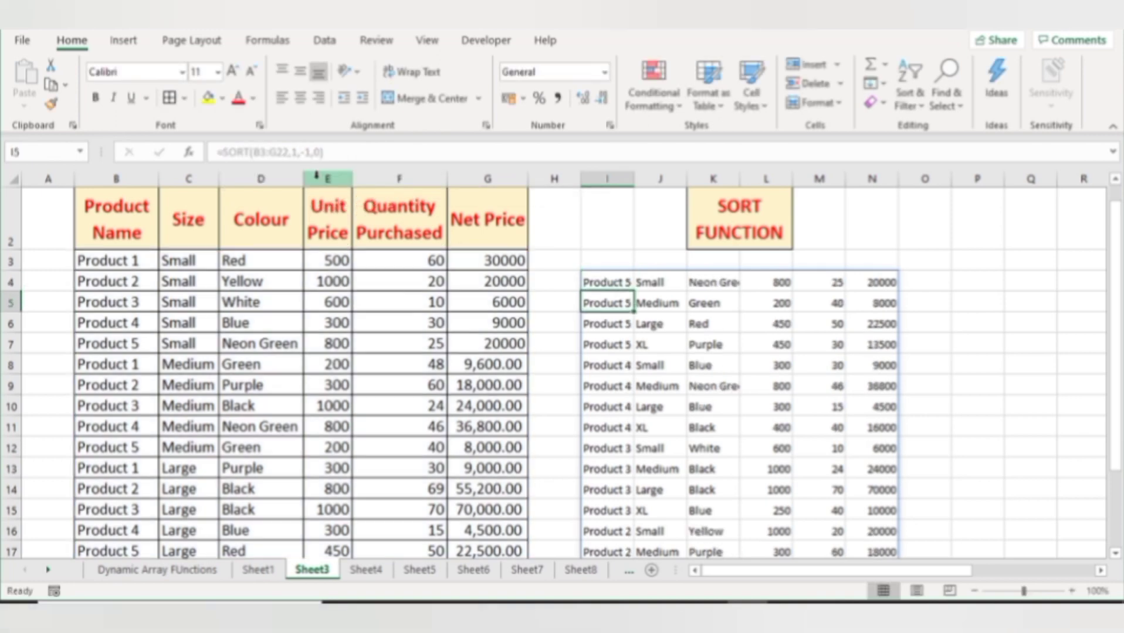
pyautogui.press('Down')
pyautogui.press('Down')
pyautogui.press('Down')
pyautogui.press('Right')
pyautogui.press('Right')
pyautogui.press('Right')
pyautogui.press('Right')
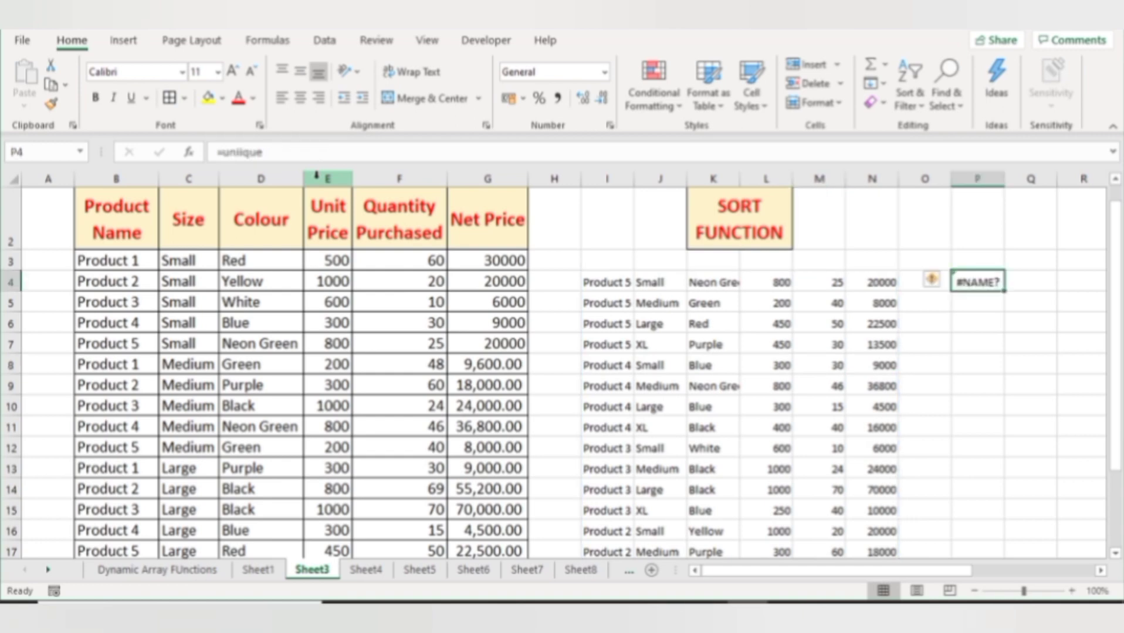
pyautogui.press('Delete')
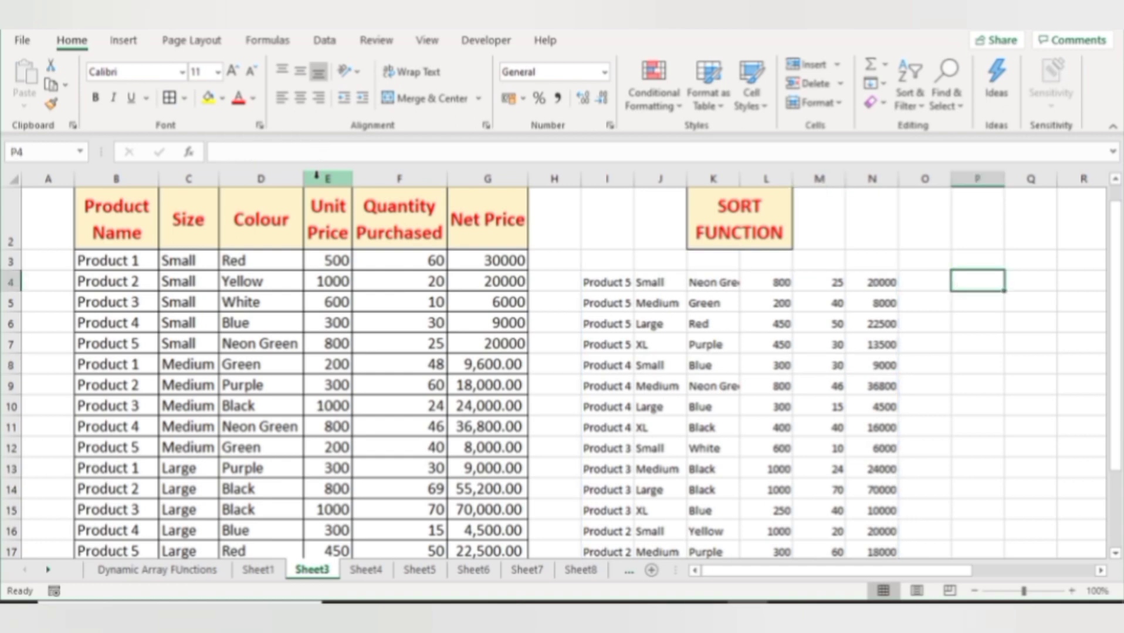
# Step: Enter =UNIQUE(D3:D22) in P4 to list the distinct colours and widen column P to fit them
pyautogui.write('=uniq')
pyautogui.press('Tab')
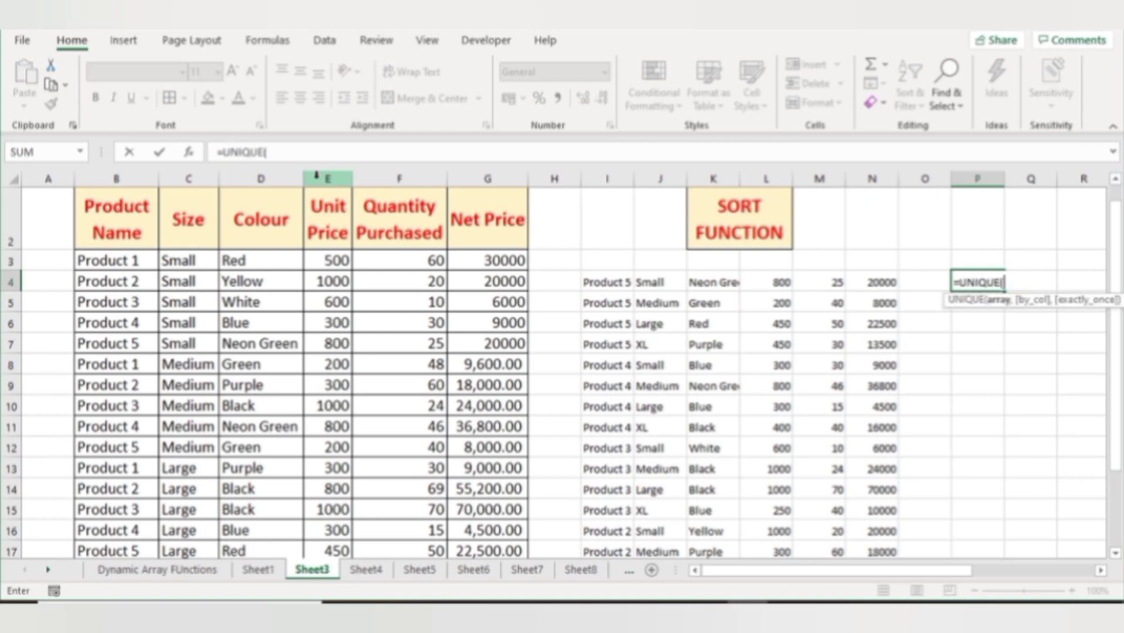
pyautogui.click(254, 260)
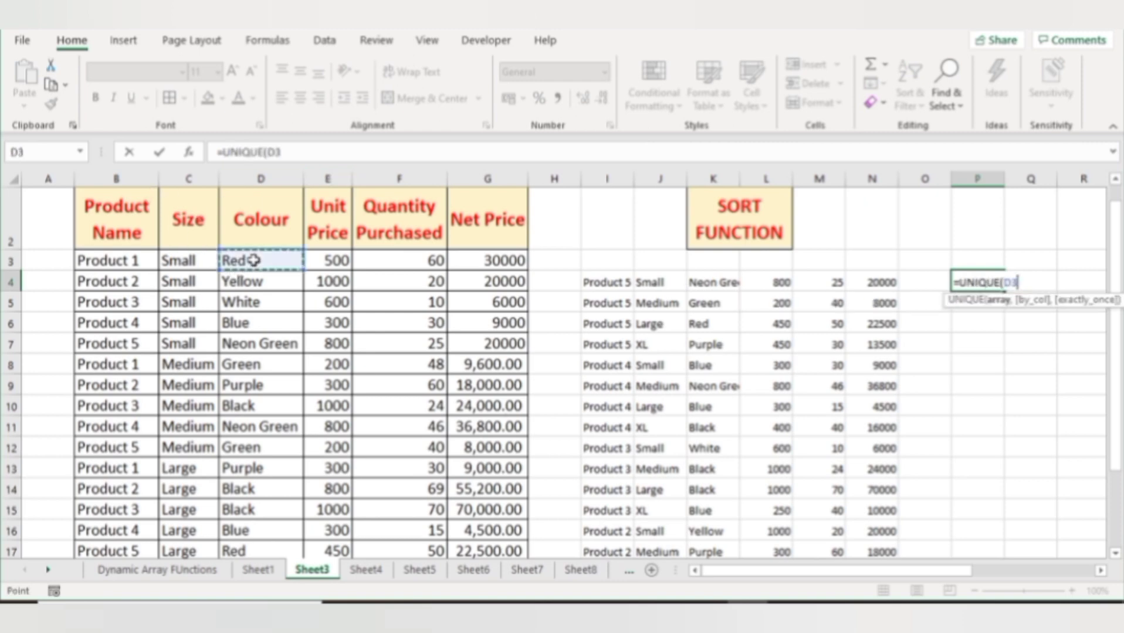
pyautogui.hotkey('ctrl', 'shift', 'Down')
pyautogui.write(')')
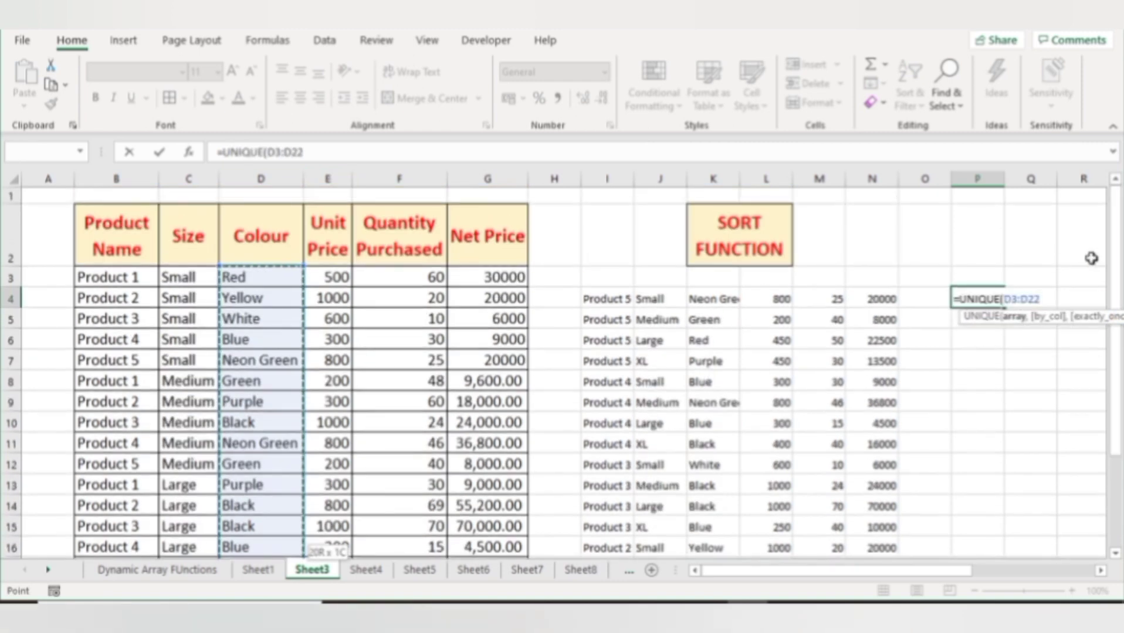
pyautogui.press('Return')
pyautogui.moveTo(1004, 179); pyautogui.dragTo(1020, 179)
# Step: Wrap the UNIQUE formula in P4 in SORT so it reads =SORT(UNIQUE(D3:D22))
pyautogui.click(996, 295)
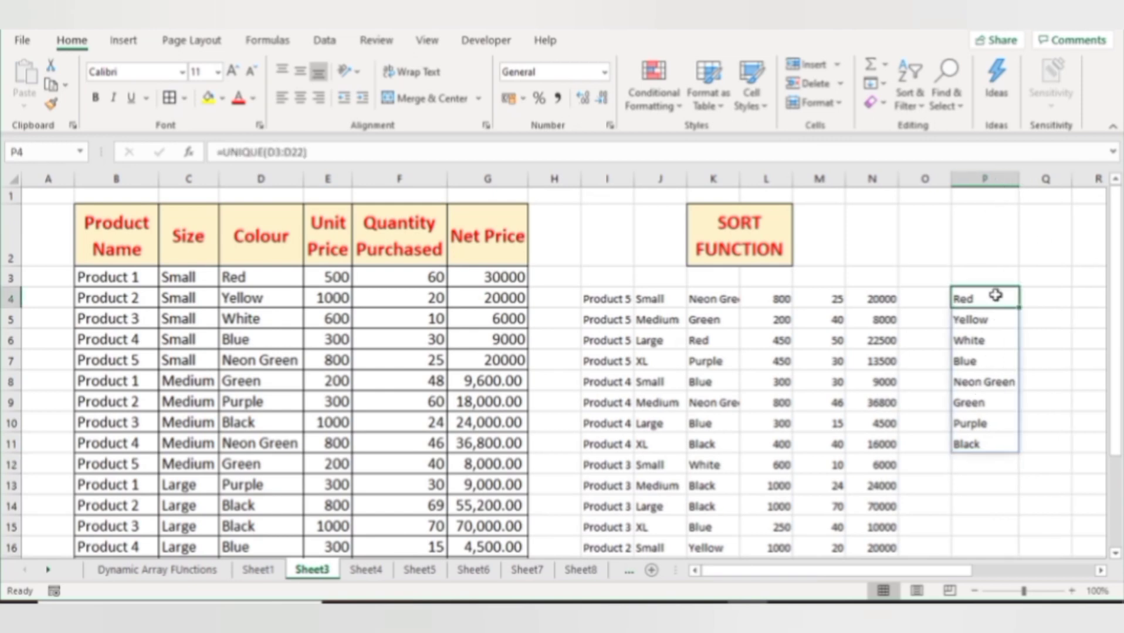
pyautogui.doubleClick(995, 295)
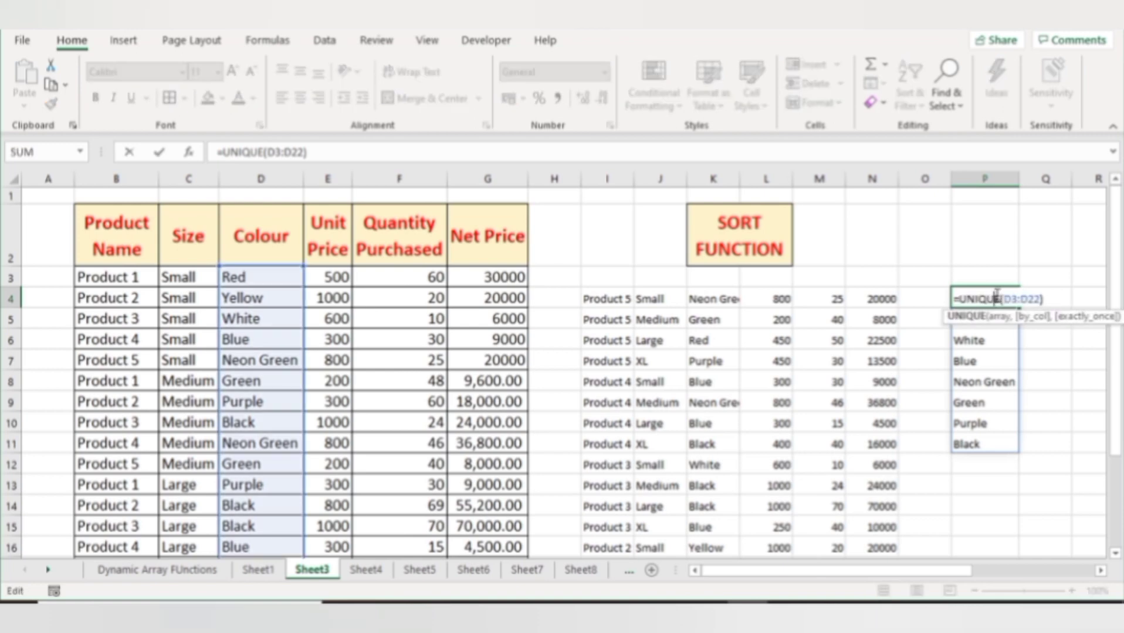
pyautogui.click(959, 300)
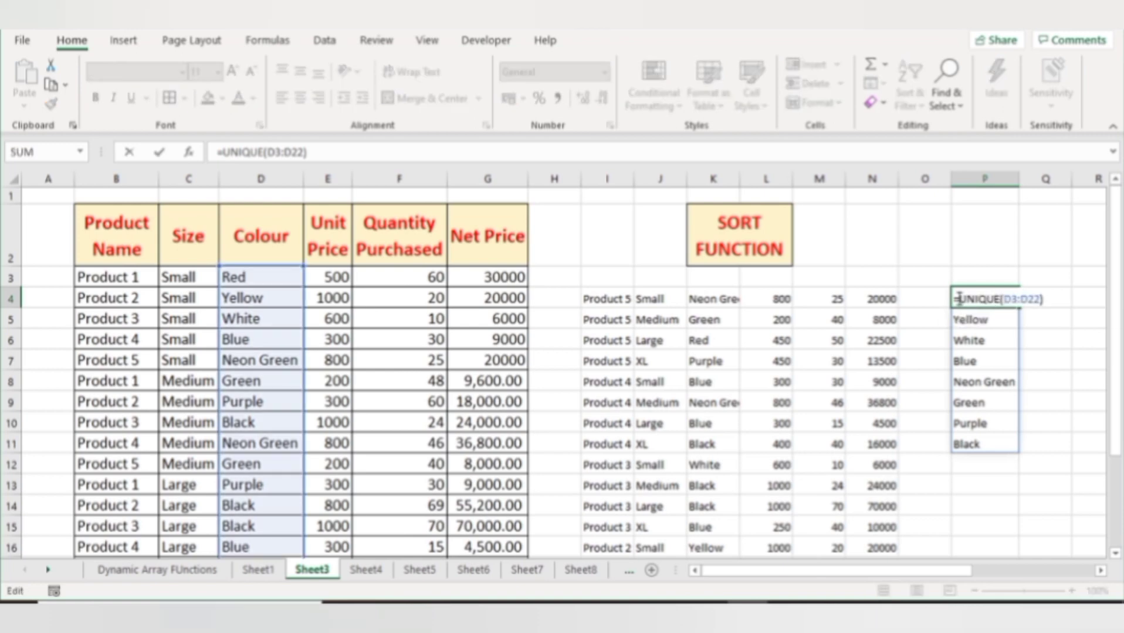
pyautogui.write('SORT(')
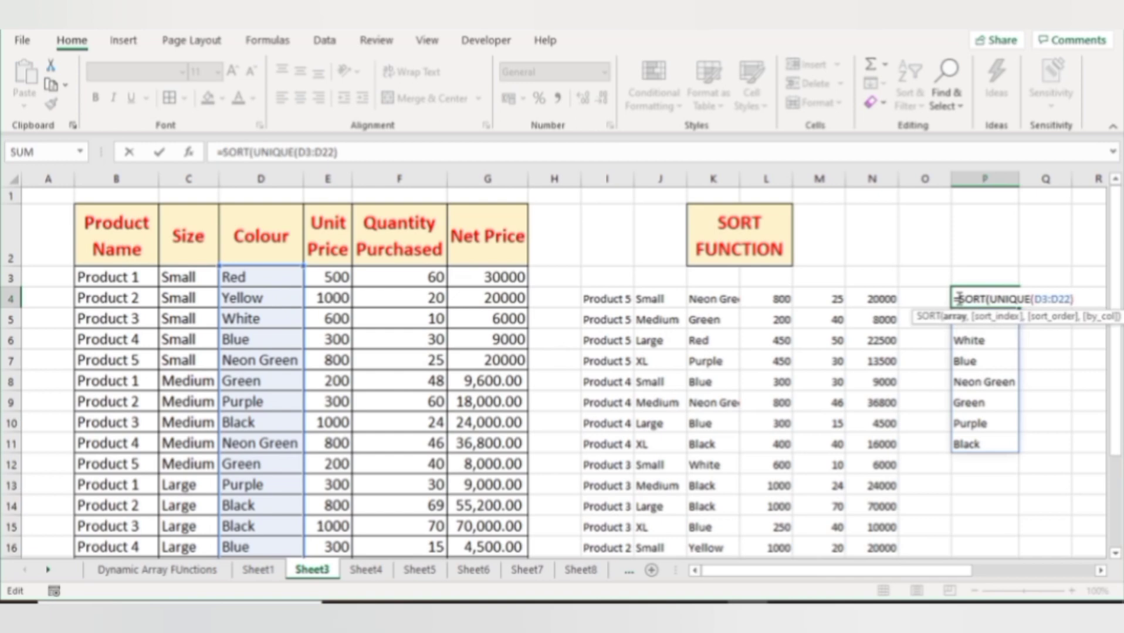
pyautogui.click(1085, 298)
pyautogui.write(')')
pyautogui.press('Return')
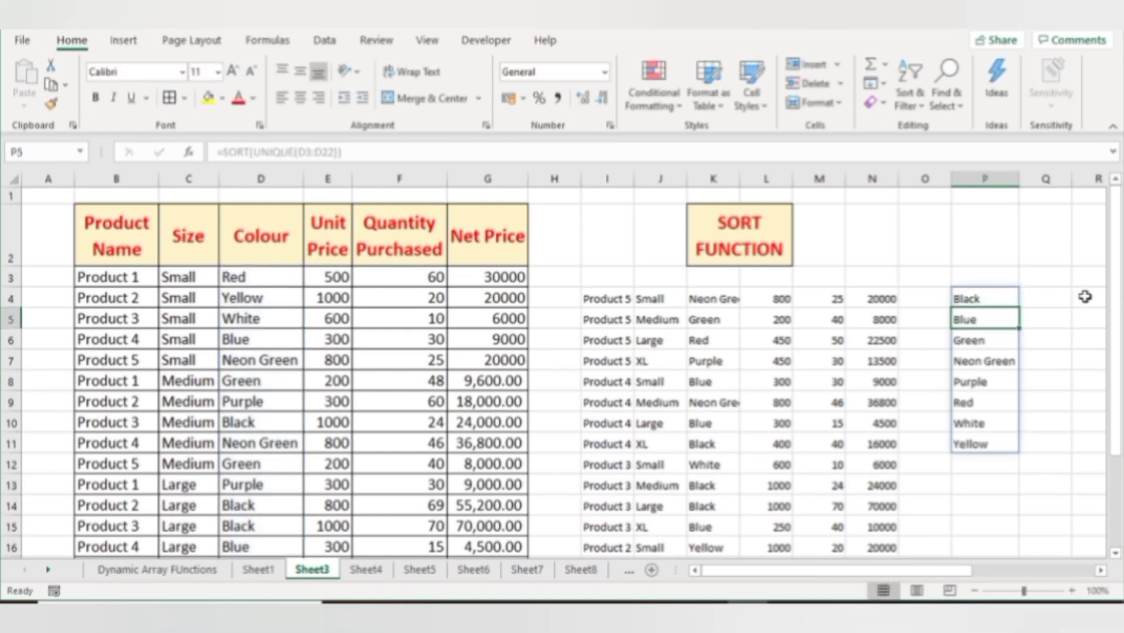
# Step: Examine the colour list from P4 downward, checking its alphabetical order
pyautogui.press('Up')
pyautogui.press('Down')
pyautogui.press('Down')
pyautogui.press('Down')
pyautogui.press('Down')
pyautogui.press('Down')
pyautogui.press('Down')
pyautogui.press('Down')
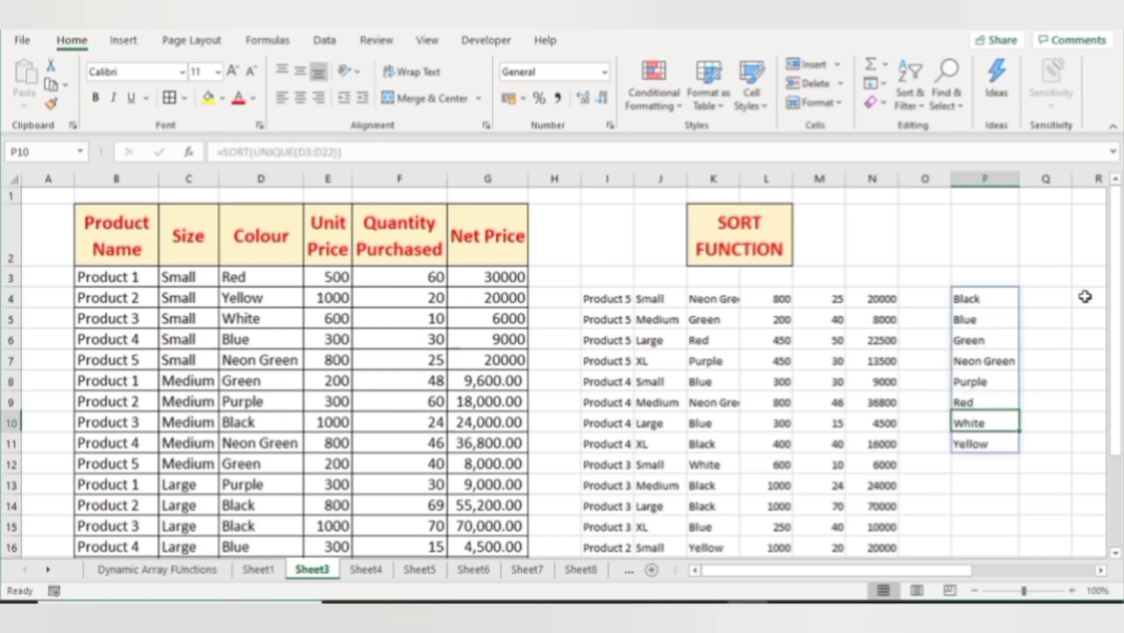
pyautogui.press('Up')
pyautogui.press('Up')
pyautogui.press('Up')
pyautogui.press('Up')
pyautogui.press('Up')
pyautogui.press('Up')
pyautogui.press('Up')
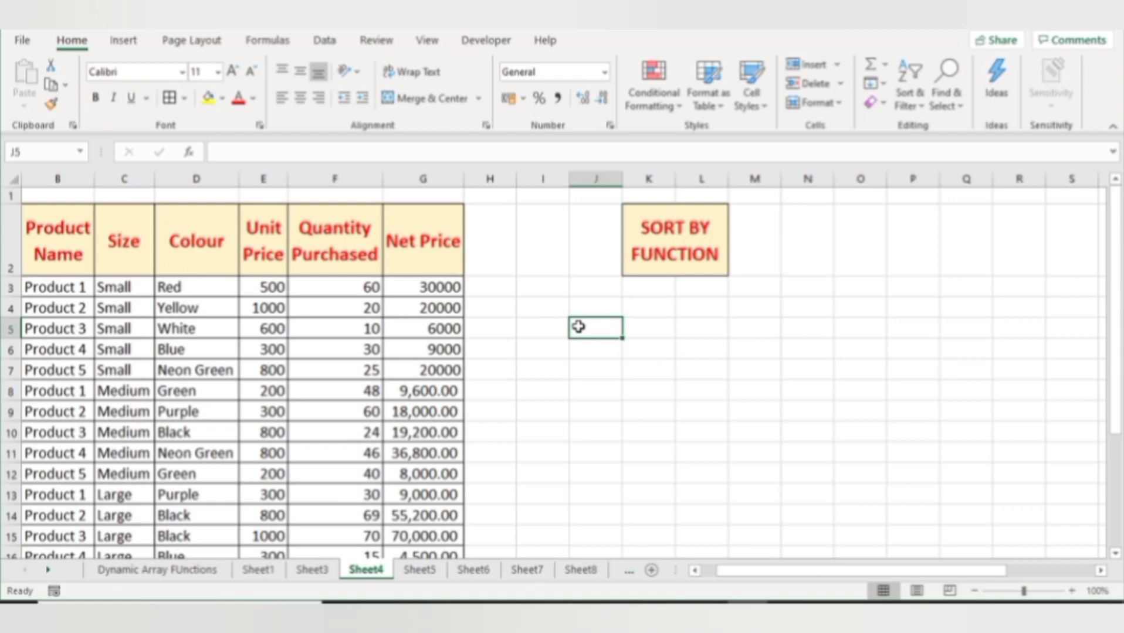
# Step: Review the SORT formula in I4 of Sheet3 once more and return to Sheet4
pyautogui.click(317, 570)
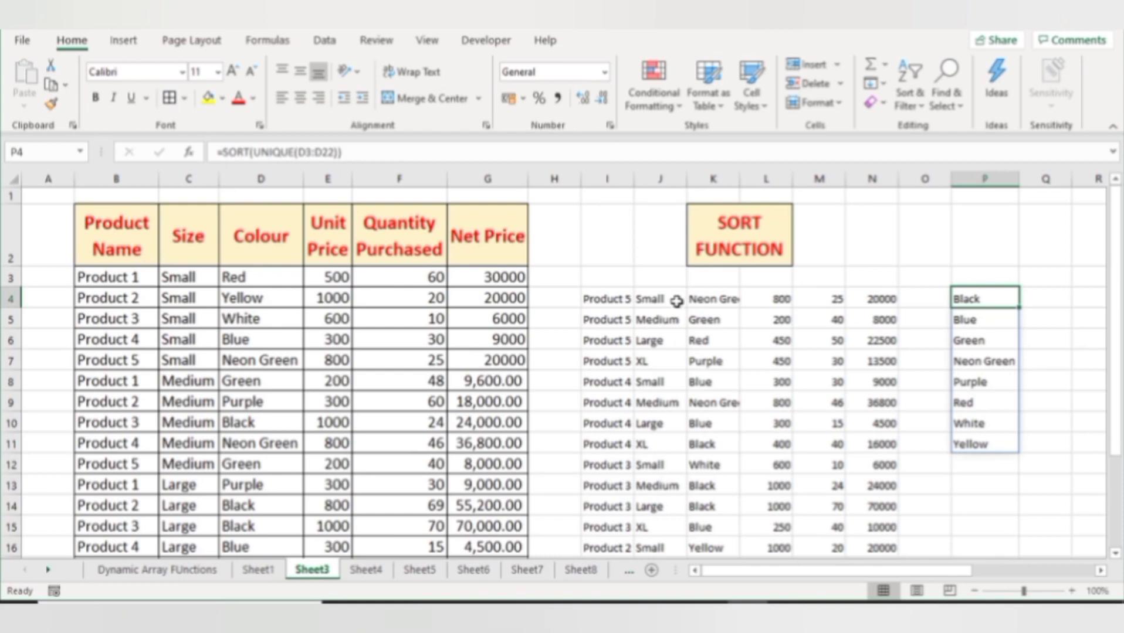
pyautogui.click(620, 299)
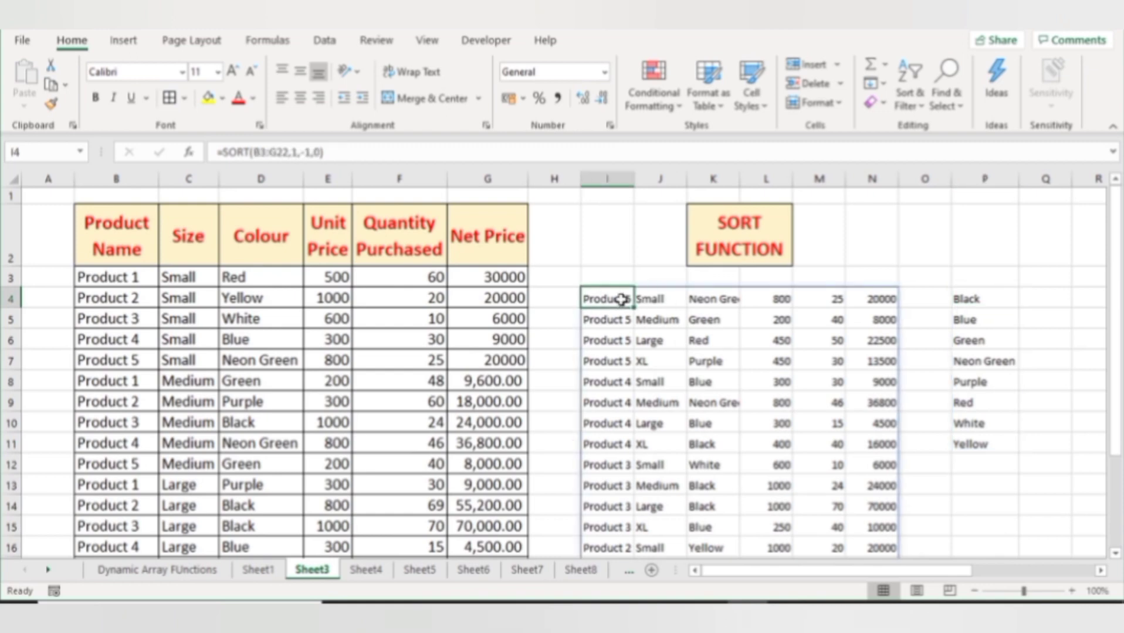
pyautogui.click(379, 574)
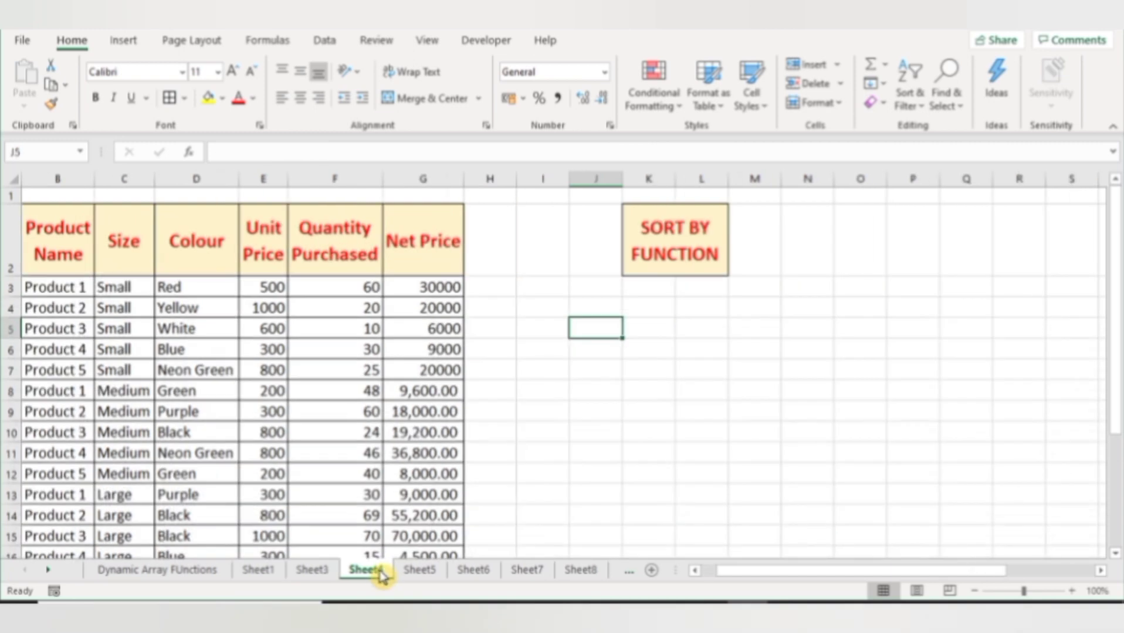
# Step: Start a SORTBY formula in J5 with the product table B3:G22 as its array
pyautogui.write('=SORTBY(')
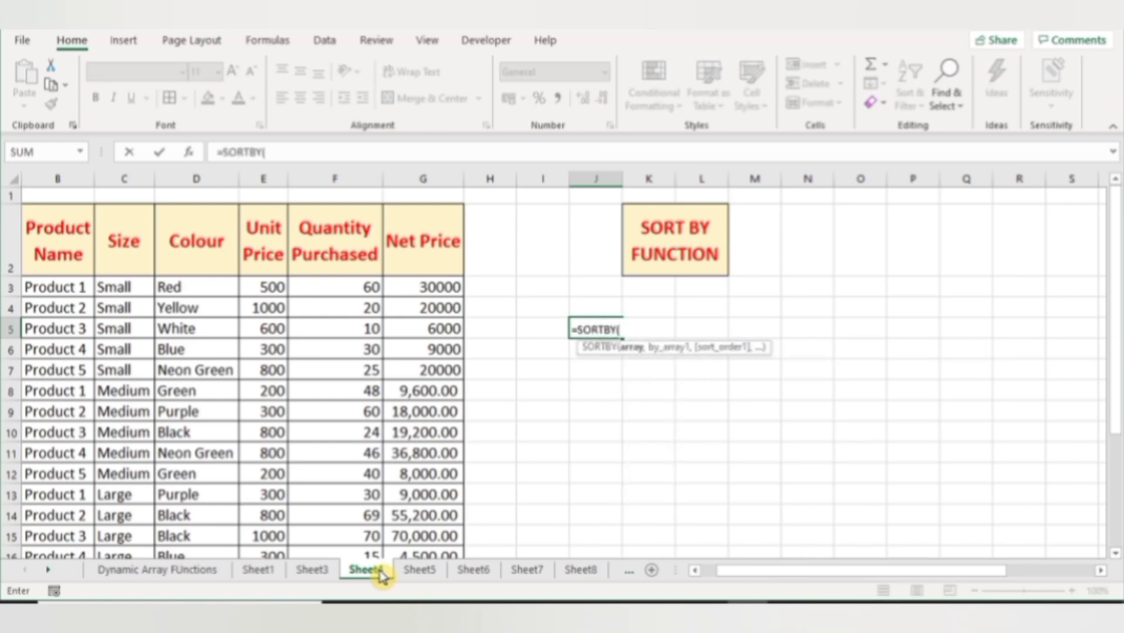
pyautogui.click(41, 290)
pyautogui.hotkey('ctrl', 'shift', 'Down')
pyautogui.hotkey('ctrl', 'shift', 'Right')
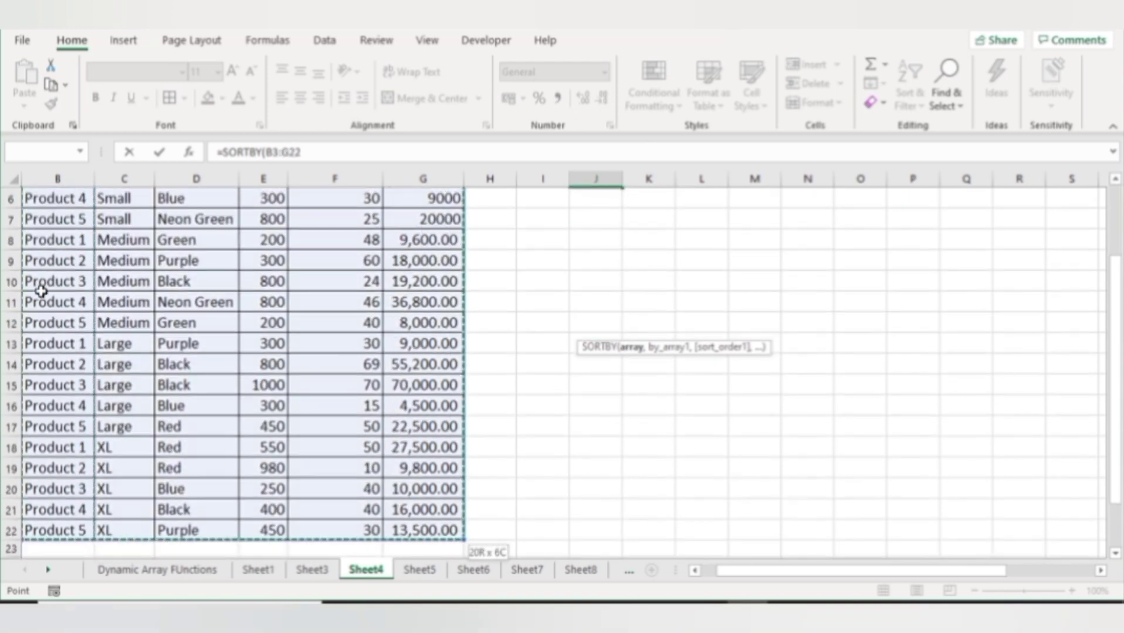
pyautogui.moveTo(1119, 384); pyautogui.dragTo(1114, 255)
pyautogui.write(',')
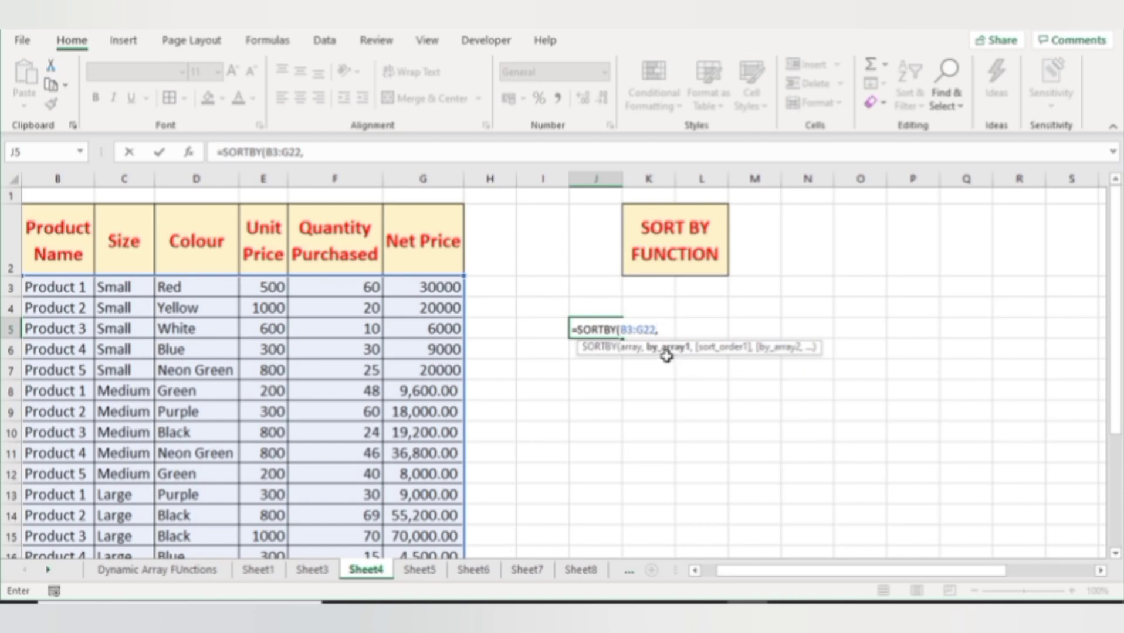
# Step: Set the formula's by_array1 to the product names B3:B22 with sort_order1 as 1 for ascending
pyautogui.click(75, 291)
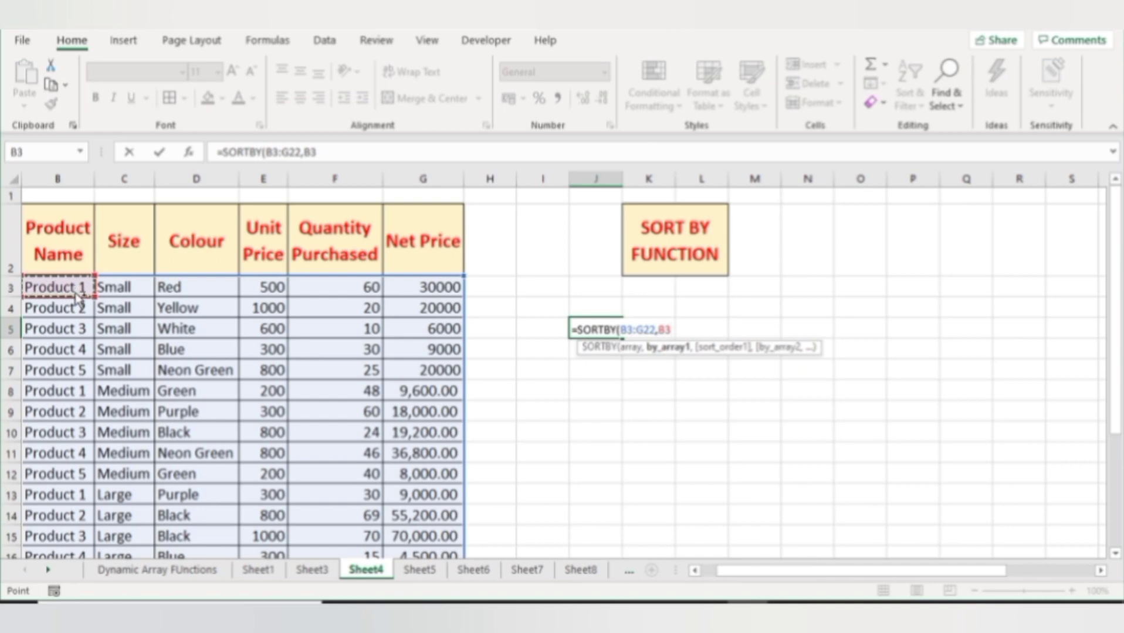
pyautogui.hotkey('ctrl', 'shift', 'Down')
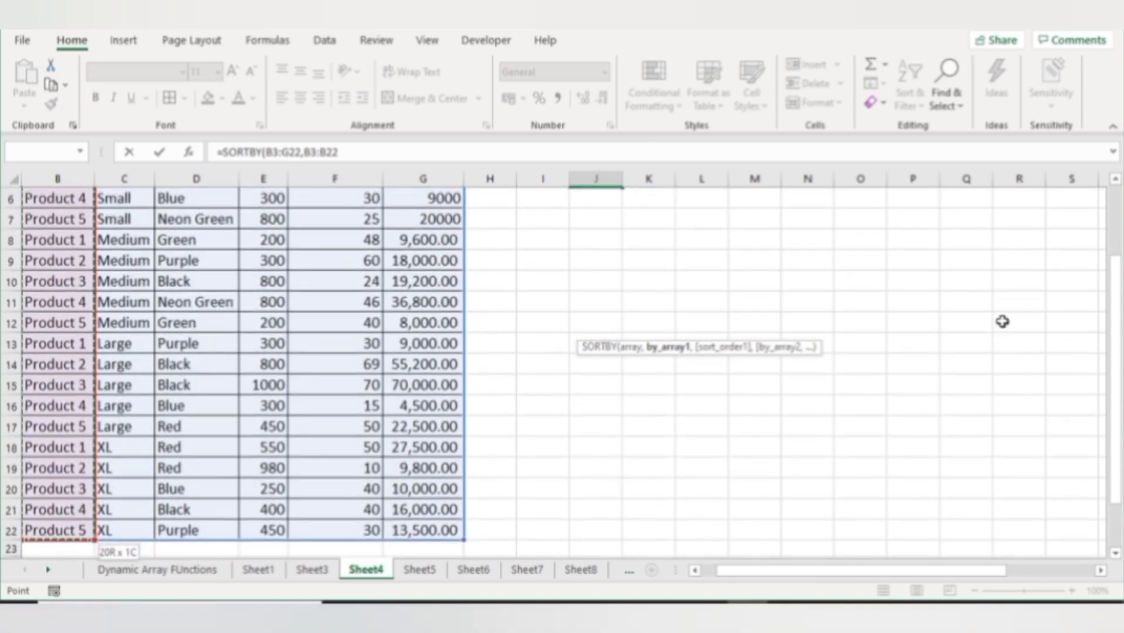
pyautogui.moveTo(1117, 351); pyautogui.dragTo(1115, 280)
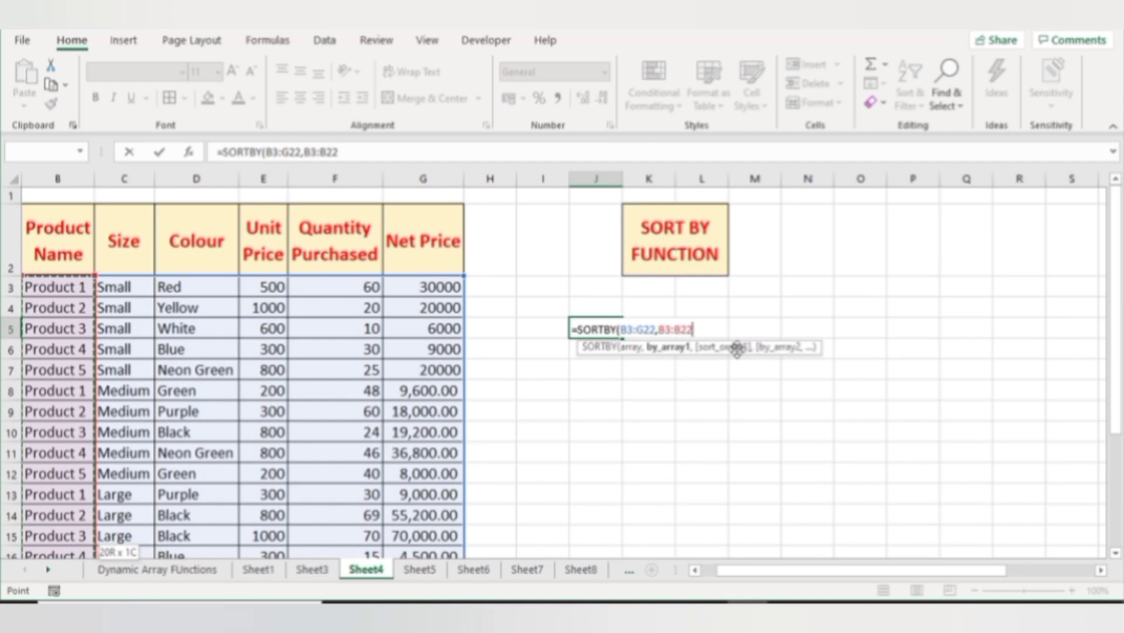
pyautogui.write(',')
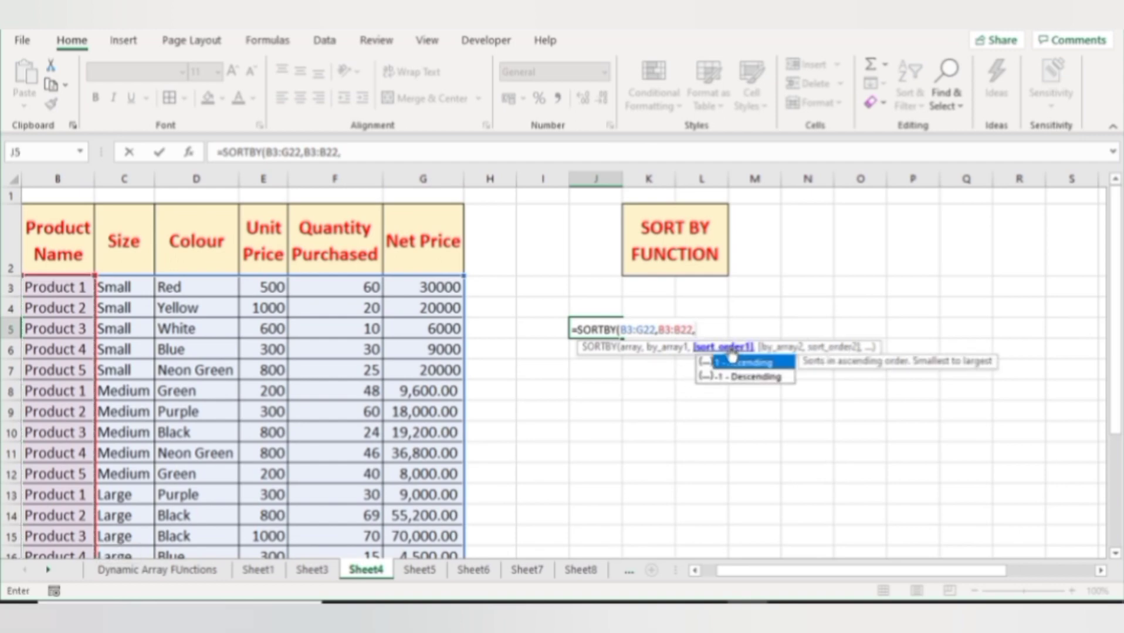
pyautogui.write('1,')
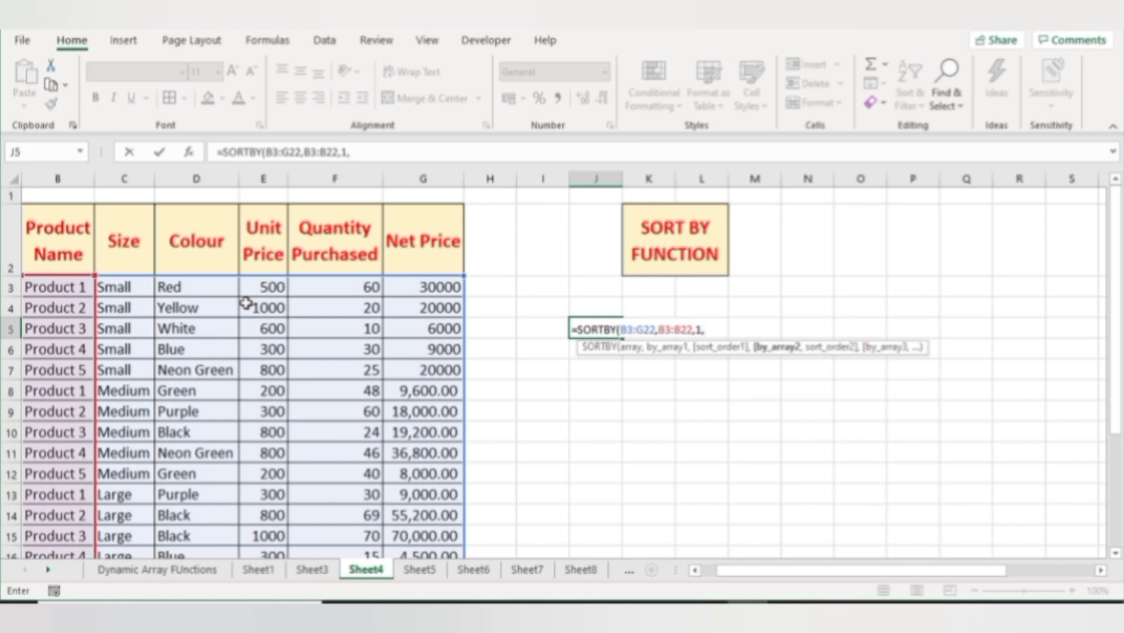
# Step: Add the unit prices E3:E22 as by_array2 with sort_order2 -1 for descending and complete the SORTBY formula
pyautogui.click(269, 286)
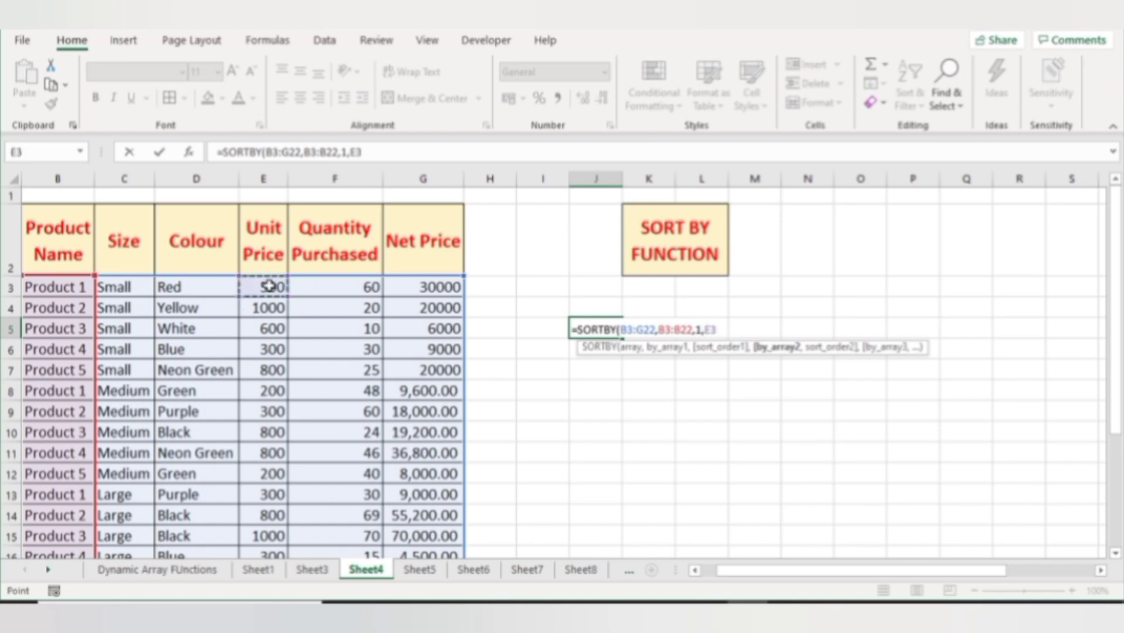
pyautogui.hotkey('ctrl', 'shift', 'Down')
pyautogui.write(',')
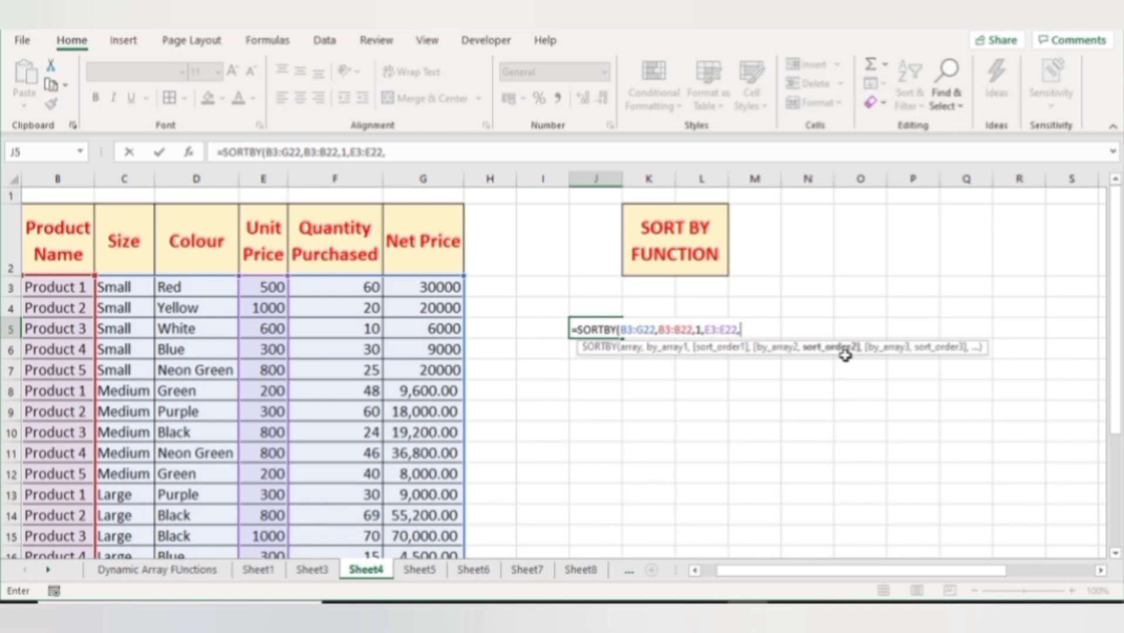
pyautogui.write('-1)')
pyautogui.hotkey('ctrl', 'Return')
# Step: Examine the SORTBY results from J5 downward, checking the order of product names and the unit prices within them
pyautogui.scroll(-1, 844, 356)
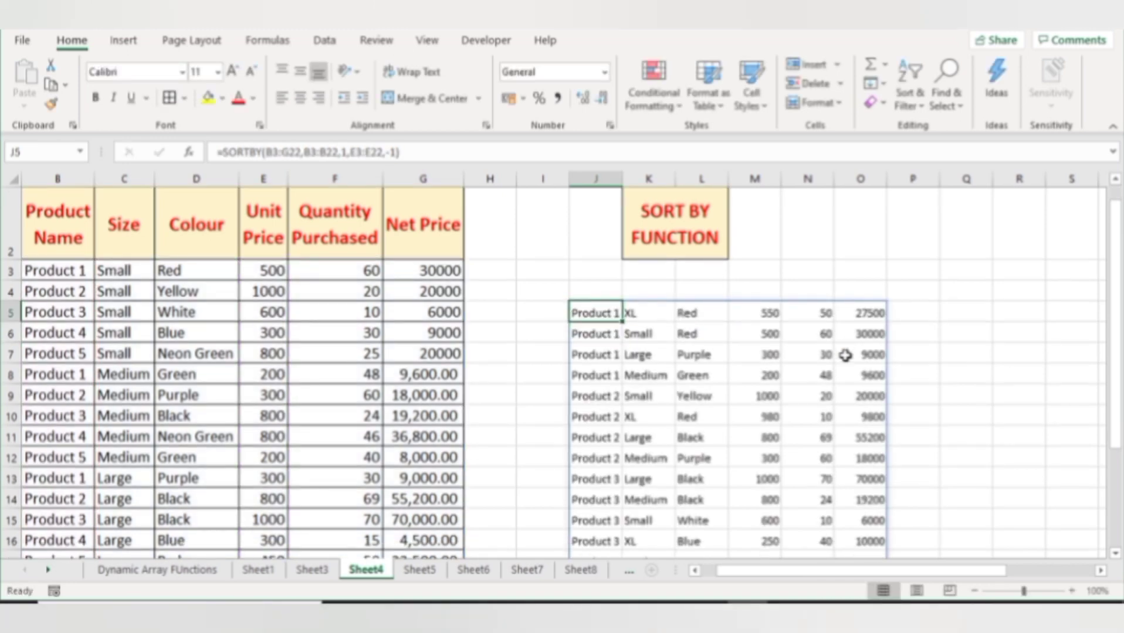
pyautogui.press('Down')
pyautogui.press('Down')
pyautogui.press('Down')
pyautogui.press('Down')
pyautogui.press('Down')
pyautogui.press('Down')
pyautogui.press('Down')
pyautogui.press('Down')
pyautogui.press('Right')
pyautogui.press('Right')
pyautogui.press('Right')
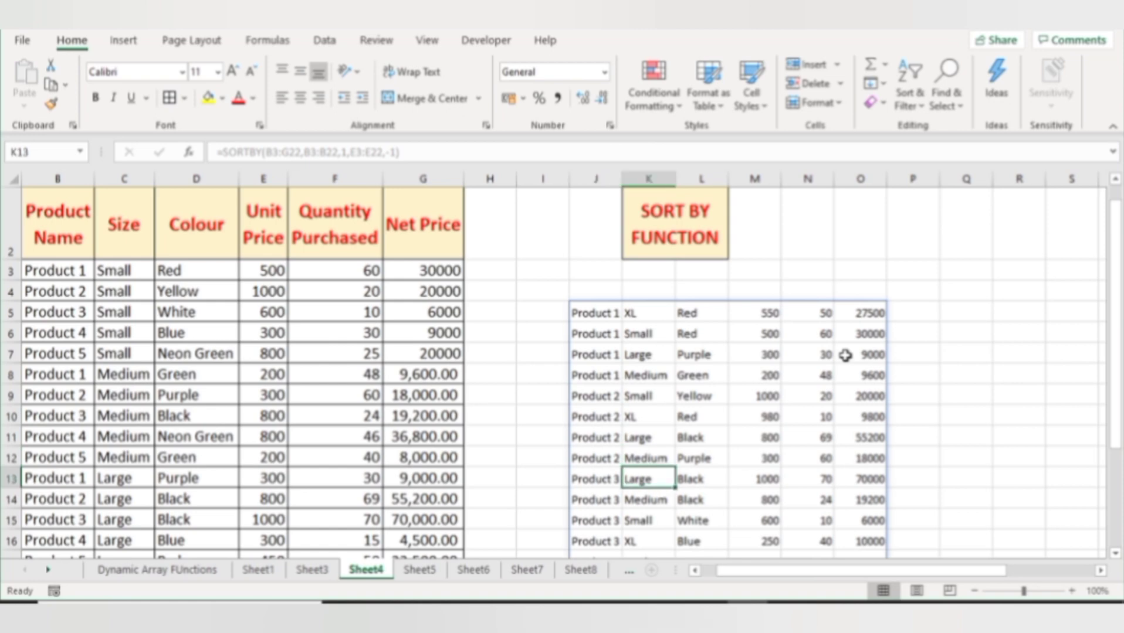
pyautogui.press('Right')
pyautogui.press('Up')
pyautogui.press('Up')
pyautogui.press('Up')
pyautogui.press('Up')
pyautogui.press('Up')
pyautogui.press('Up')
pyautogui.press('Up')
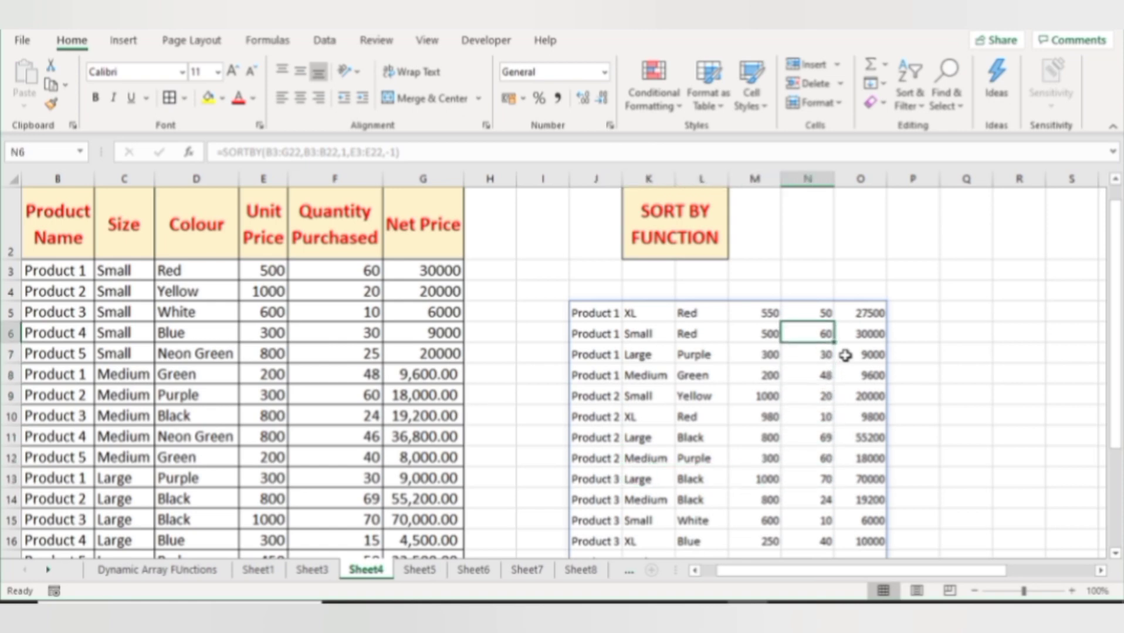
pyautogui.press('Left')
pyautogui.press('Up')
pyautogui.press('Down')
pyautogui.press('Down')
pyautogui.press('Down')
pyautogui.press('Down')
pyautogui.press('Down')
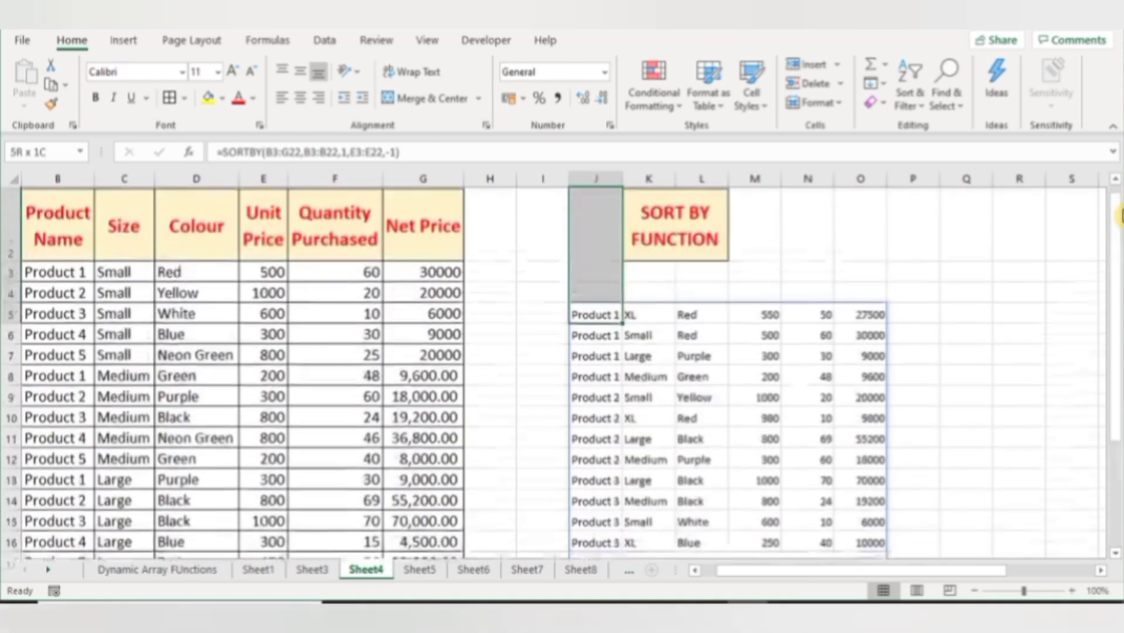
# Step: Highlight the Product 1 names in J5:J8 and their unit prices in M5:M8 to compare the two sort levels
pyautogui.press('Down')
pyautogui.press('Down')
pyautogui.press('Up')
pyautogui.press('Up')
pyautogui.hotkey('shift', 'Down')
pyautogui.hotkey('shift', 'Down')
pyautogui.hotkey('shift', 'Down')
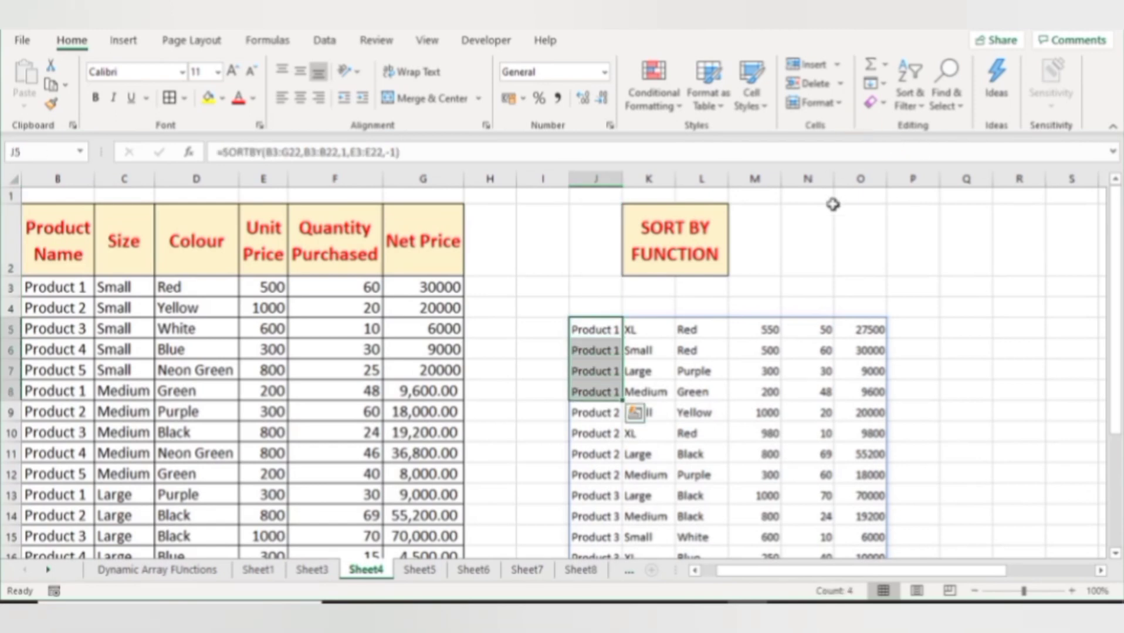
pyautogui.click(754, 332)
pyautogui.hotkey('shift', 'Down')
pyautogui.hotkey('shift', 'Down')
pyautogui.hotkey('shift', 'Down')
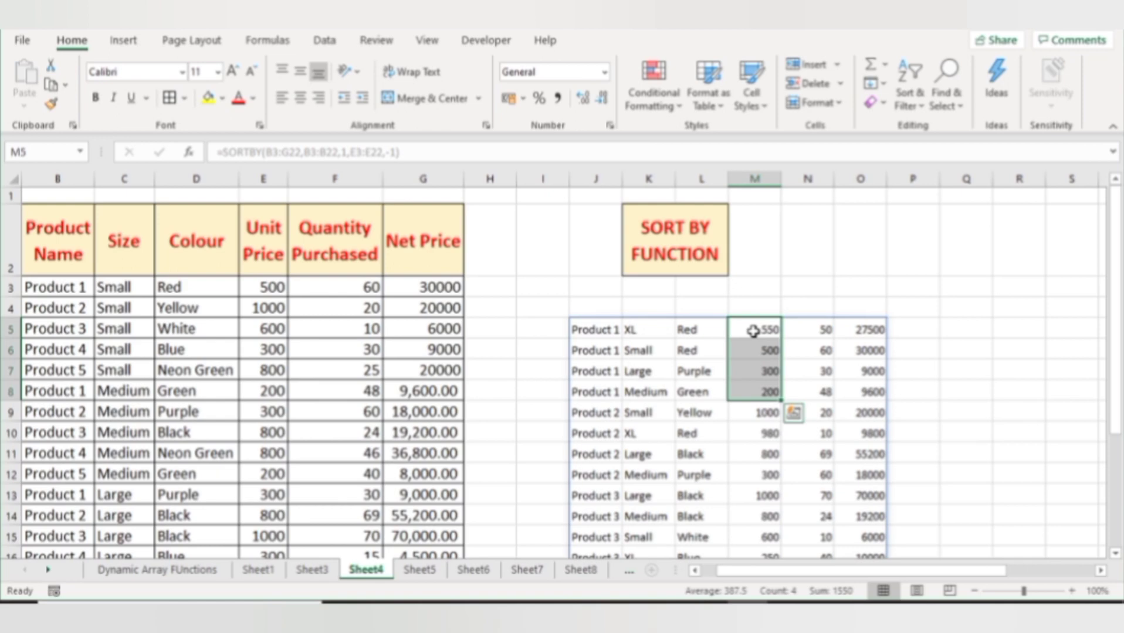
# Step: Highlight the Product 2 unit prices from M9 downward to check their order
pyautogui.click(758, 413)
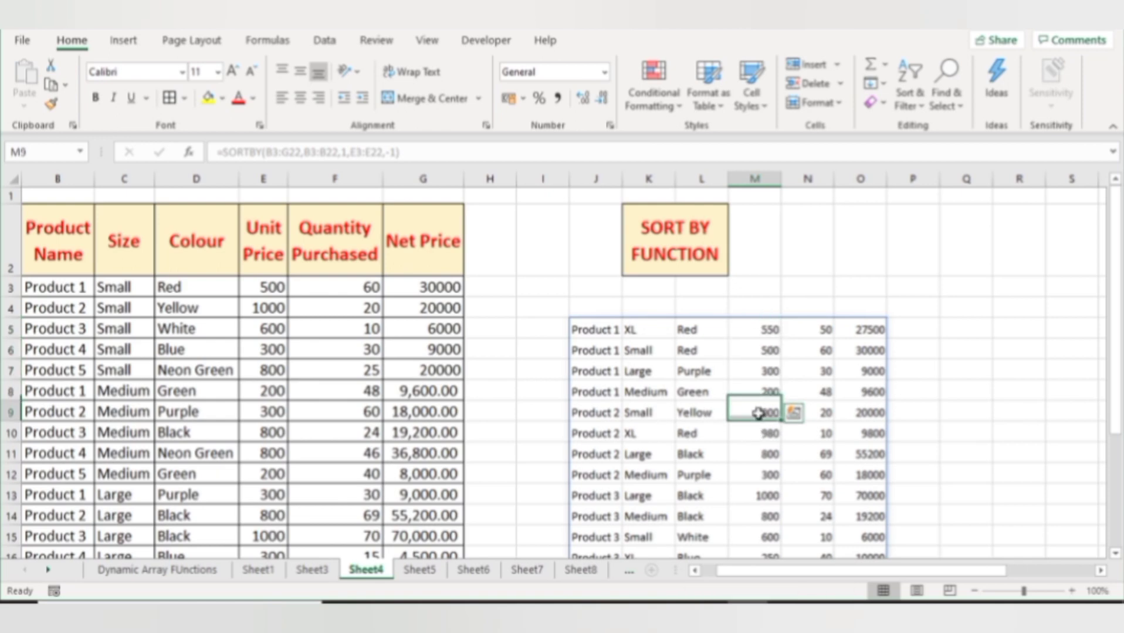
pyautogui.hotkey('shift', 'Down')
pyautogui.hotkey('shift', 'Down')
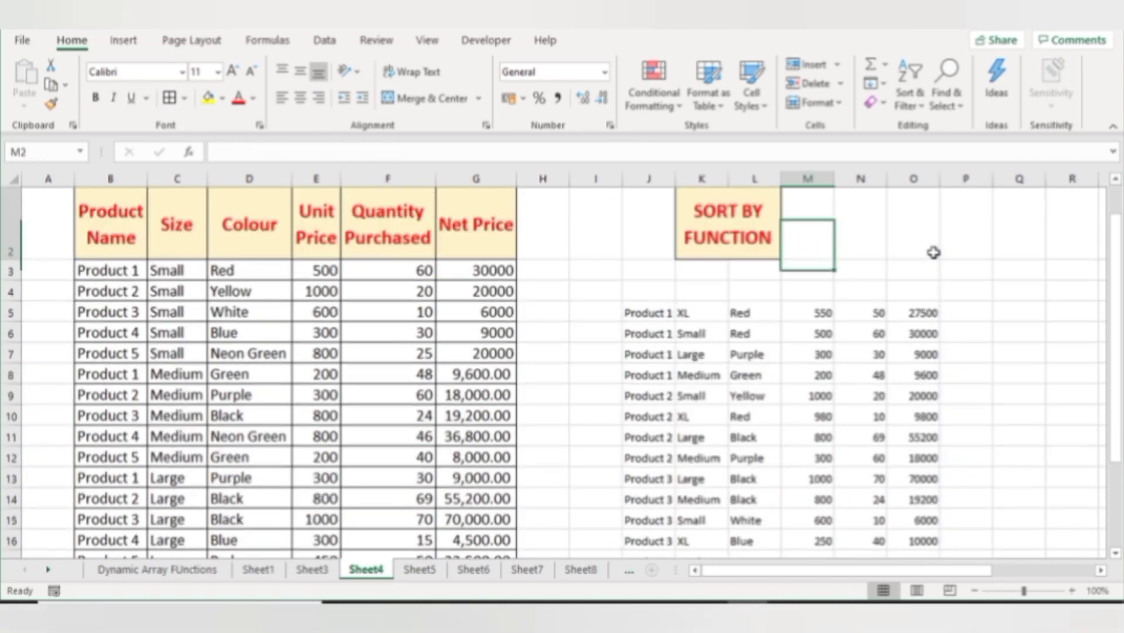
# Step: Try overwriting M9 inside the spilled SORTBY results with 100, and clear the entry to restore the spill
pyautogui.press('Down')
pyautogui.press('Down')
pyautogui.press('Down')
pyautogui.press('Down')
pyautogui.press('Down')
pyautogui.press('Down')
pyautogui.press('Down')
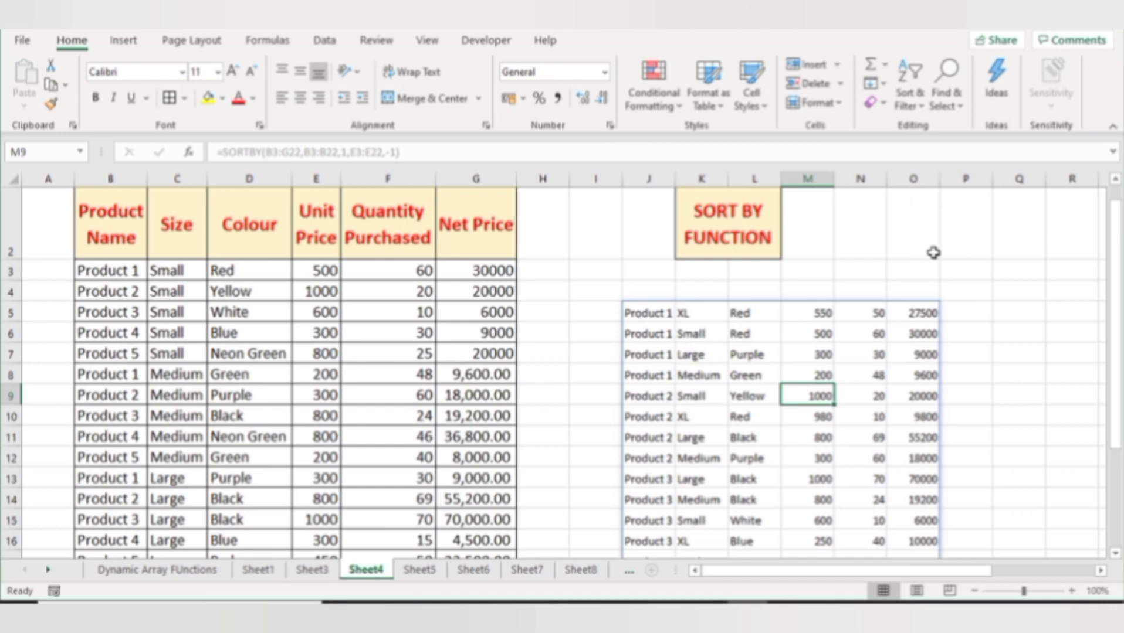
pyautogui.write('100')
pyautogui.press('Return')
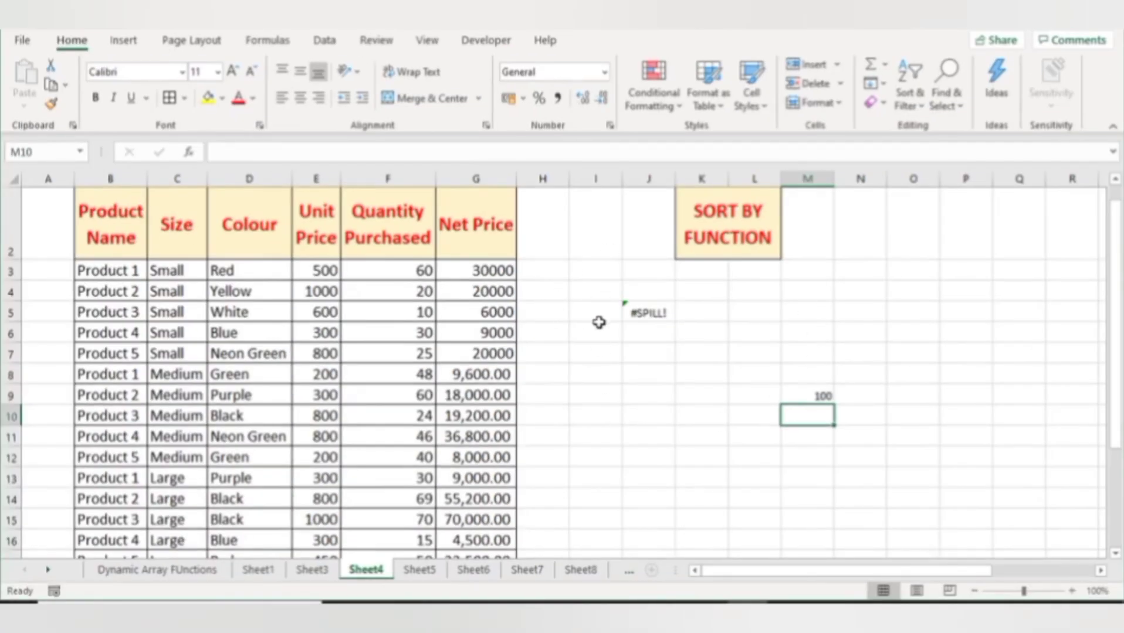
pyautogui.press('Up')
pyautogui.press('Delete')
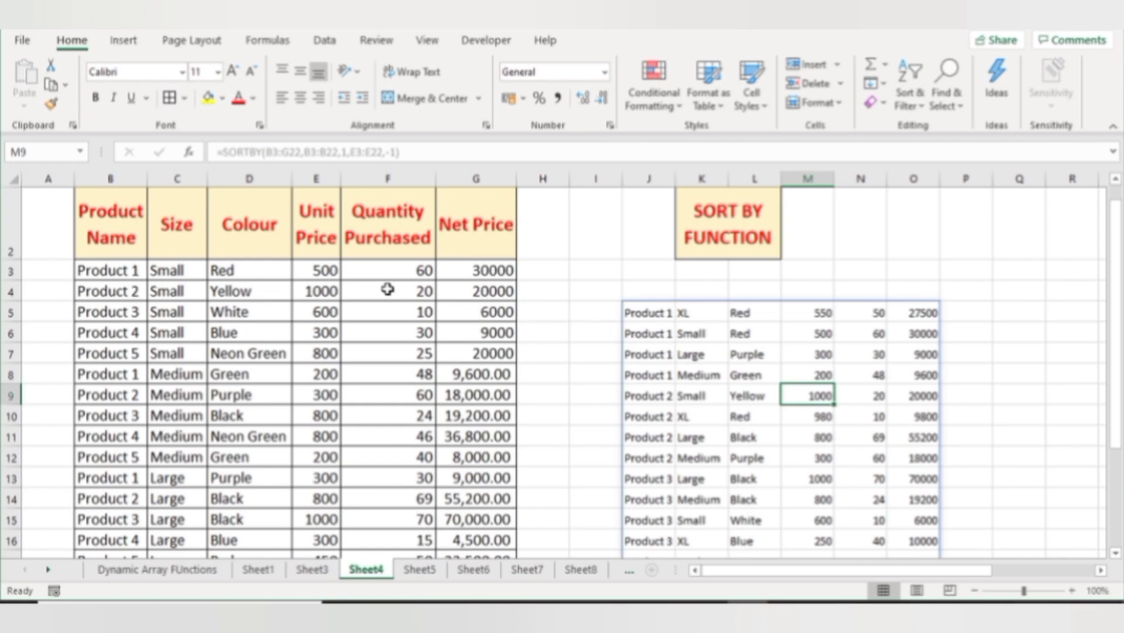
# Step: Set the unit price of the small red Product 1 in E3 to 1000 to test the SORTBY results
pyautogui.click(321, 273)
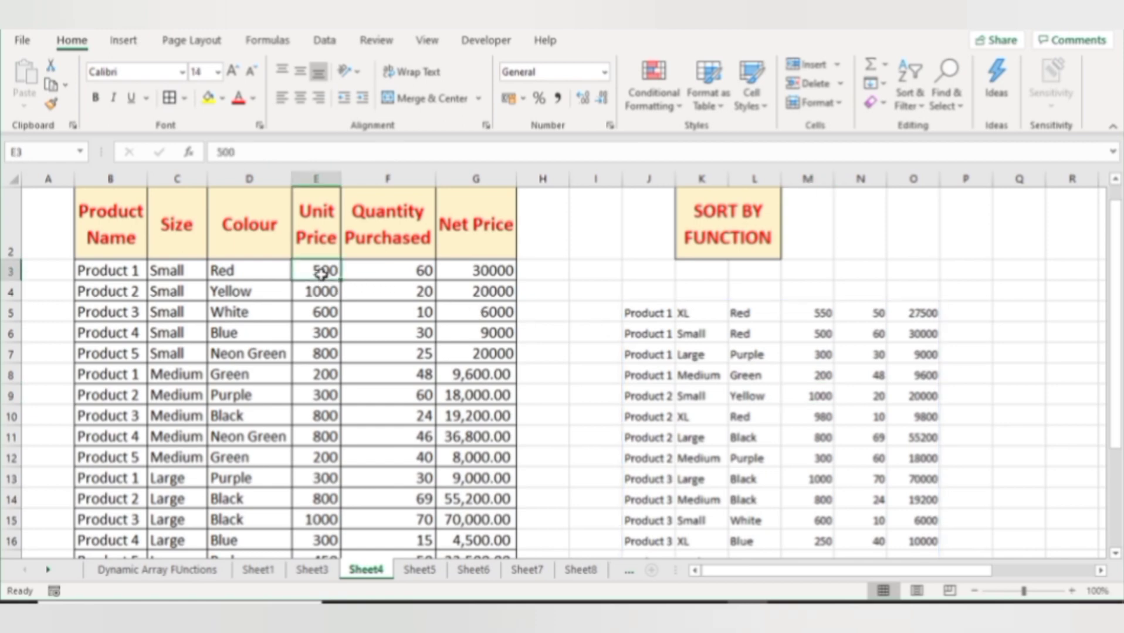
pyautogui.write('1000')
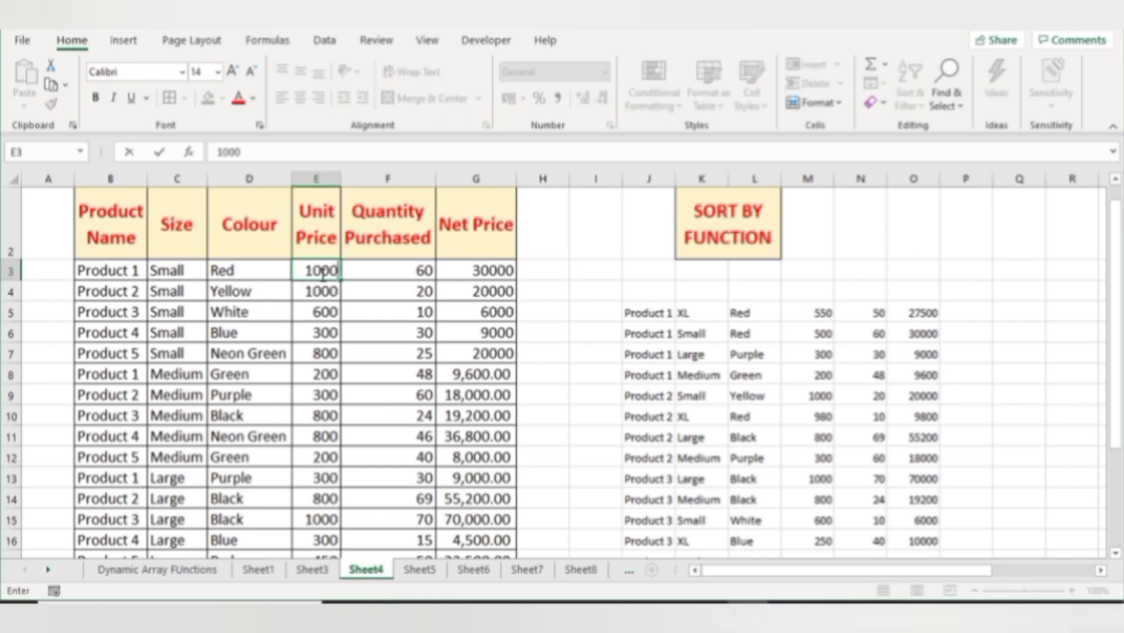
pyautogui.press('Return')
pyautogui.click(789, 307)
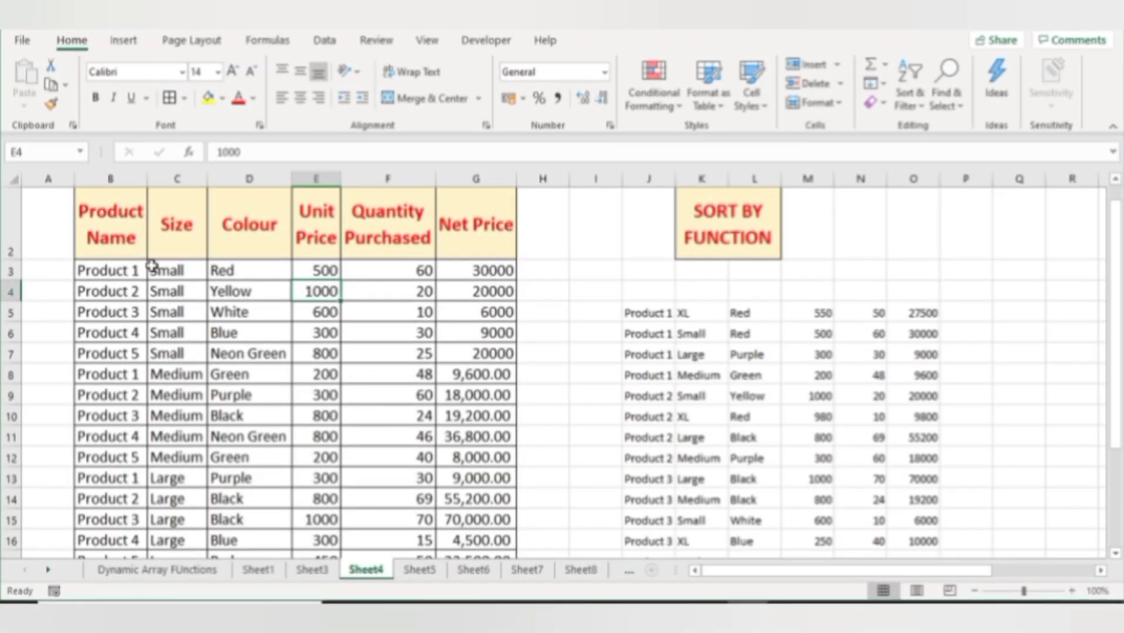
# Step: Inspect the source ranges used by the SORTBY formula in J5, leaving the formula as it is
pyautogui.click(140, 267)
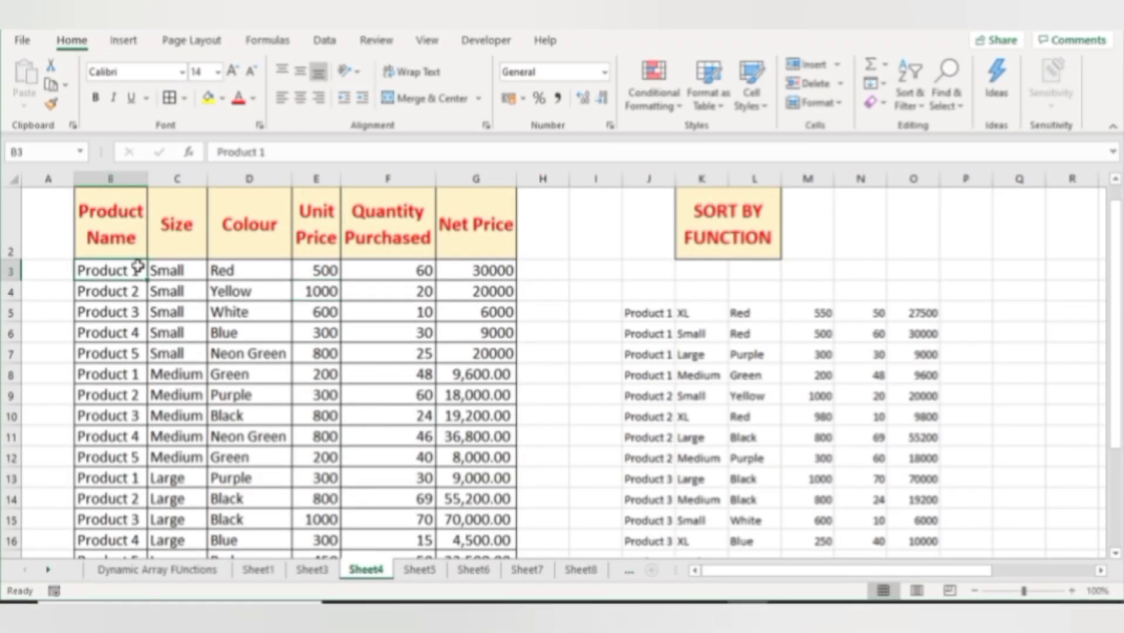
pyautogui.click(651, 312)
pyautogui.doubleClick(688, 313)
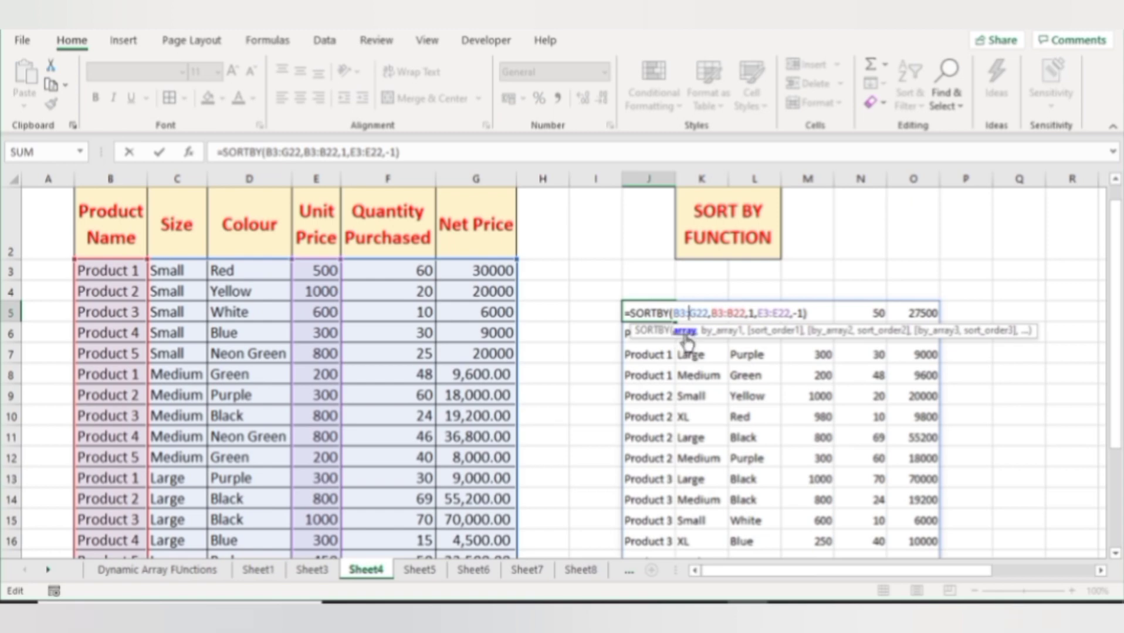
pyautogui.press('Return')
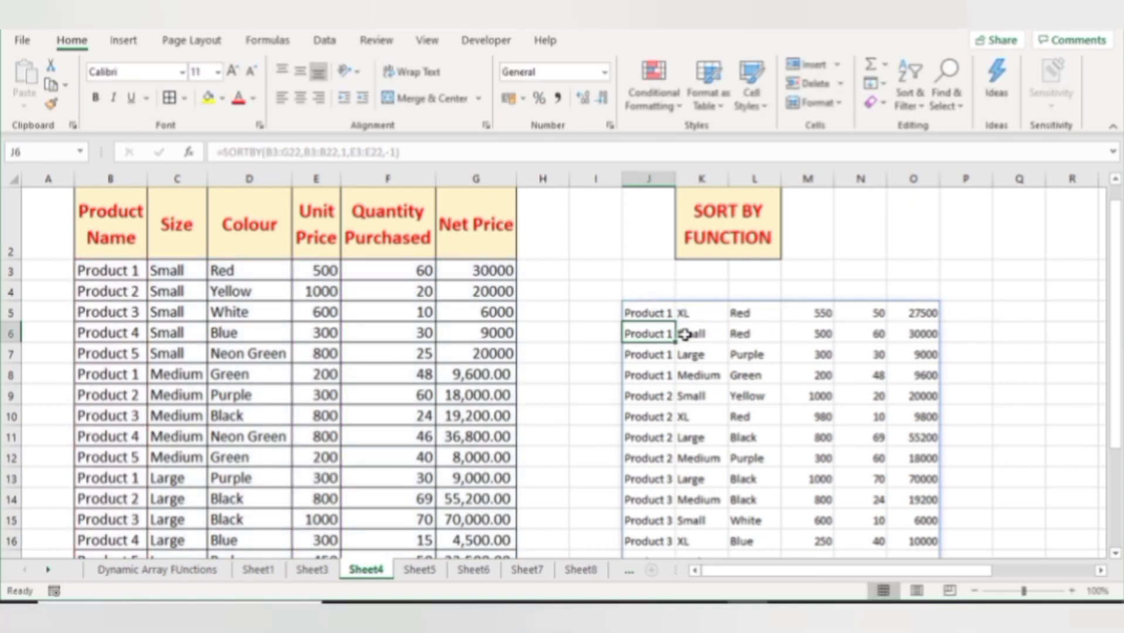
# Step: Define the name Product_details for the product data B3:G22 with Workbook scope
pyautogui.click(115, 271)
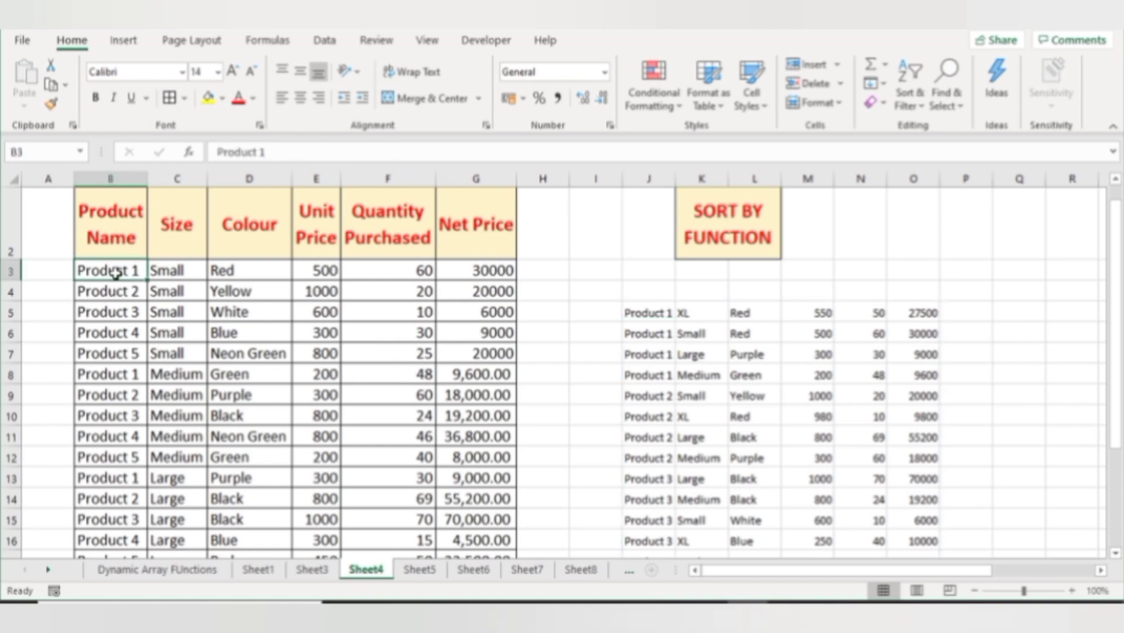
pyautogui.hotkey('ctrl', 'shift', 'Down')
pyautogui.hotkey('ctrl', 'shift', 'Right')
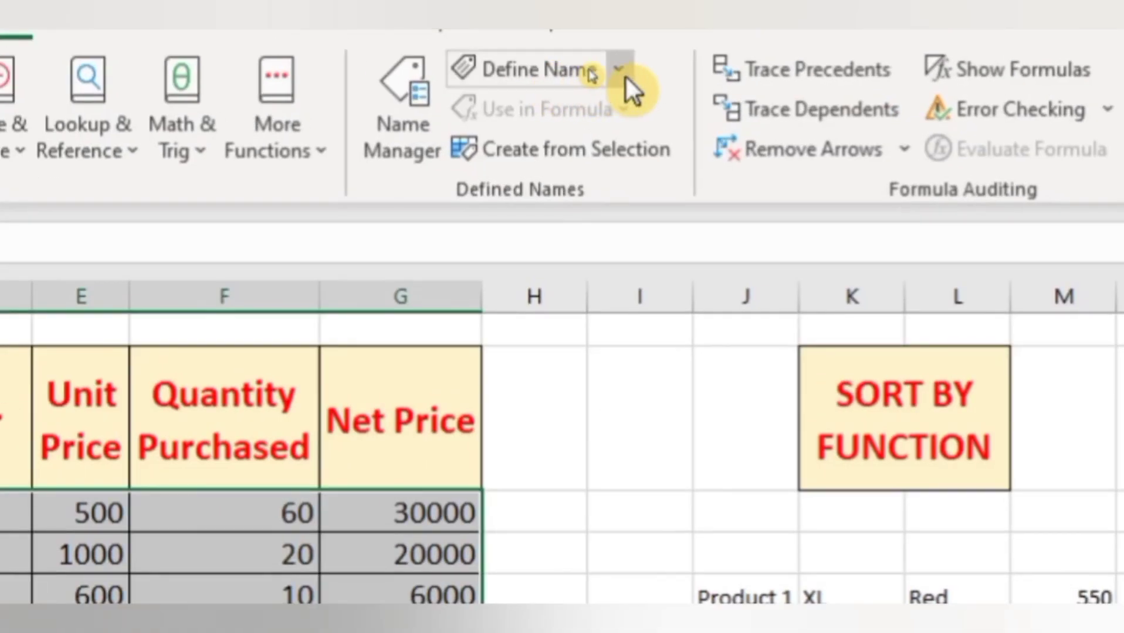
pyautogui.click(622, 73)
pyautogui.click(581, 125)
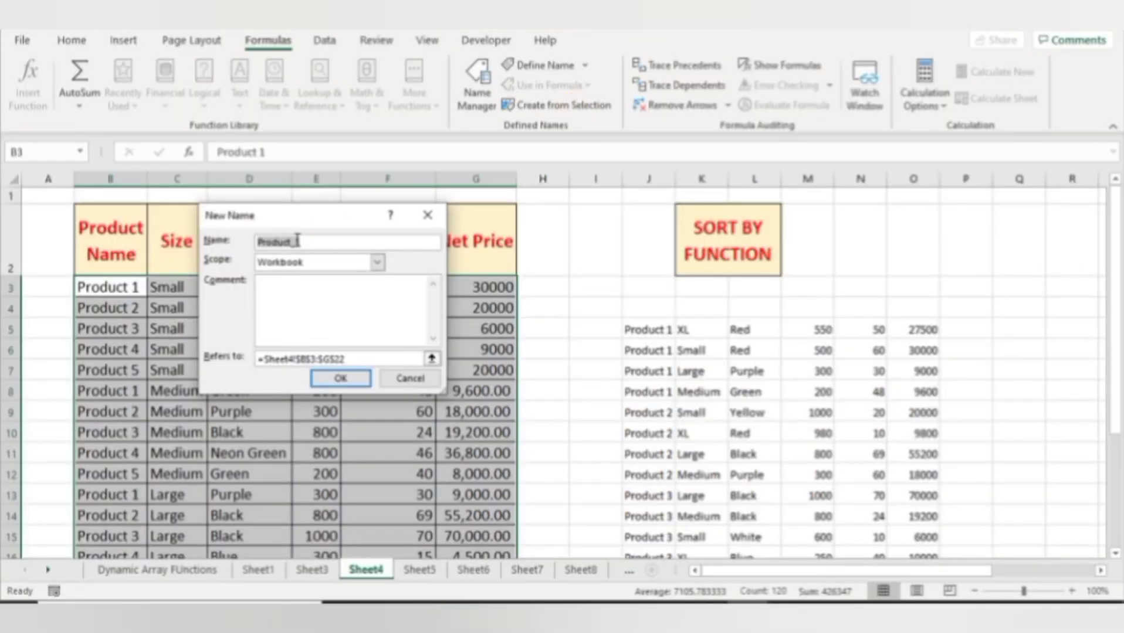
pyautogui.write('Product_details')
pyautogui.click(377, 262)
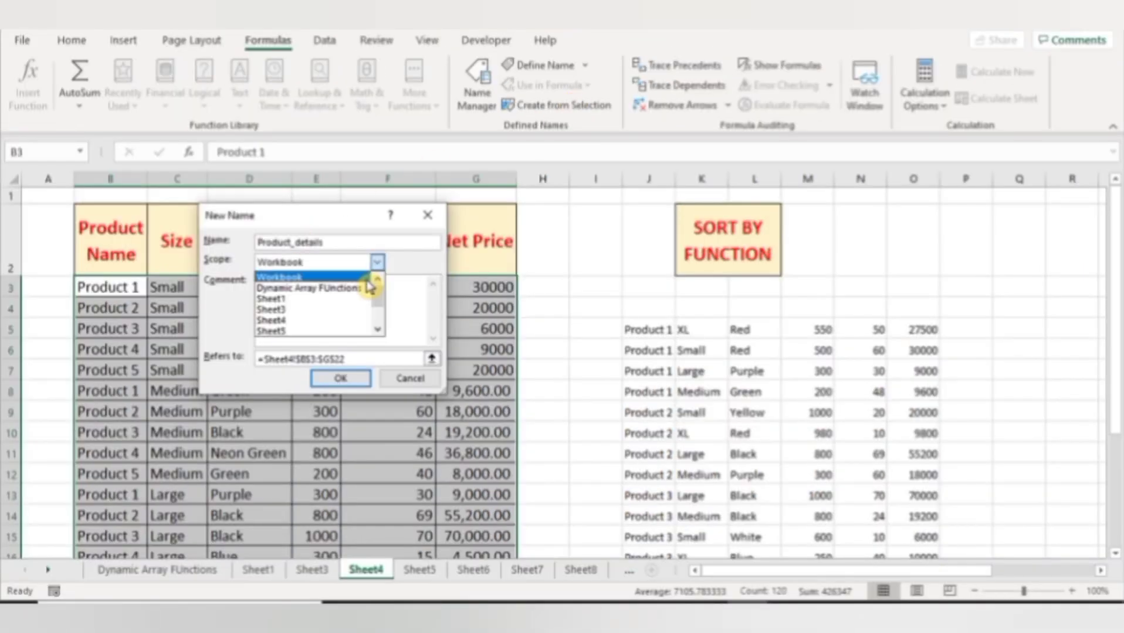
pyautogui.click(368, 279)
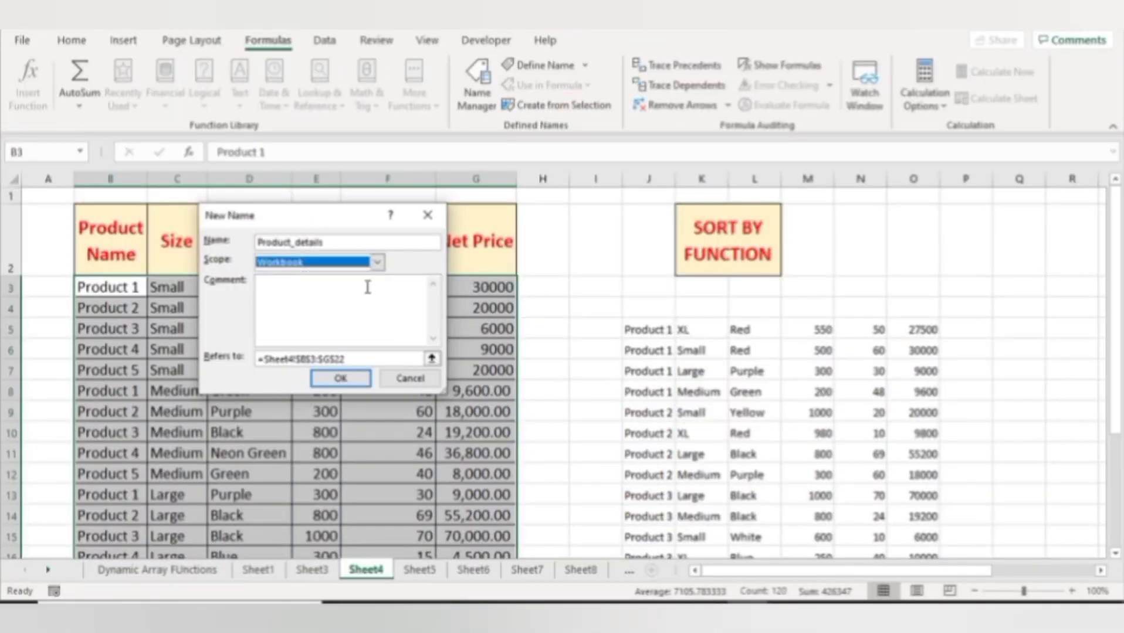
pyautogui.click(359, 379)
# Step: Start a SORT formula in column Q, using the named range Product_details as its array
pyautogui.click(1018, 308)
pyautogui.write('=sort')
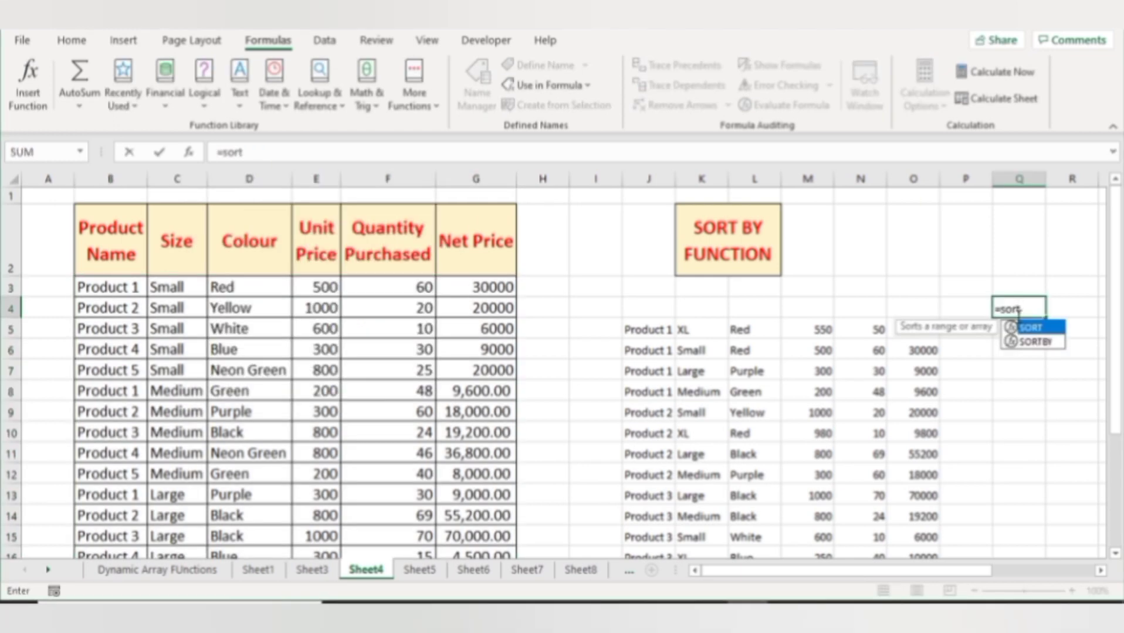
pyautogui.press('Tab')
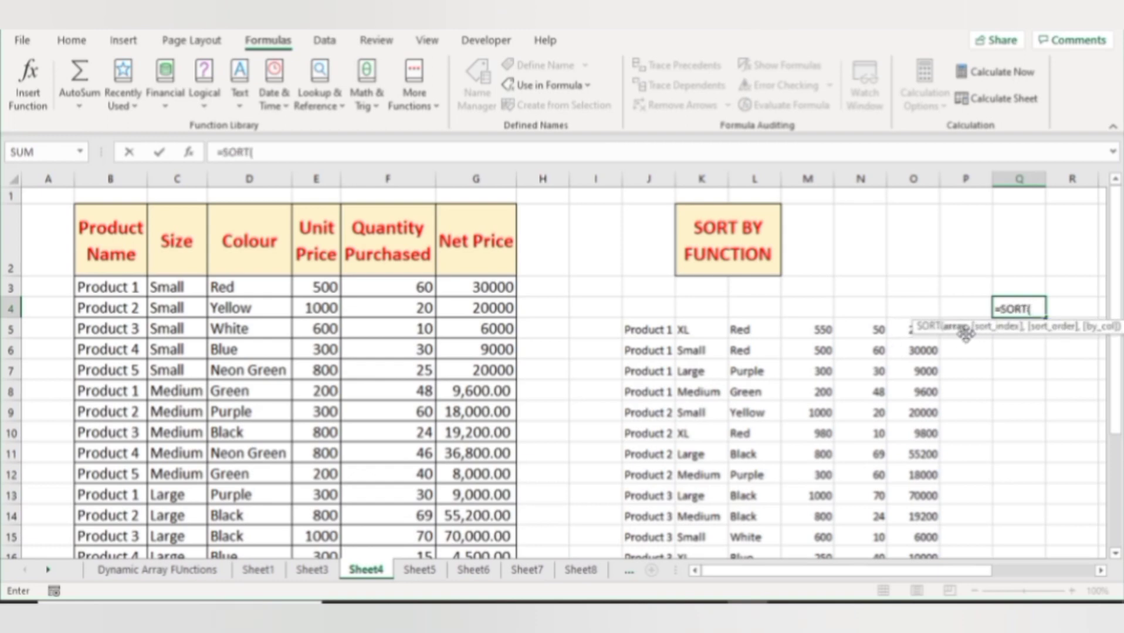
pyautogui.write('product')
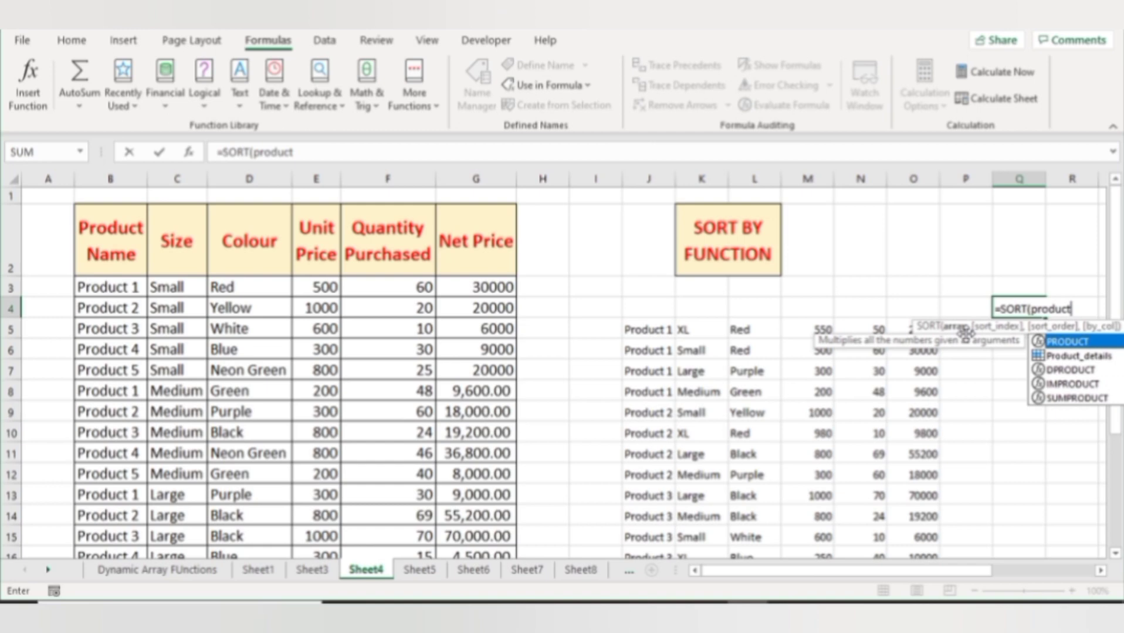
pyautogui.press('Down')
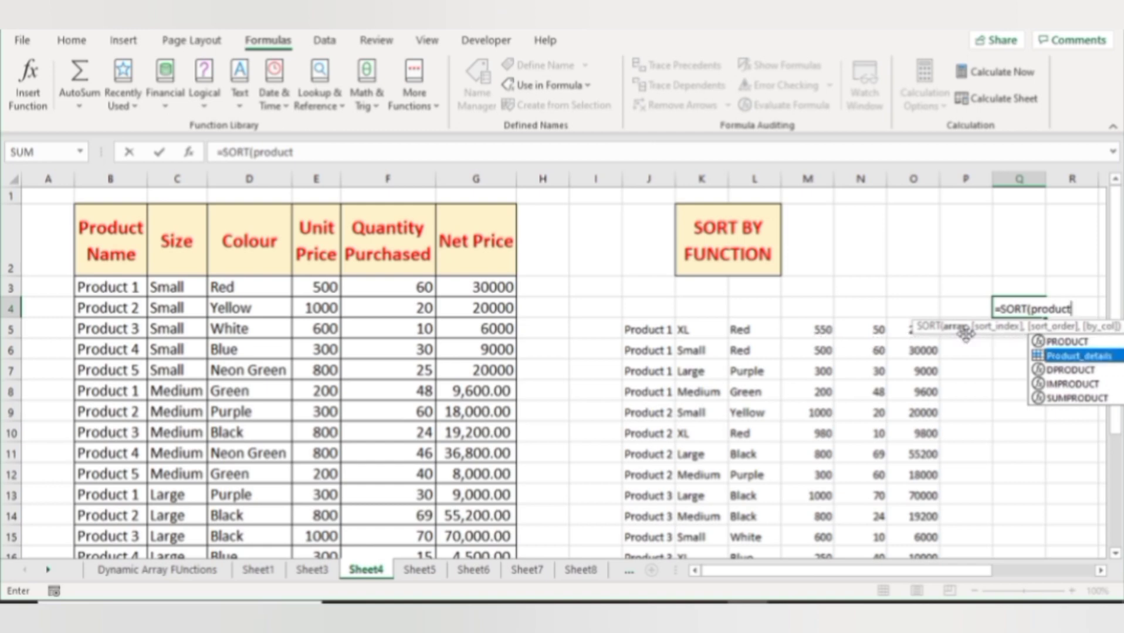
pyautogui.press('Tab')
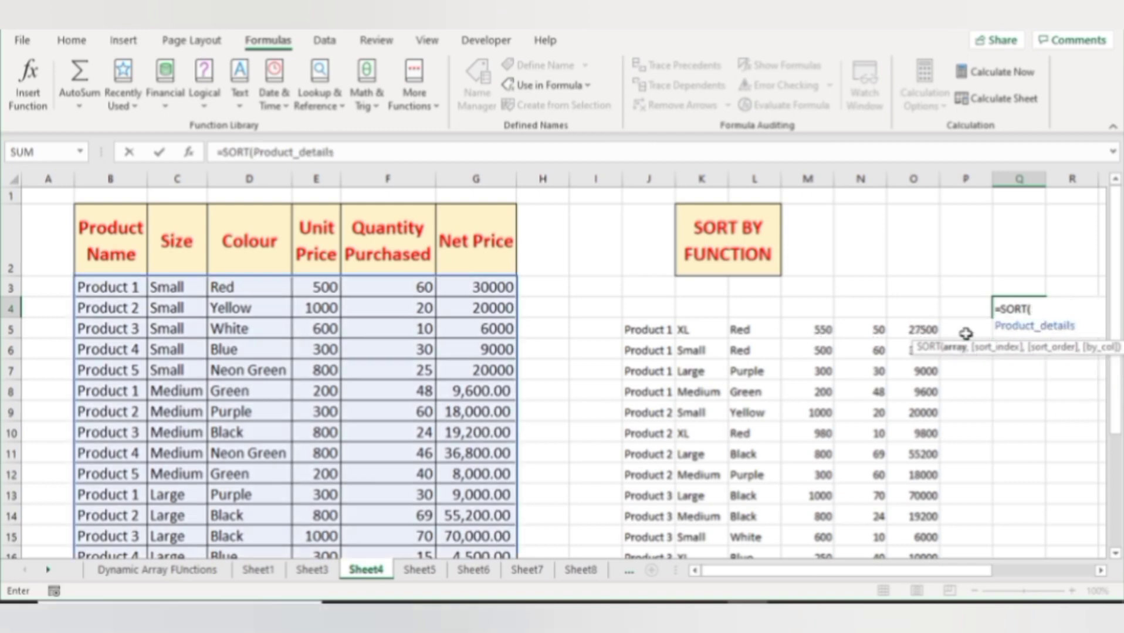
# Step: Set the SORT formula's sort_index to 1 and sort_order to 1 for ascending, and complete it
pyautogui.write(',1')
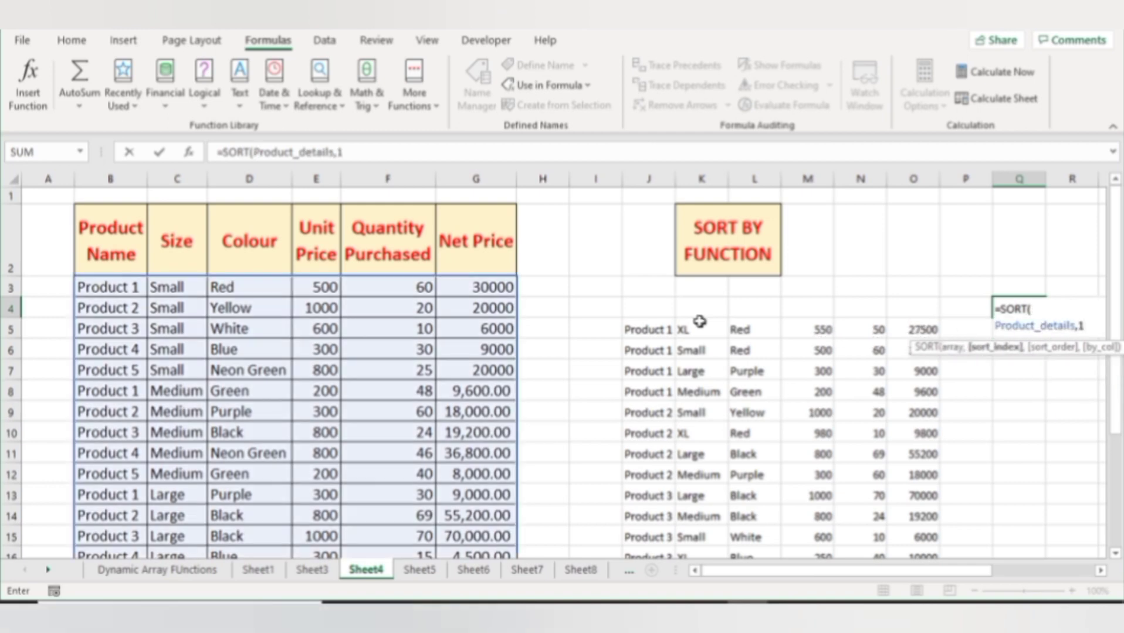
pyautogui.press('Return')
pyautogui.write(',')
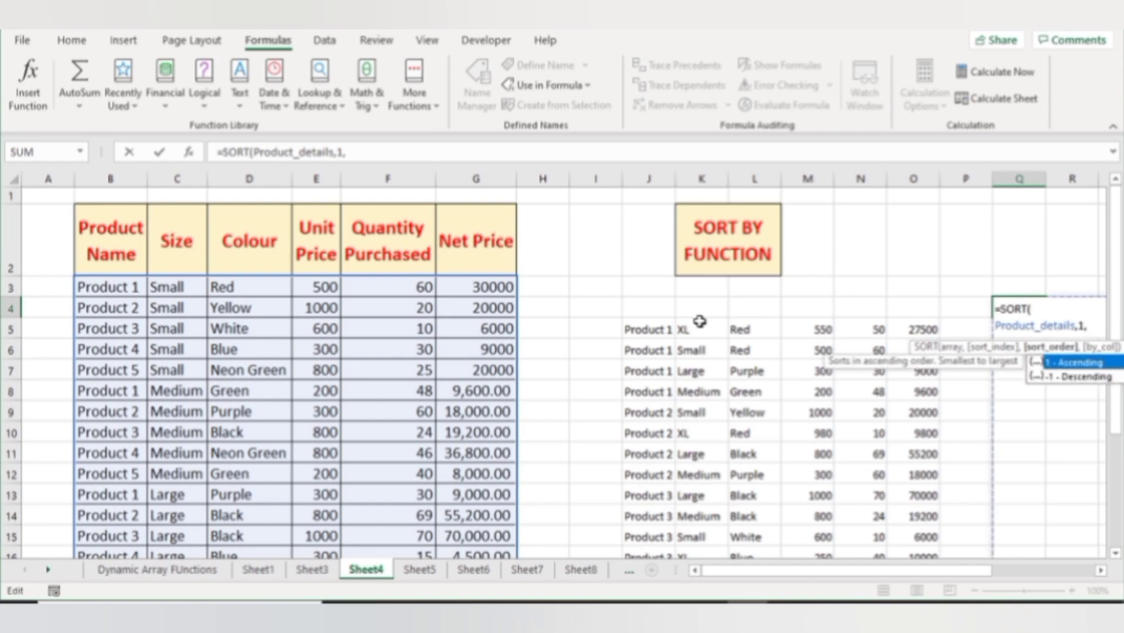
pyautogui.write('1')
pyautogui.press('Return')
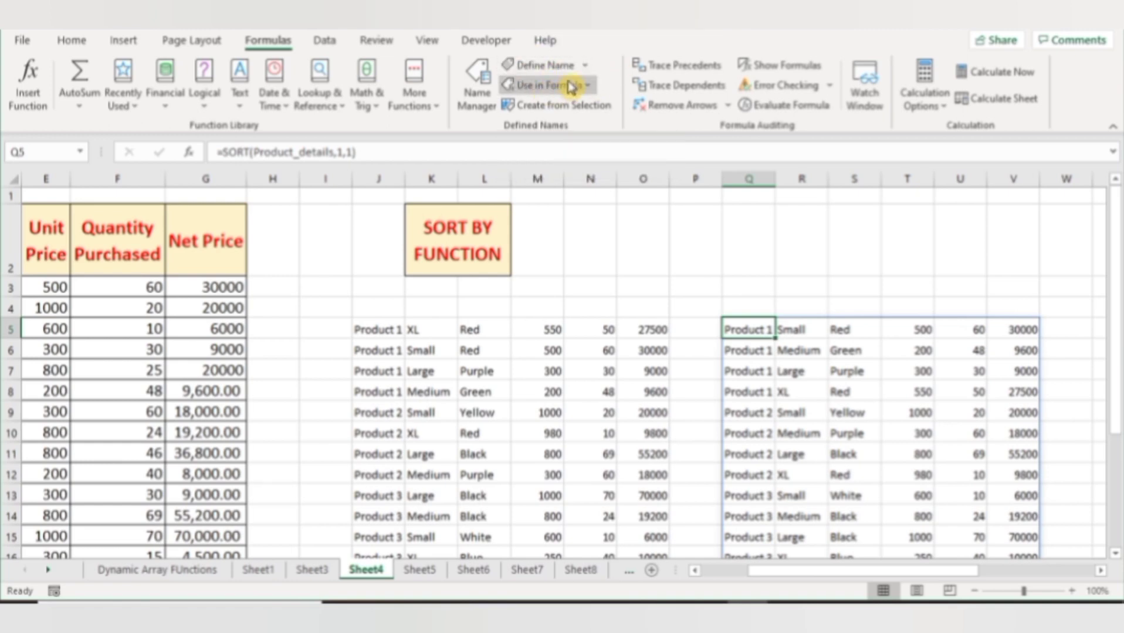
# Step: Review the Product_details entry in the Name Manager and its editable settings without changing them
pyautogui.click(475, 88)
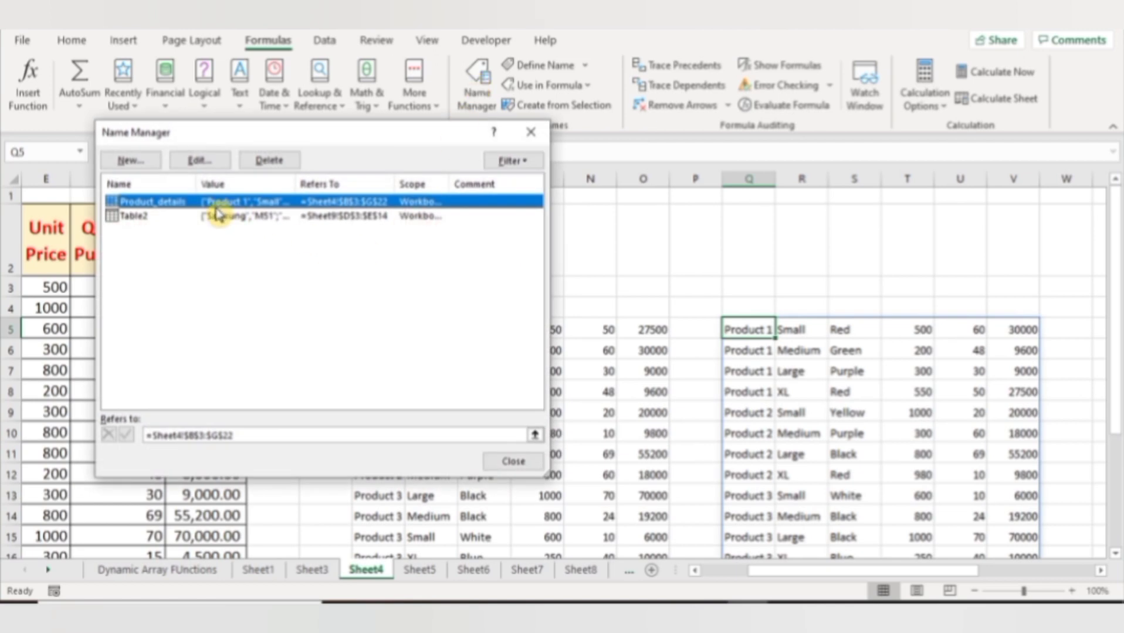
pyautogui.doubleClick(379, 202)
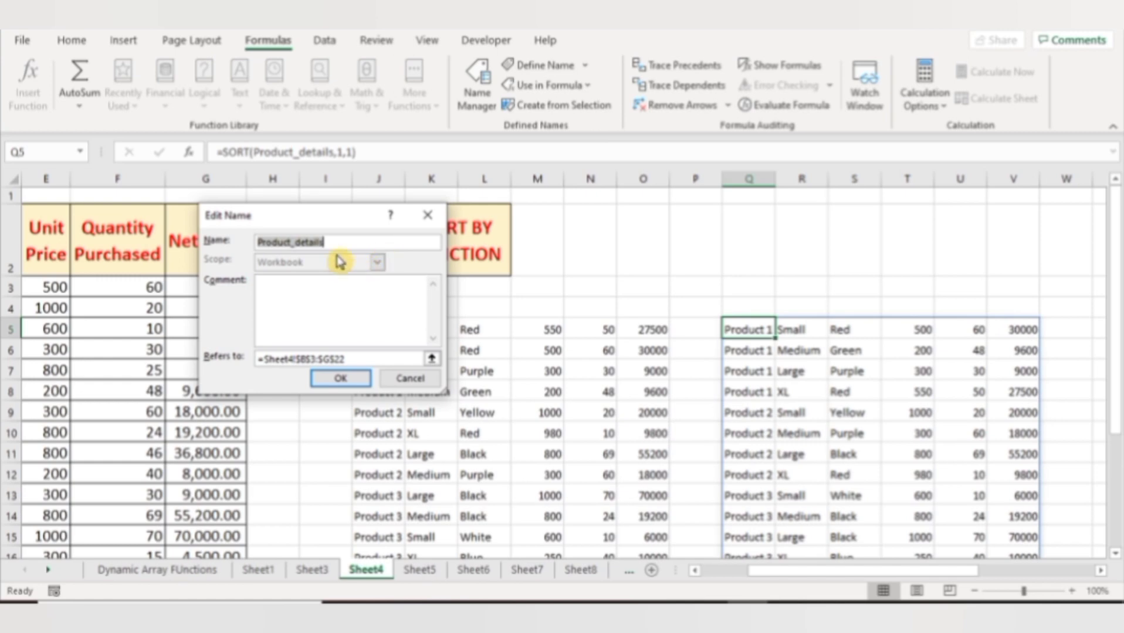
pyautogui.click(340, 378)
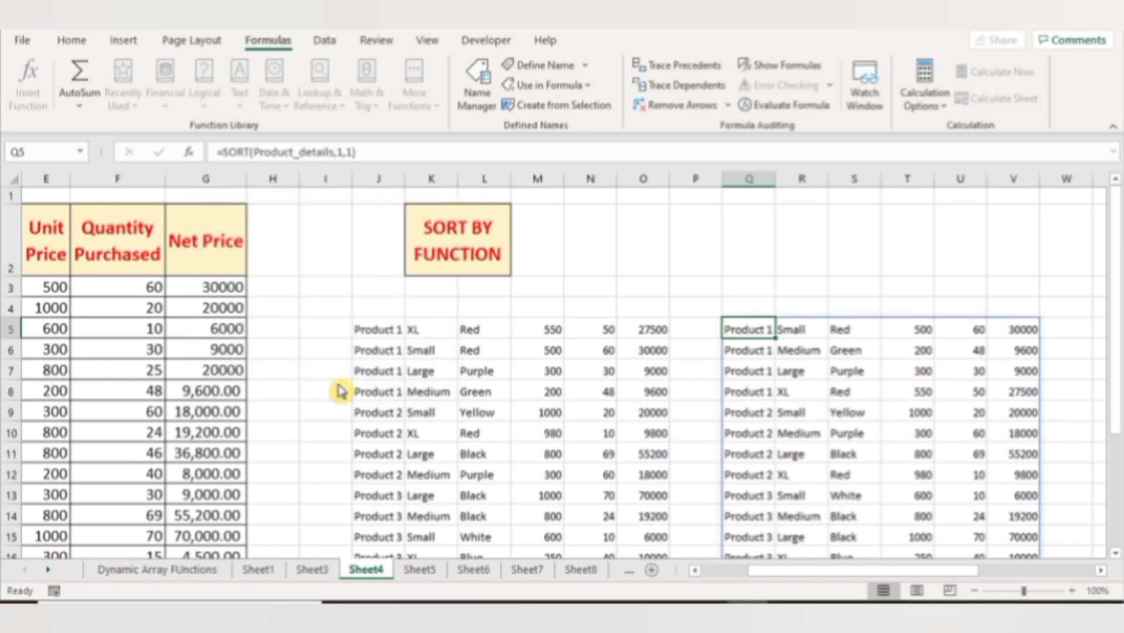
pyautogui.click(512, 462)
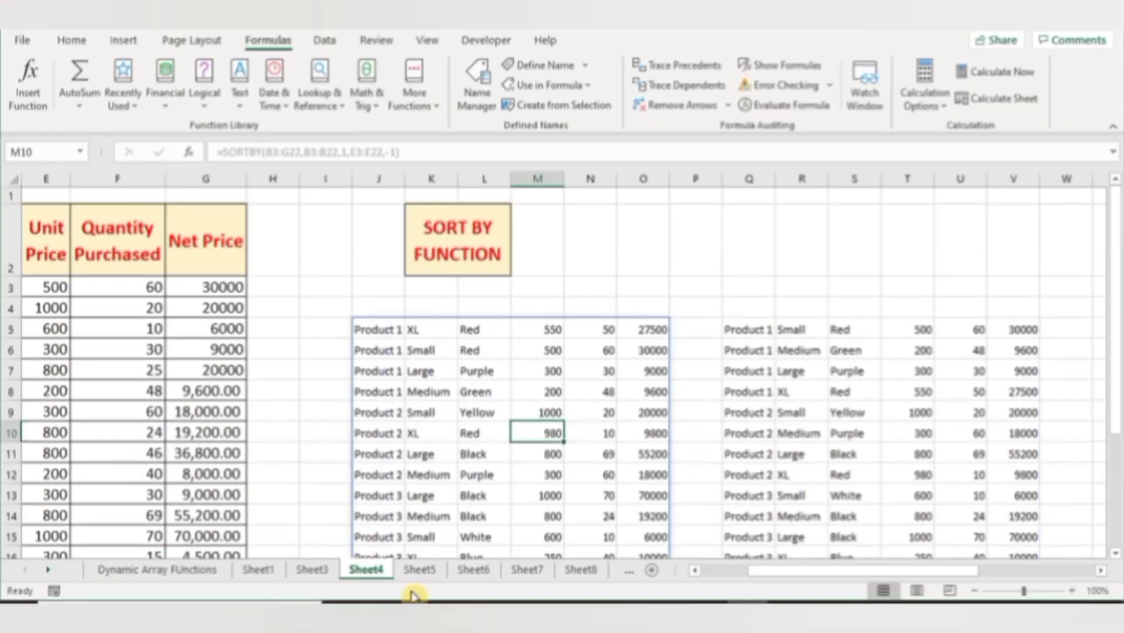
# Step: On Sheet5, enter a SEQUENCE formula in J5 with 4 rows, 5 columns, start 4 and step 2
pyautogui.click(419, 572)
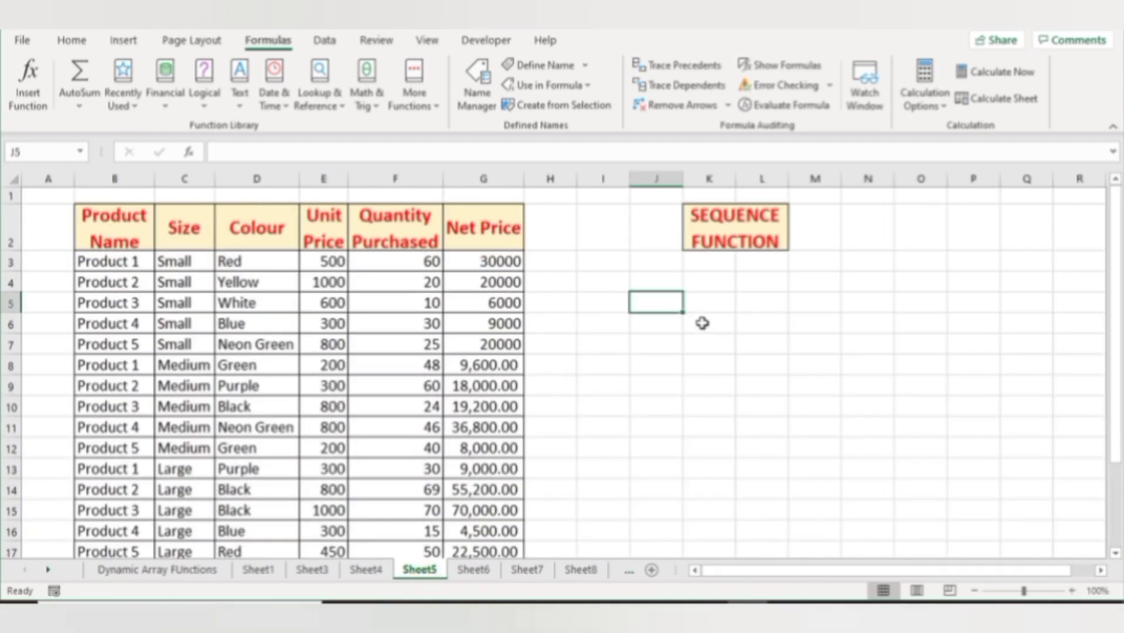
pyautogui.write('=seq')
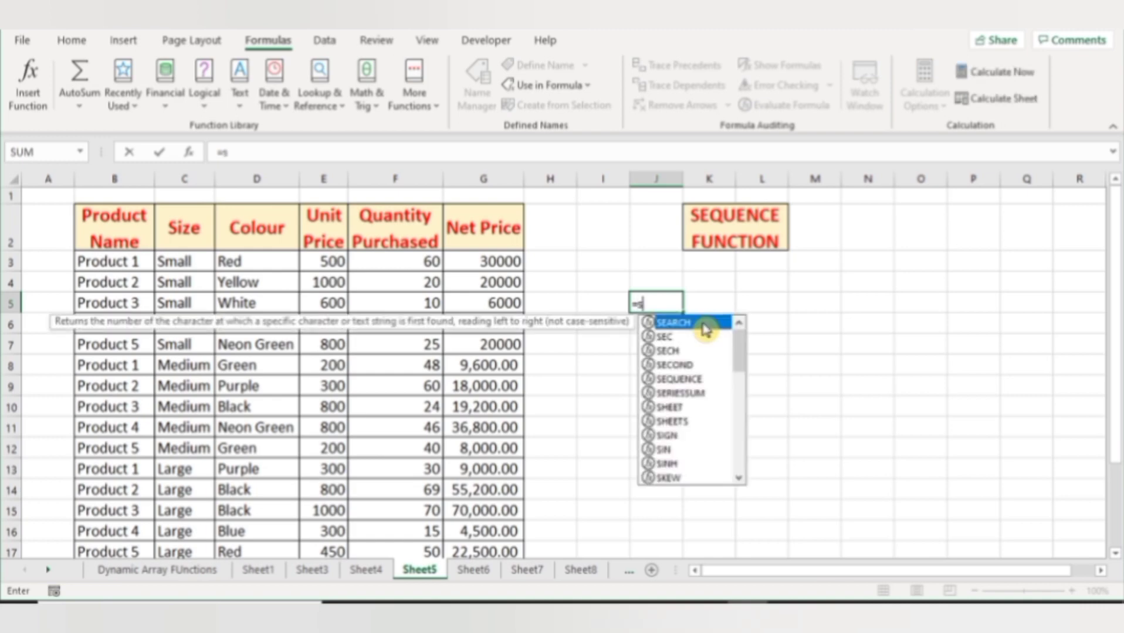
pyautogui.press('Tab')
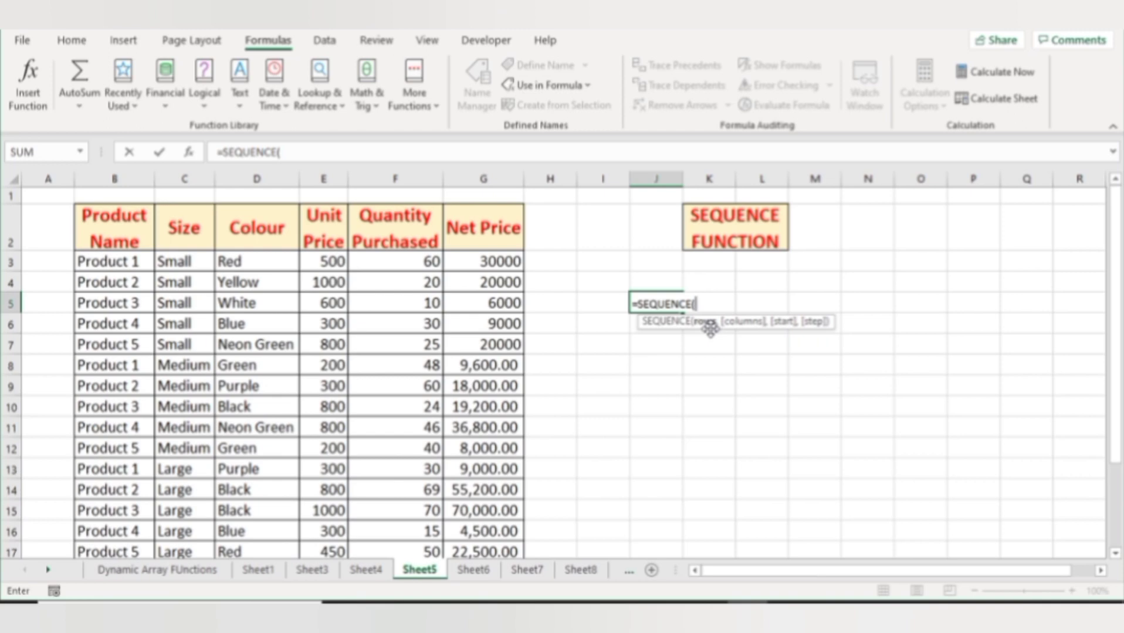
pyautogui.write('4,')
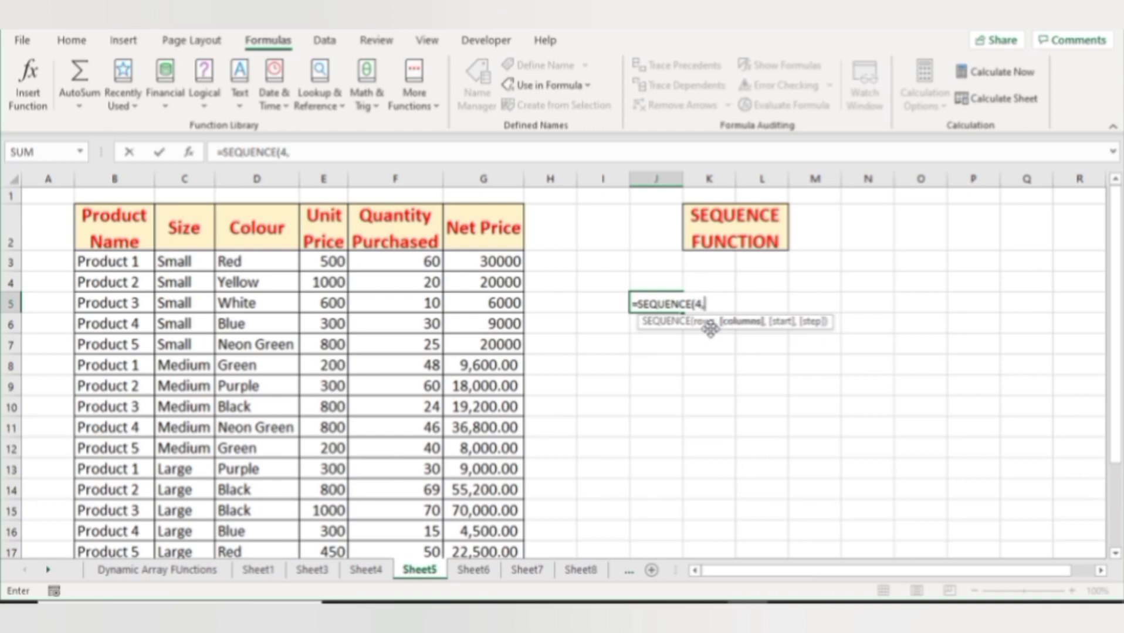
pyautogui.write('5,')
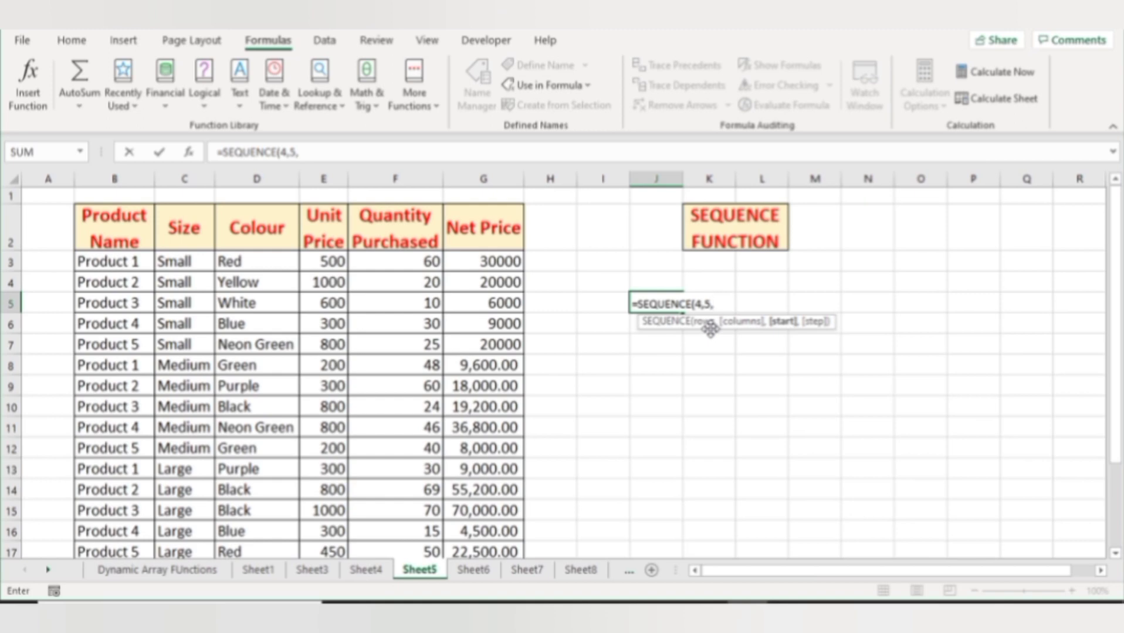
pyautogui.write('4,2')
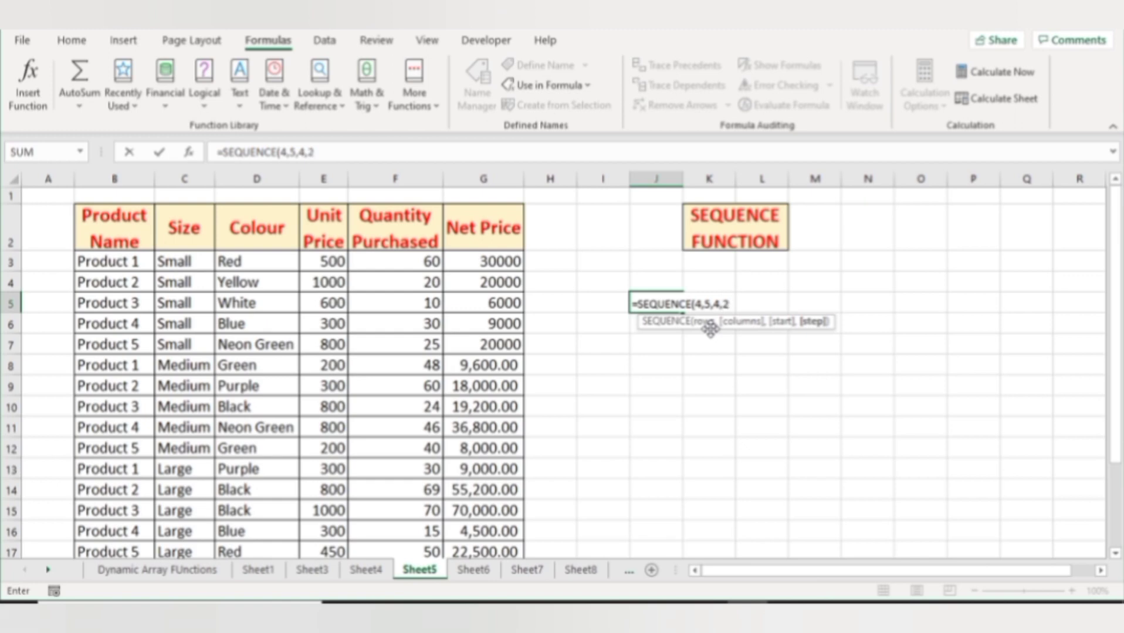
pyautogui.press('Return')
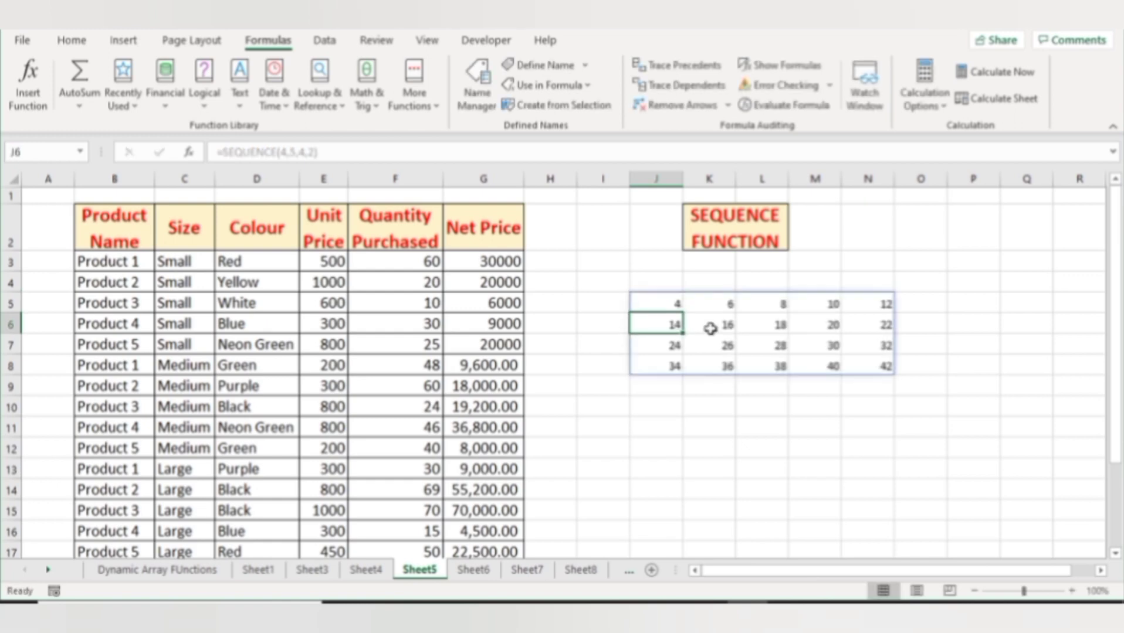
# Step: Examine the cells of the SEQUENCE spill range J5:N8, comparing the formula in J5 with its spilled cells
pyautogui.press('Up')
pyautogui.press('Down')
pyautogui.press('Down')
pyautogui.press('Down')
pyautogui.press('Up')
pyautogui.press('Up')
pyautogui.press('Up')
pyautogui.press('Right')
pyautogui.press('Right')
pyautogui.press('Right')
pyautogui.press('Right')
pyautogui.press('Right')
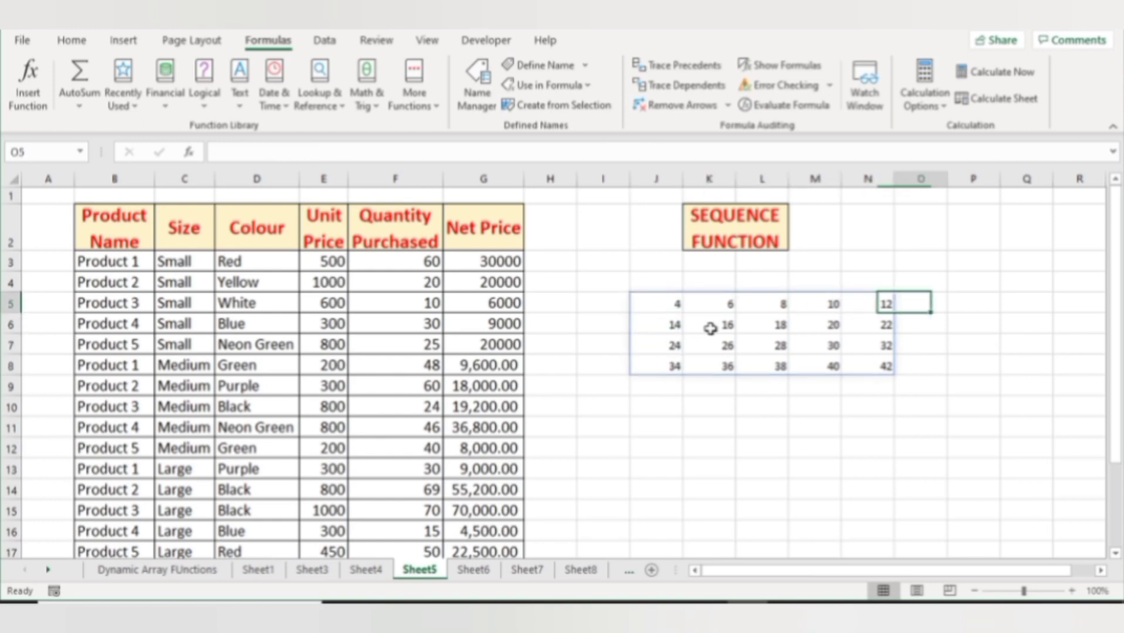
pyautogui.press('Left')
pyautogui.press('Left')
pyautogui.press('Left')
pyautogui.press('Left')
pyautogui.press('Left')
pyautogui.press('Right')
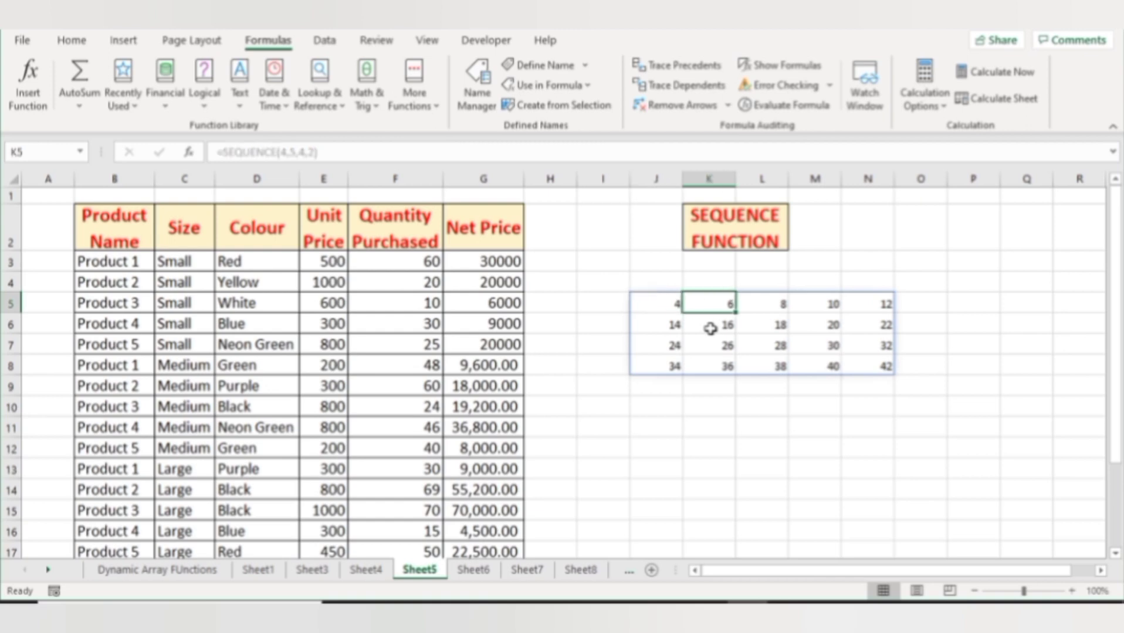
pyautogui.press('Right')
pyautogui.press('Right')
pyautogui.press('Right')
pyautogui.press('Right')
pyautogui.press('Down')
pyautogui.press('Down')
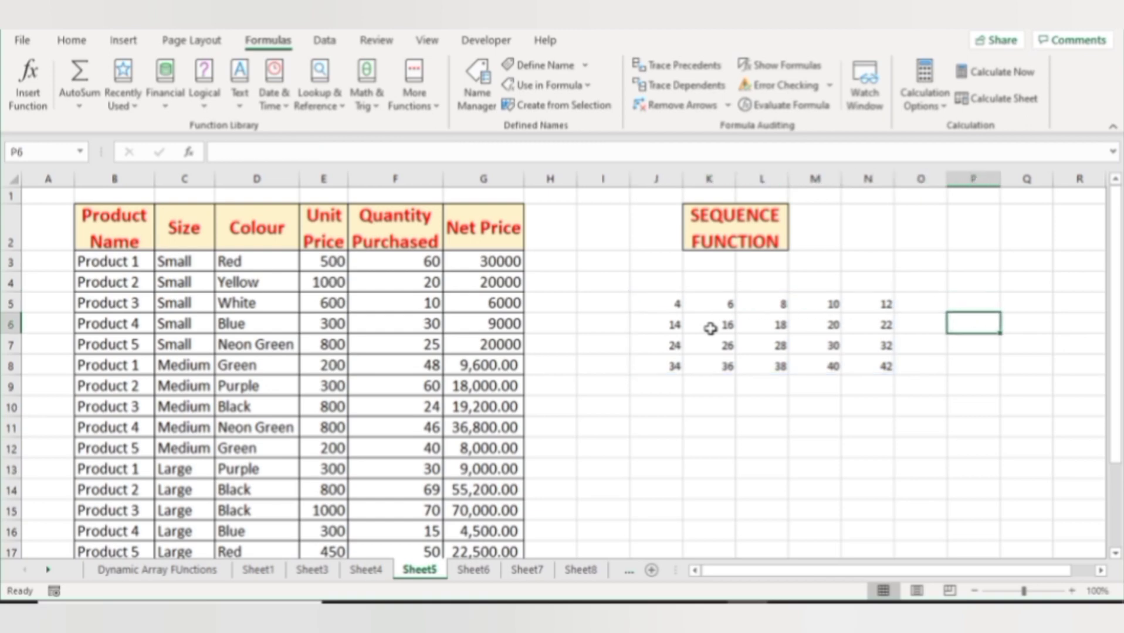
pyautogui.press('Left')
pyautogui.press('Left')
pyautogui.press('Left')
pyautogui.press('Left')
pyautogui.press('Left')
pyautogui.press('Up')
pyautogui.press('Up')
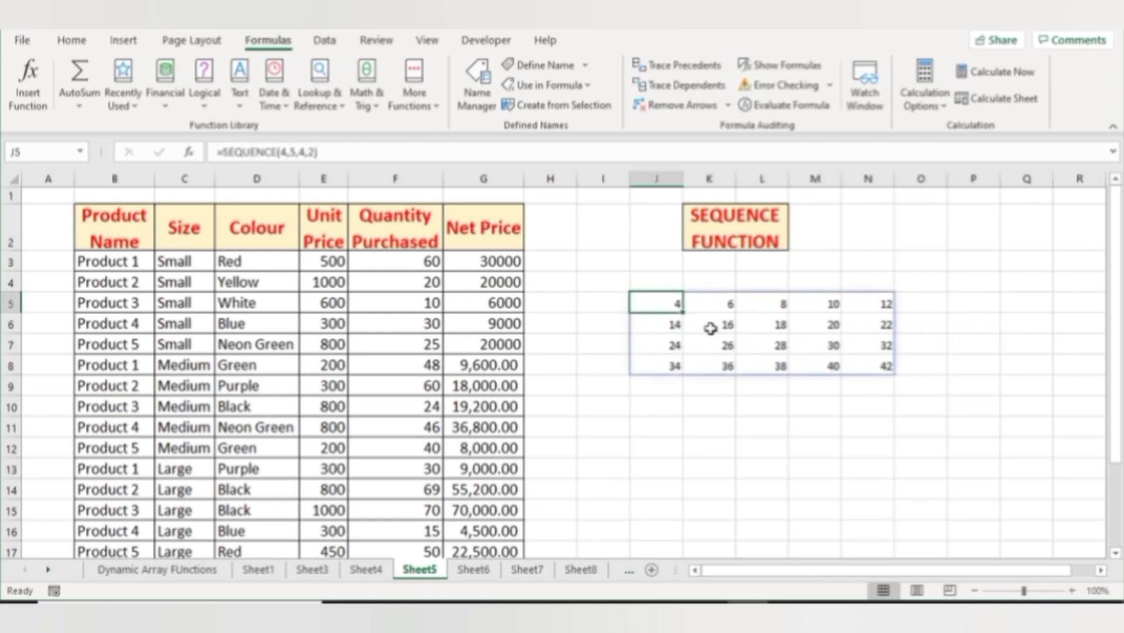
pyautogui.press('Down')
pyautogui.press('Down')
pyautogui.press('Down')
pyautogui.press('Up')
pyautogui.press('Up')
pyautogui.press('Up')
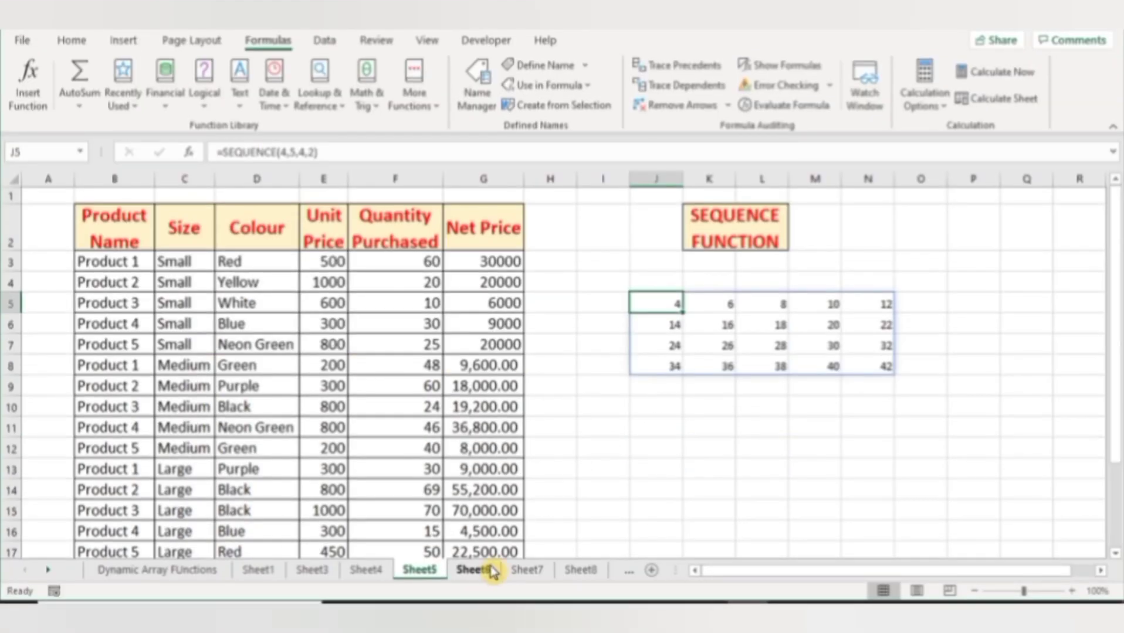
# Step: Open Sheet6 and examine the contents of the existing number block in J5:N8 under the RANDARRAY heading
pyautogui.click(486, 572)
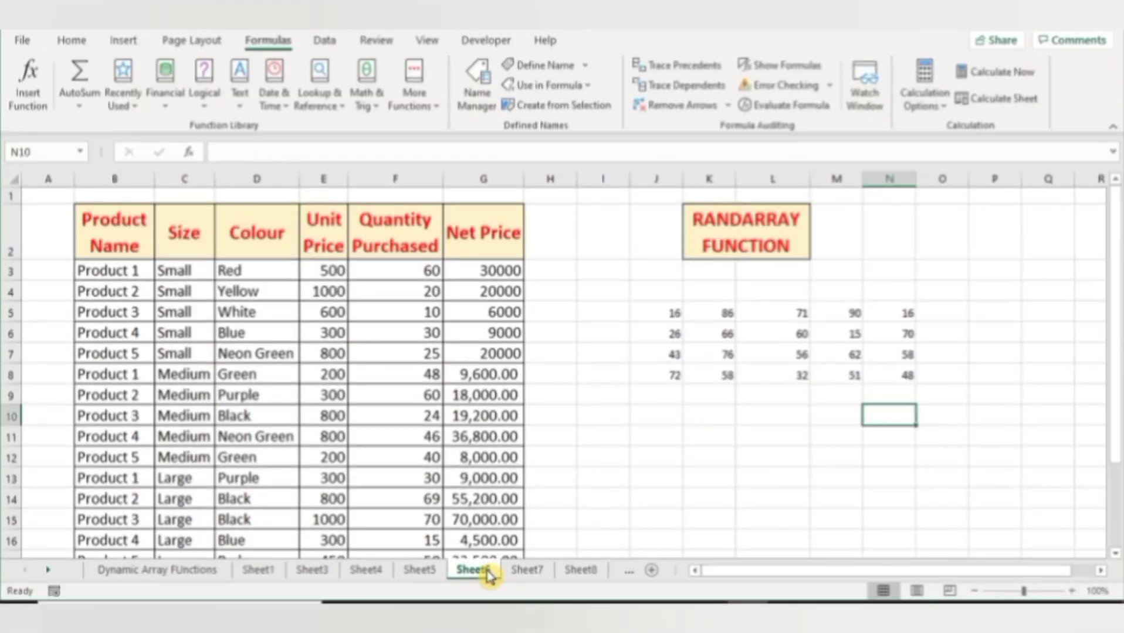
pyautogui.press('Up')
pyautogui.press('Up')
pyautogui.press('Up')
pyautogui.press('Left')
pyautogui.press('Left')
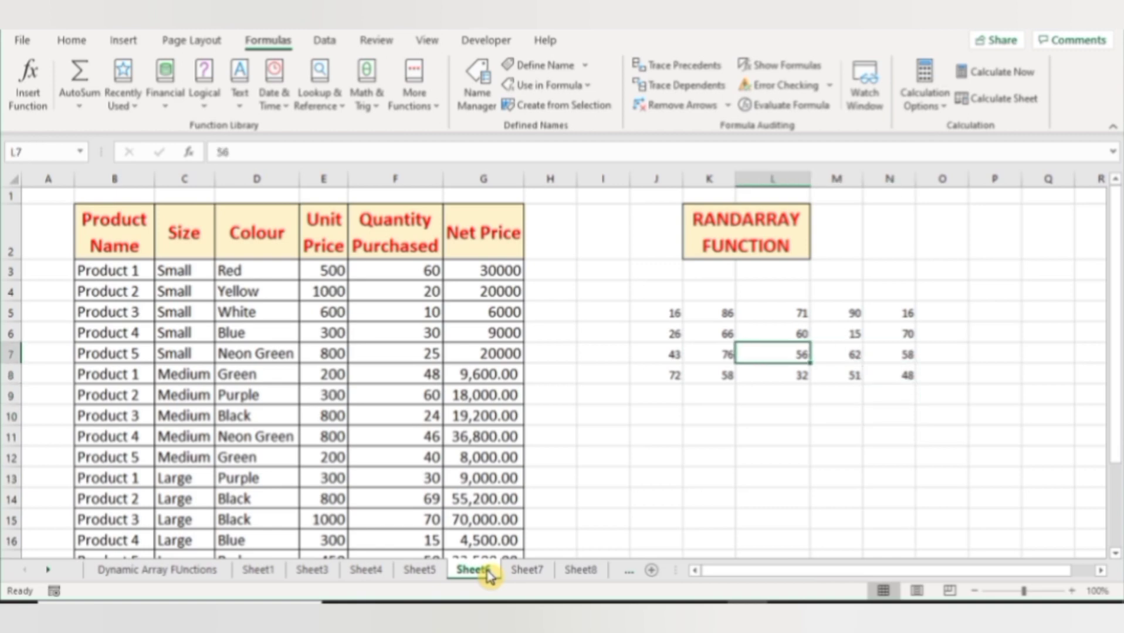
pyautogui.press('Left')
pyautogui.press('Up')
pyautogui.press('Left')
pyautogui.press('Up')
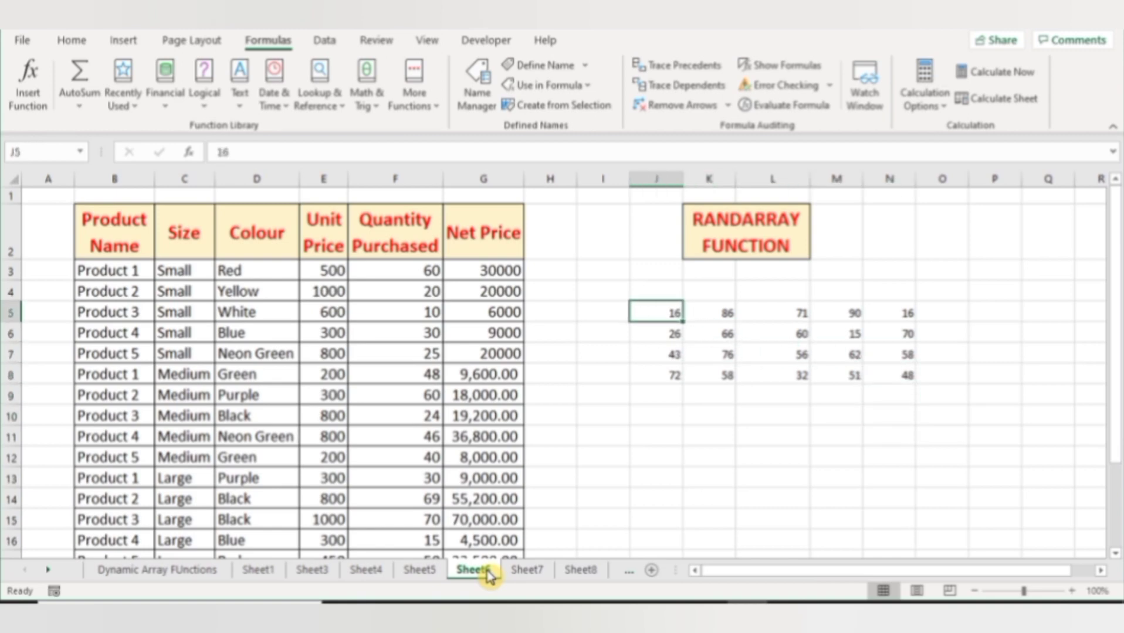
# Step: Enter a RANDARRAY formula in J11 with 4 rows, 6 columns, min 10, max 100 and integer set to 1
pyautogui.press('Down')
pyautogui.press('Down')
pyautogui.press('Down')
pyautogui.press('Down')
pyautogui.press('Down')
pyautogui.press('Down')
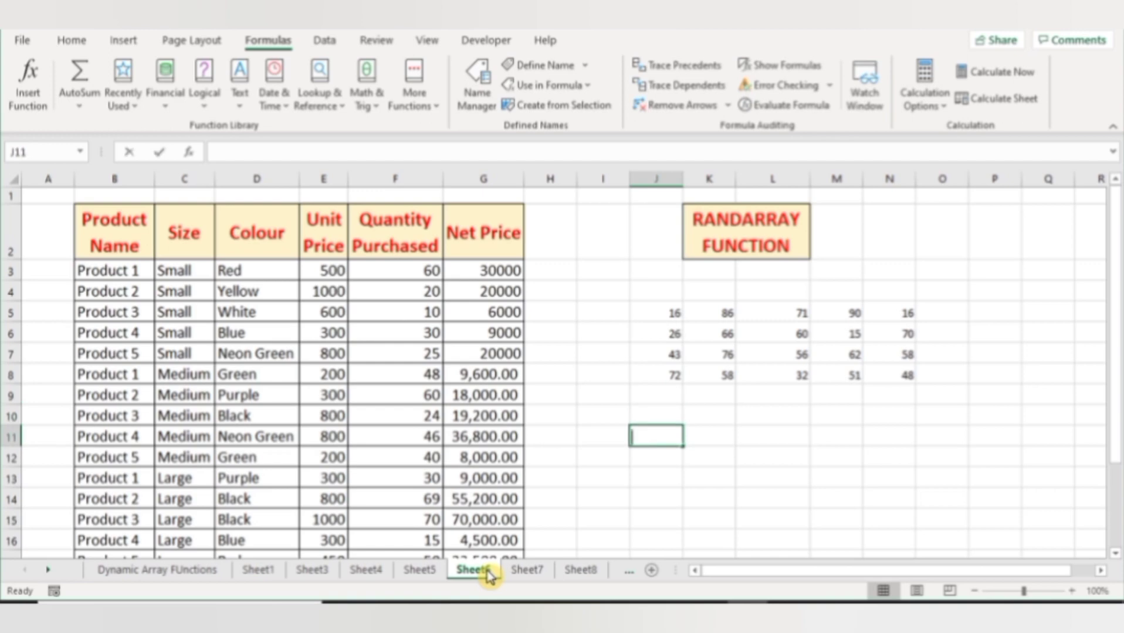
pyautogui.write('=randarray')
pyautogui.press('Tab')
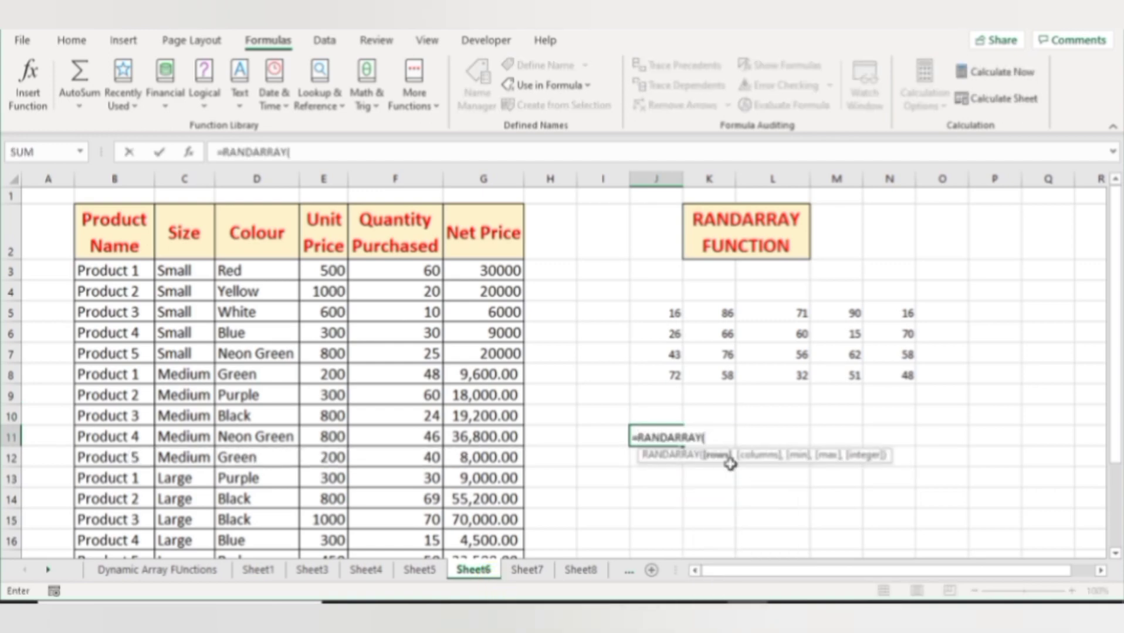
pyautogui.write('4,6,')
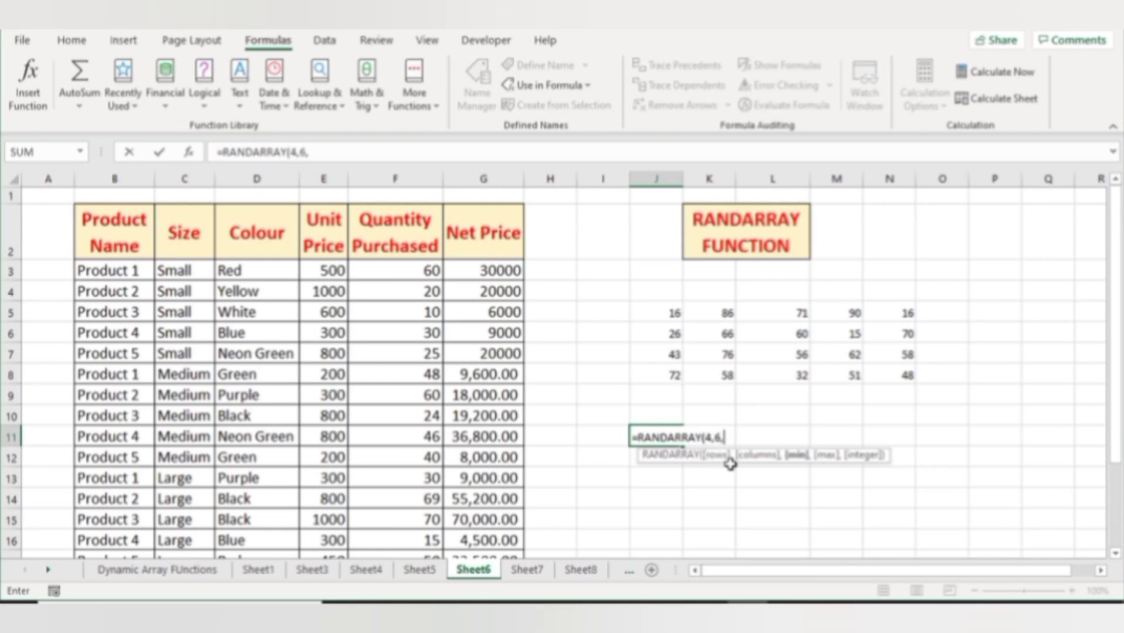
pyautogui.write('10,100')
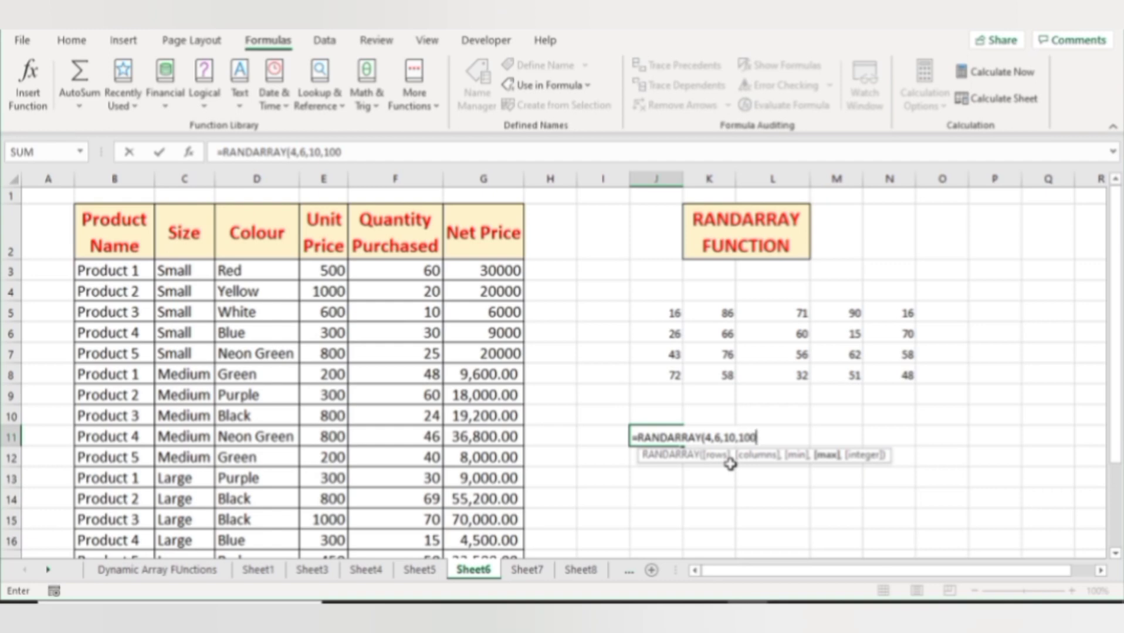
pyautogui.write(',')
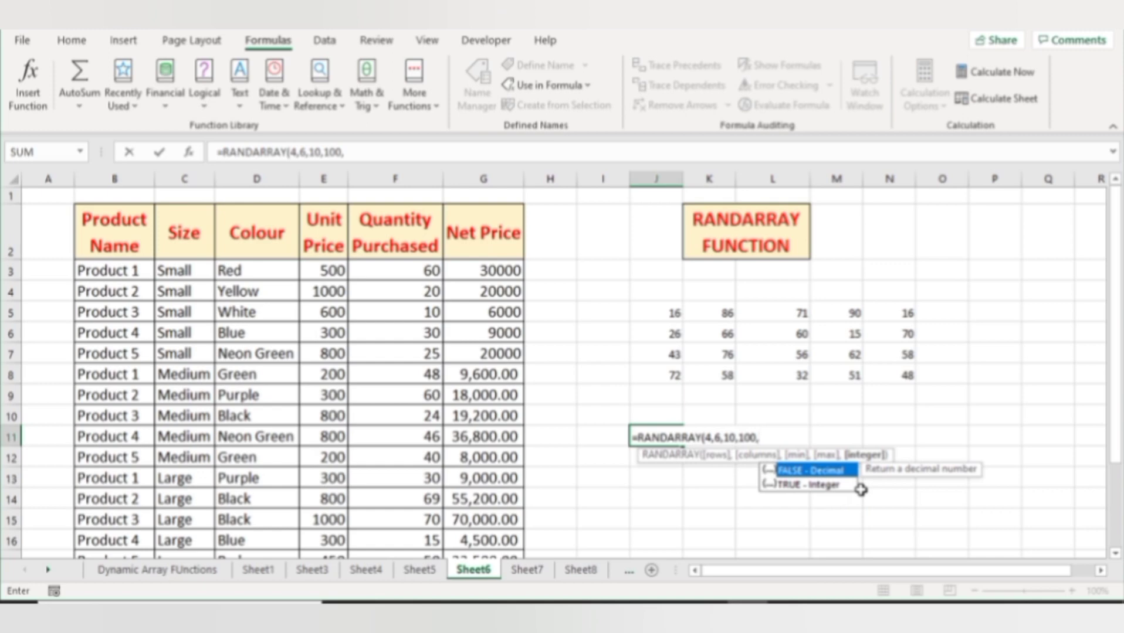
pyautogui.write('1')
pyautogui.press('Return')
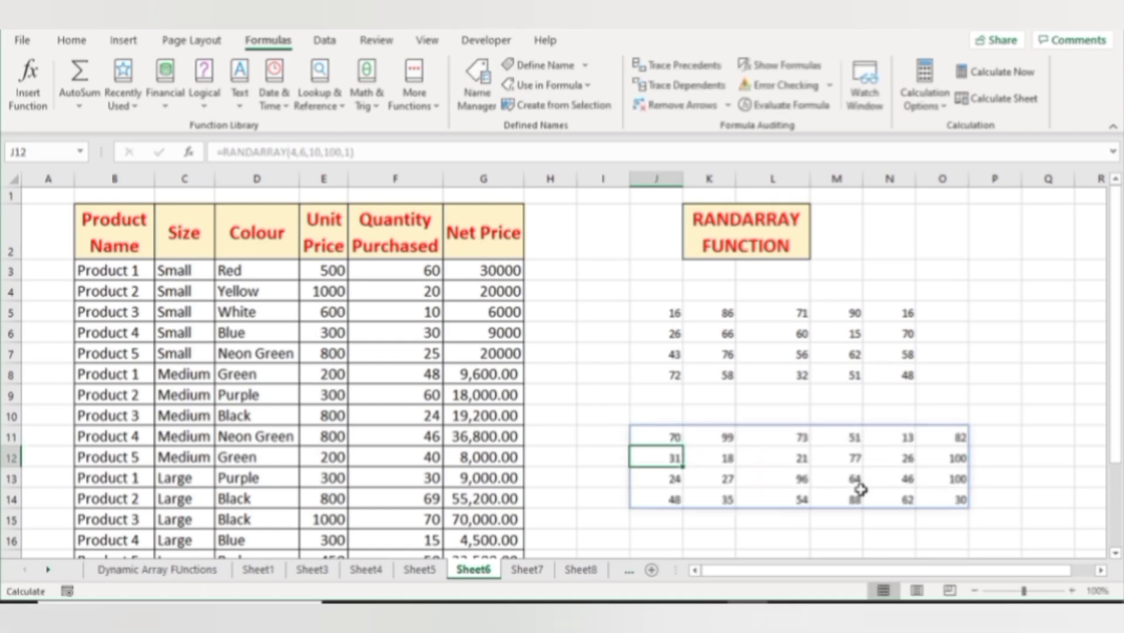
# Step: Examine the RANDARRAY spill range in J11:O14, checking the formula across its rows and columns
pyautogui.press('Up')
pyautogui.press('Down')
pyautogui.press('Down')
pyautogui.press('Down')
pyautogui.press('Up')
pyautogui.press('Up')
pyautogui.press('Up')
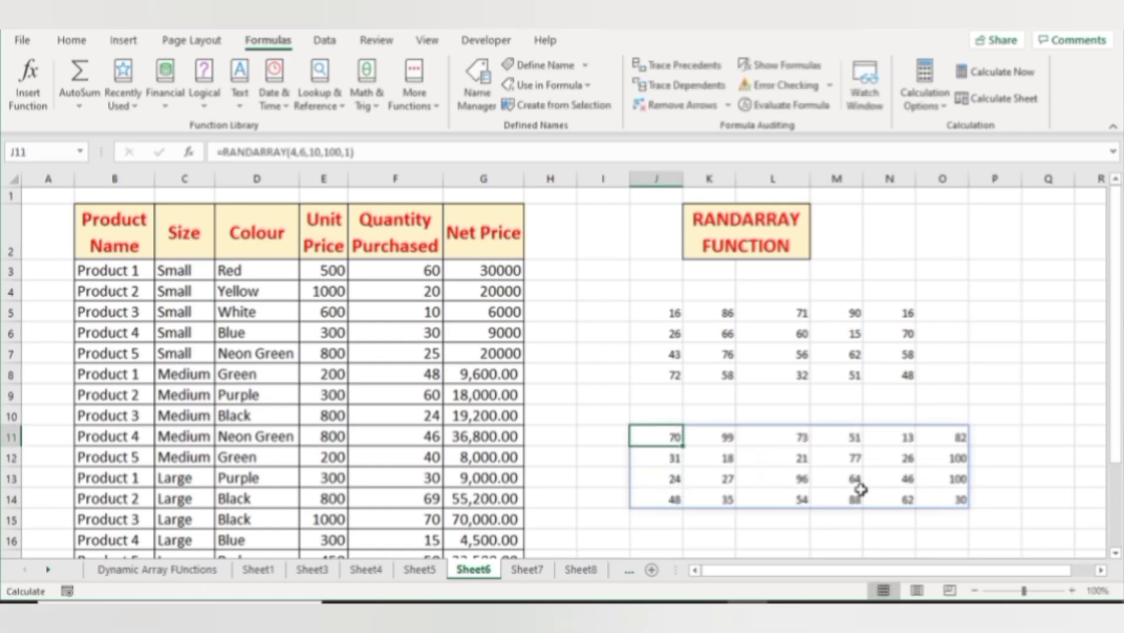
pyautogui.press('Right')
pyautogui.press('Right')
pyautogui.press('Right')
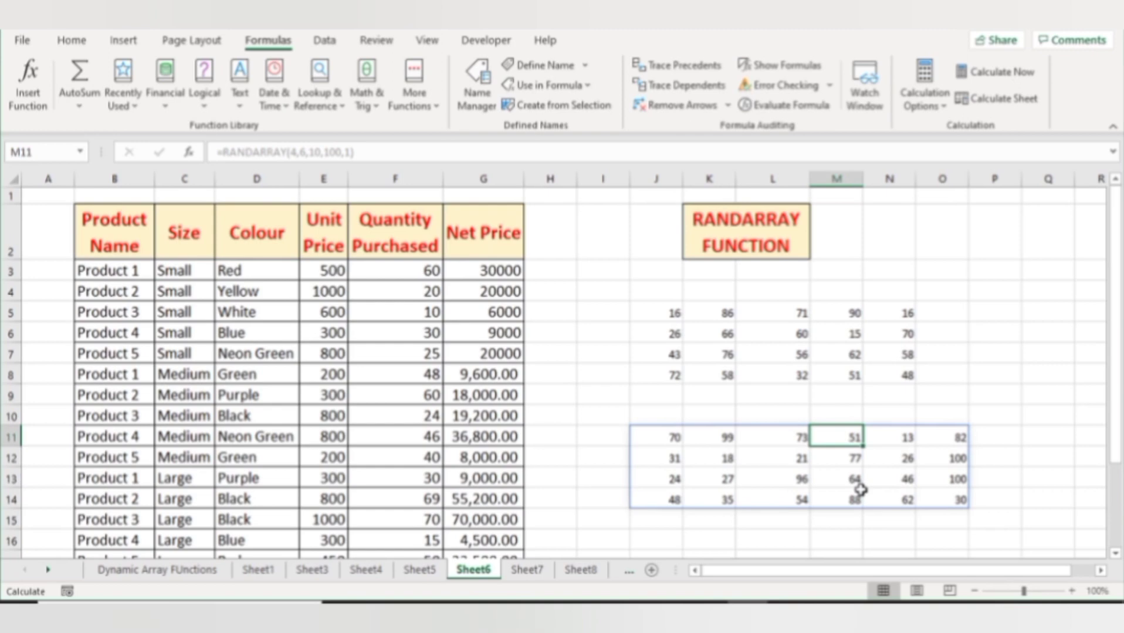
pyautogui.press('Left')
pyautogui.press('Left')
pyautogui.press('Left')
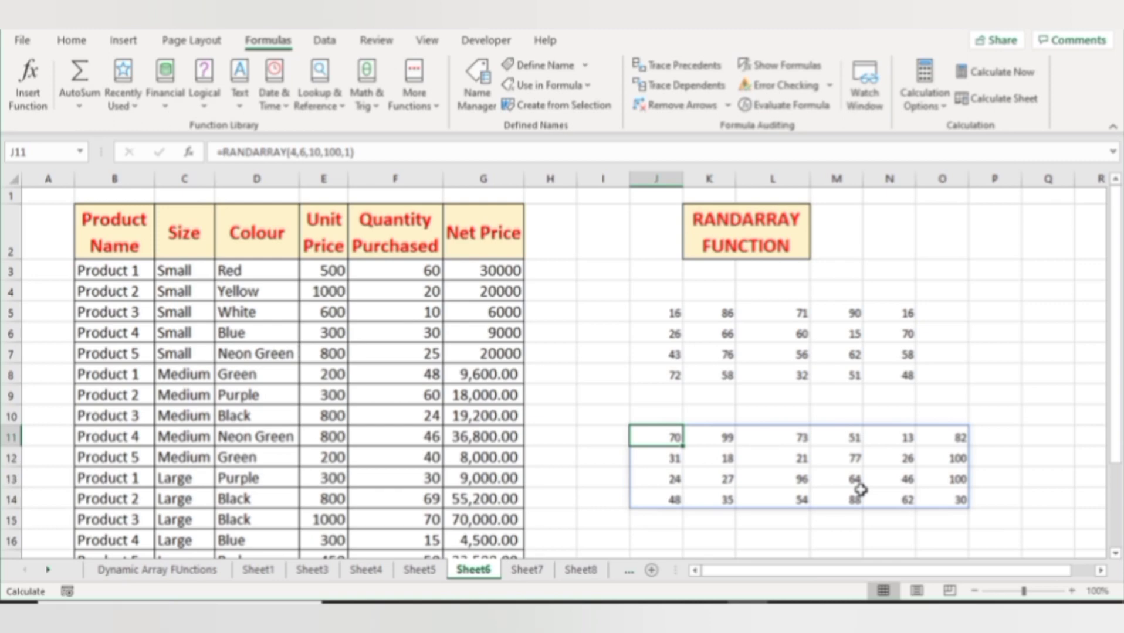
# Step: Recalculate the random numbers by re-entering the RANDARRAY formula in J11
pyautogui.press('F2')
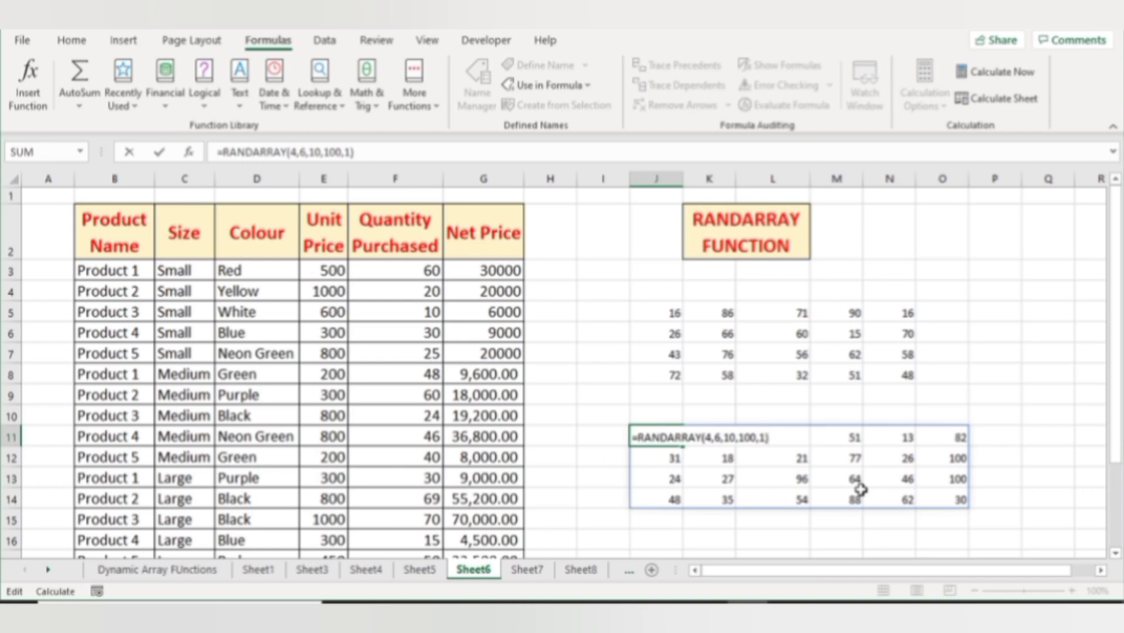
pyautogui.press('Return')
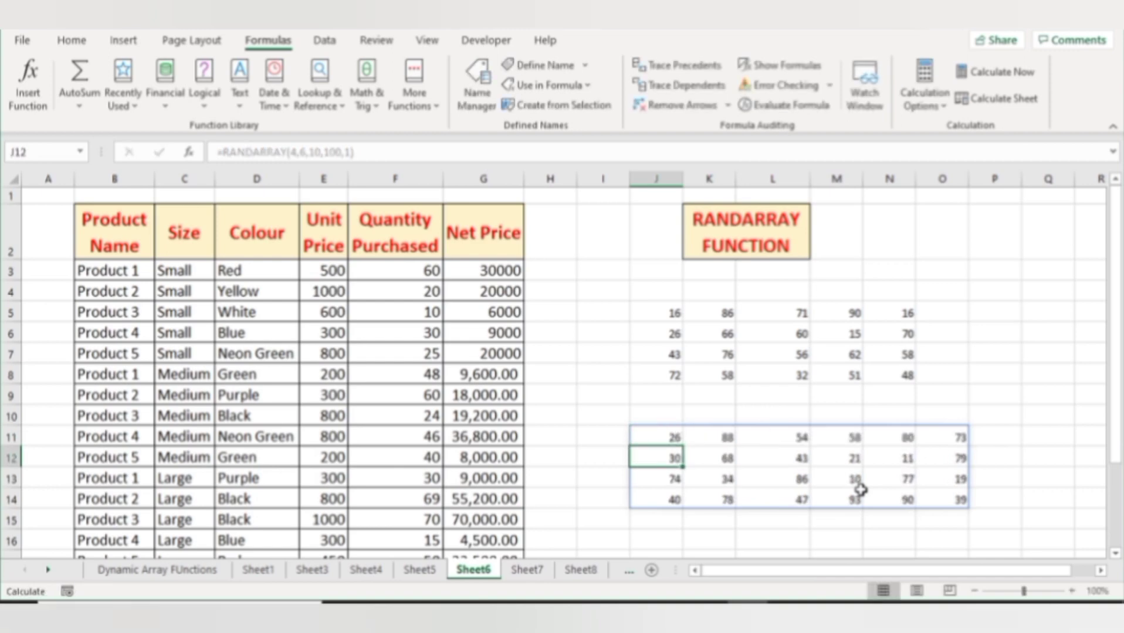
pyautogui.press('Up')
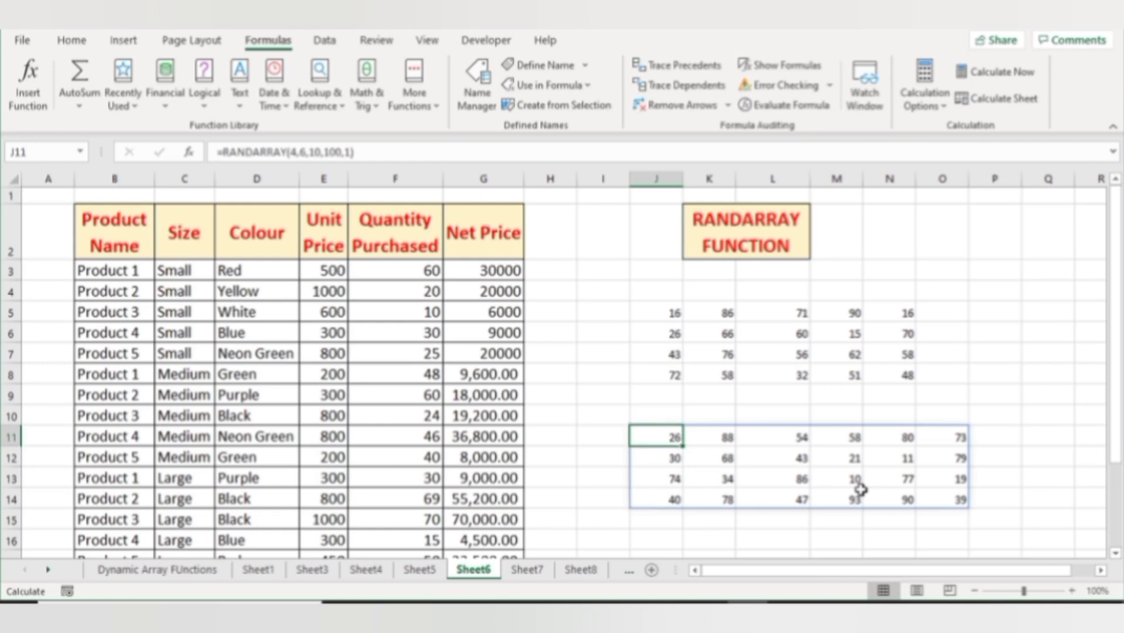
# Step: Copy the RANDARRAY results in J11:O14 and paste them over themselves as values only
pyautogui.hotkey('ctrl', 'shift', 'Down')
pyautogui.hotkey('ctrl', 'shift', 'Right')
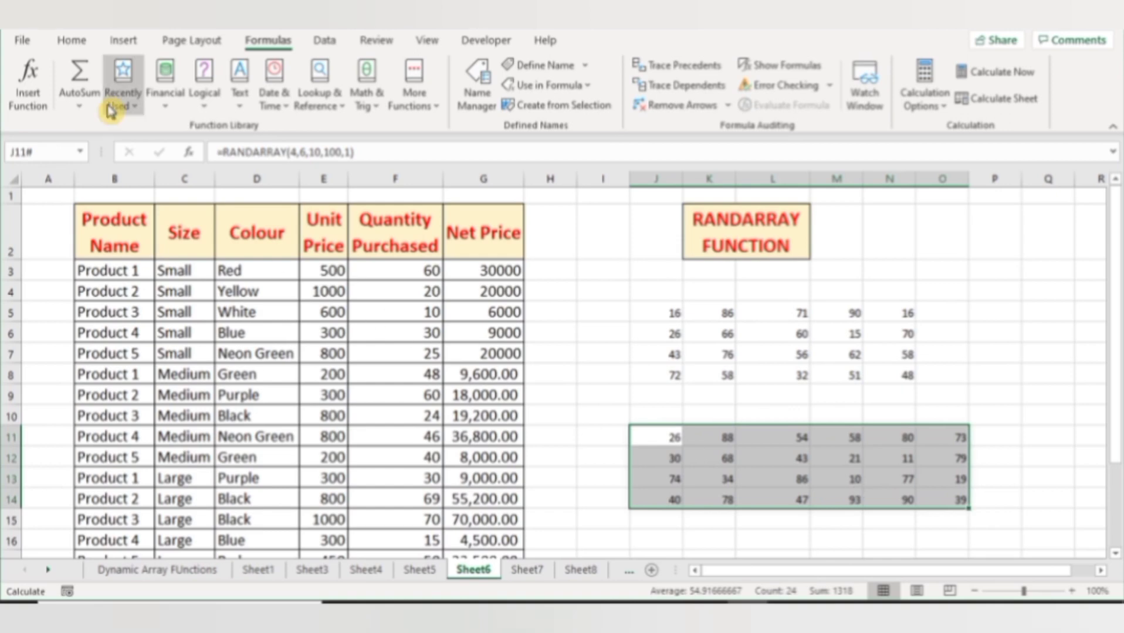
pyautogui.click(68, 41)
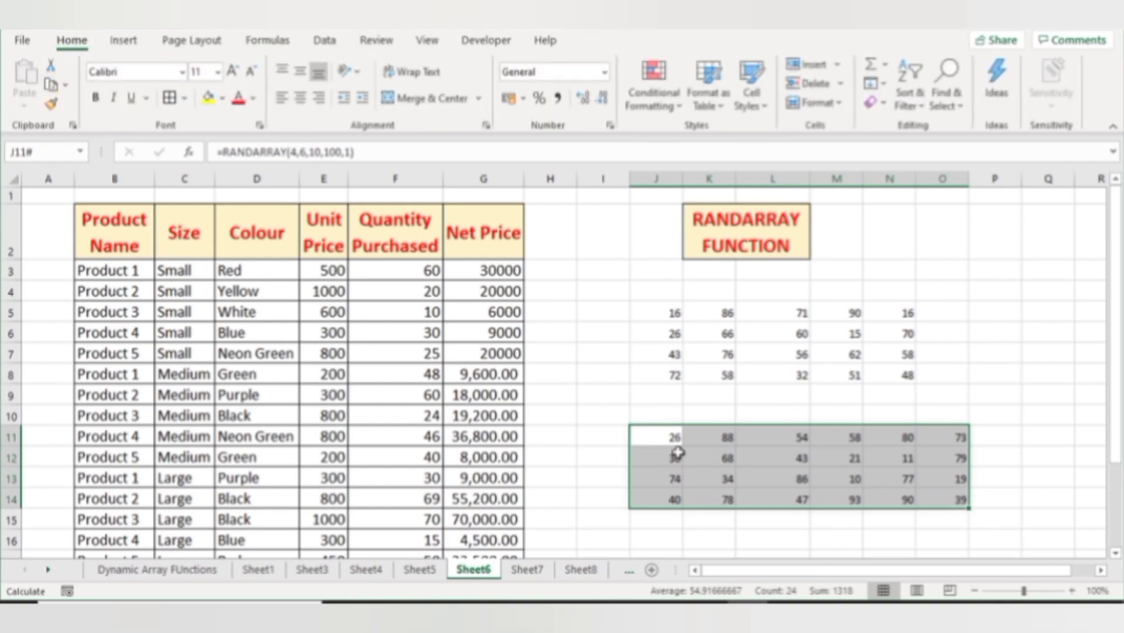
pyautogui.hotkey('ctrl', 'c')
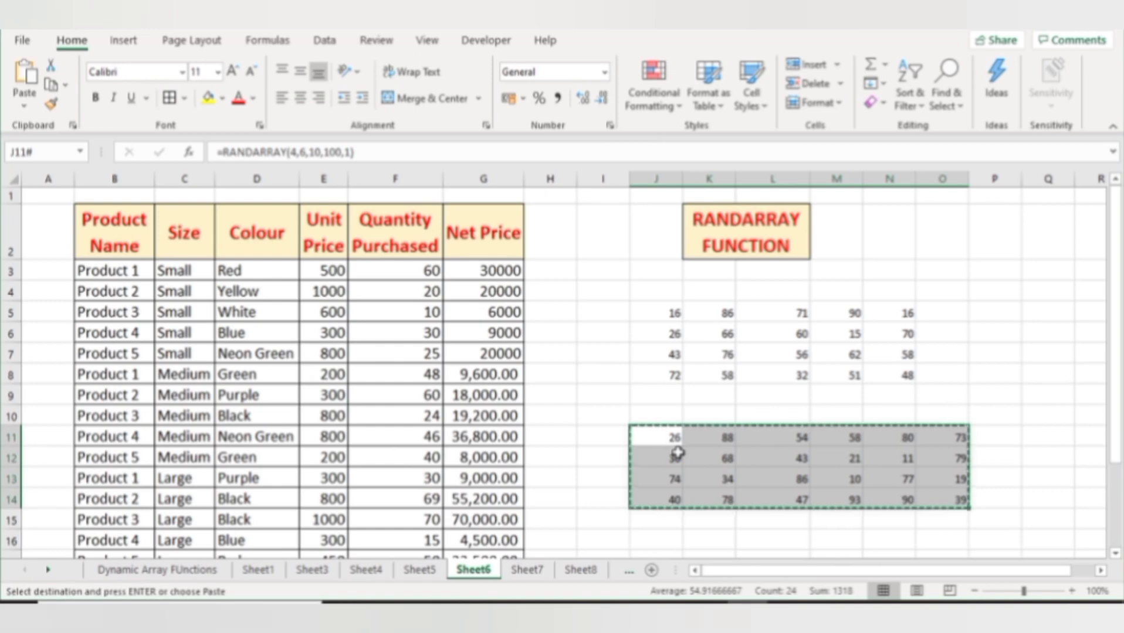
pyautogui.click(15, 107)
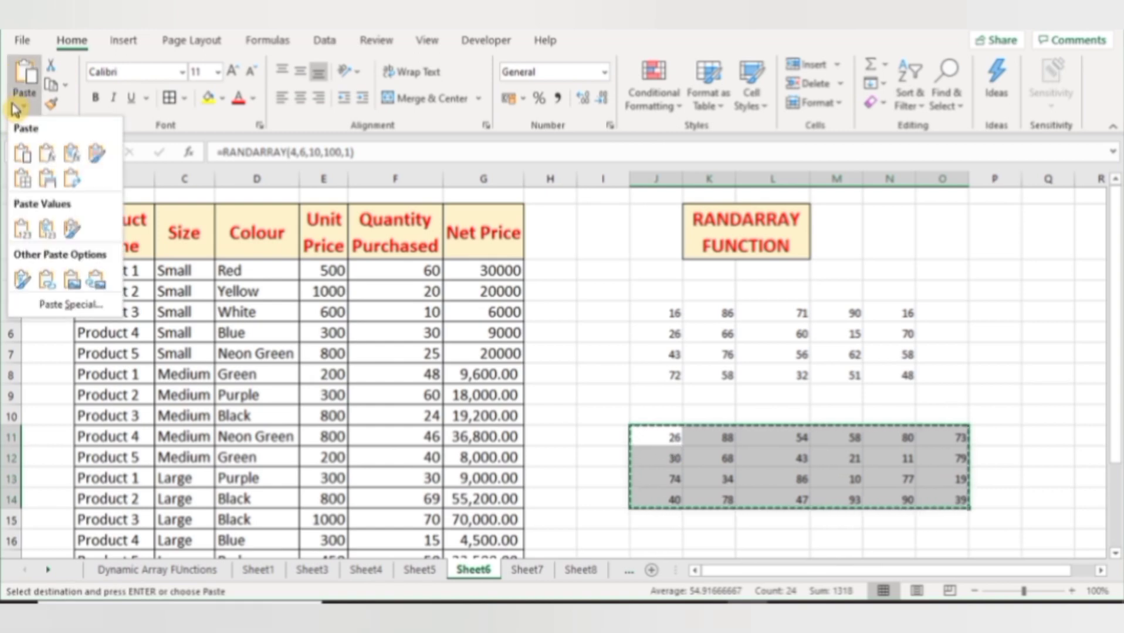
pyautogui.click(84, 315)
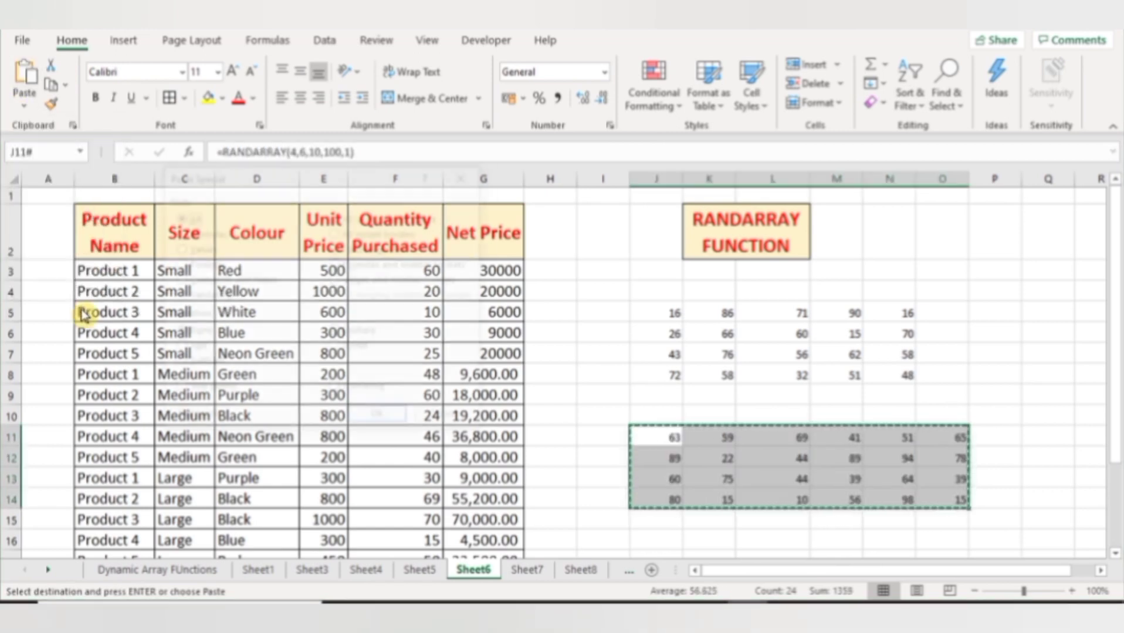
pyautogui.click(185, 253)
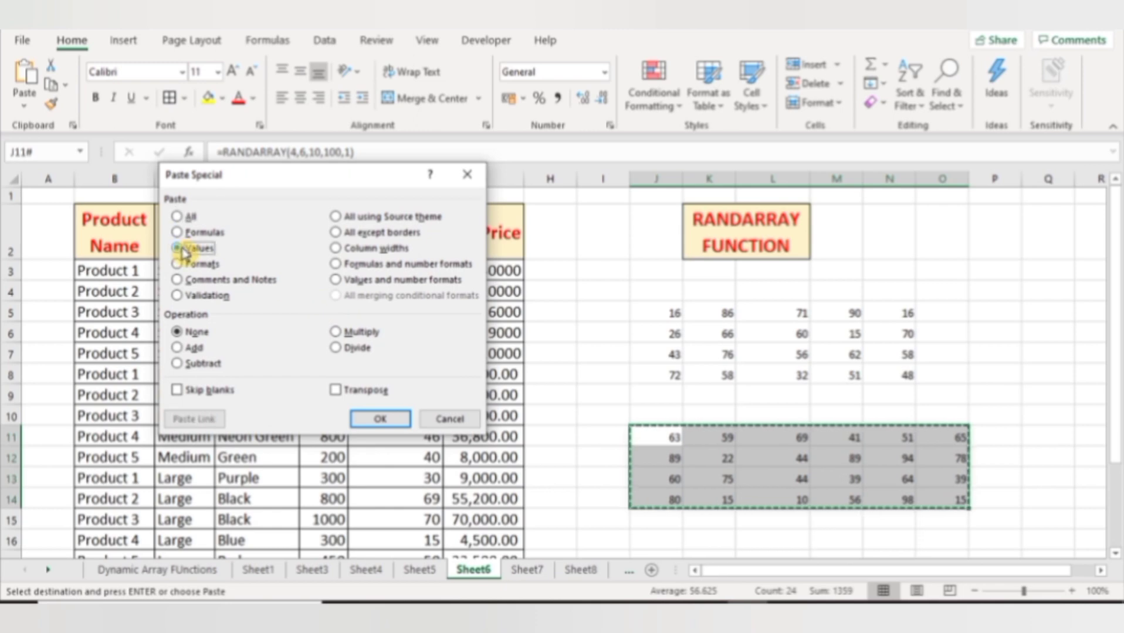
pyautogui.click(383, 424)
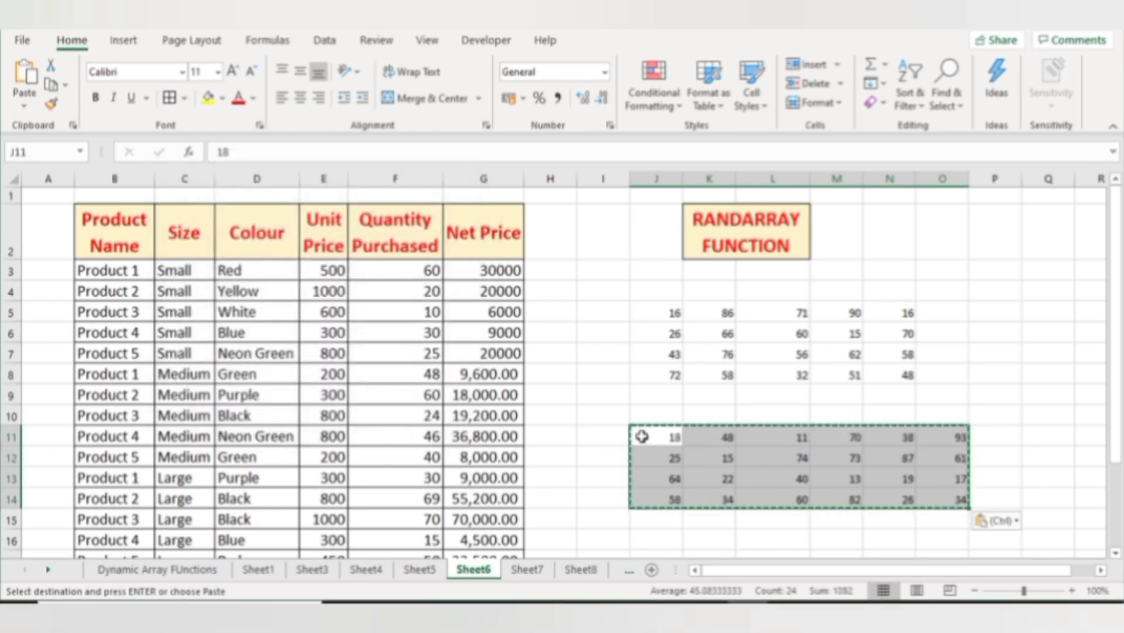
# Step: Check the cells in J11:O14 to see whether they hold static values or a formula
pyautogui.click(652, 439)
pyautogui.press('Down')
pyautogui.press('Down')
pyautogui.press('Up')
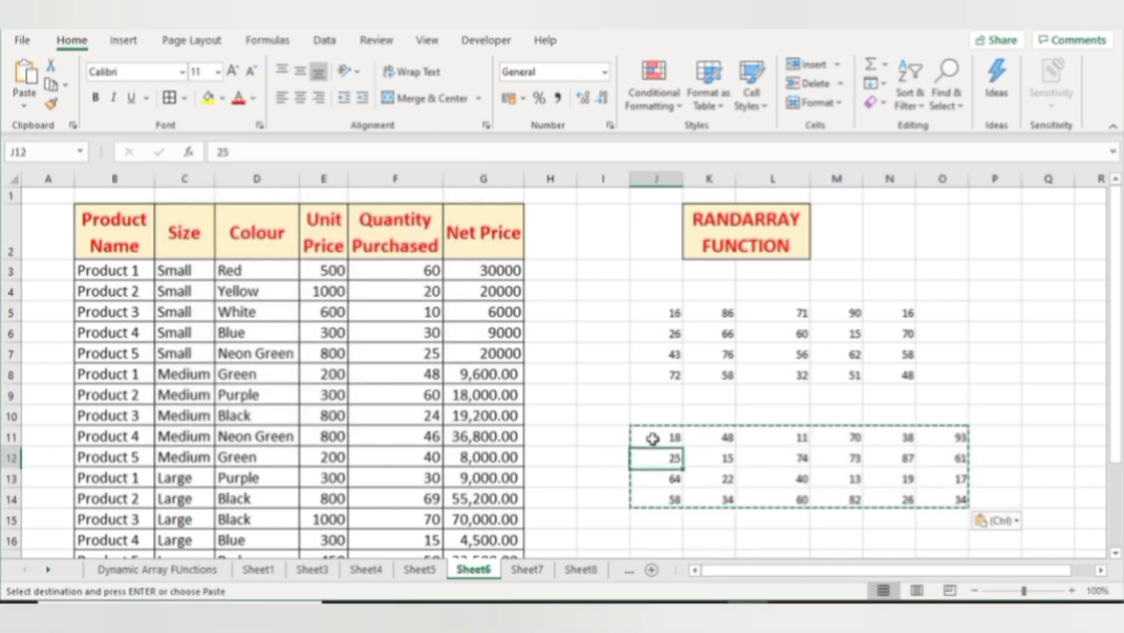
pyautogui.press('Up')
pyautogui.press('Up')
pyautogui.press('Right')
pyautogui.press('Right')
pyautogui.press('Down')
pyautogui.press('Right')
pyautogui.press('Right')
pyautogui.press('Right')
pyautogui.press('Down')
pyautogui.press('Up')
pyautogui.press('Up')
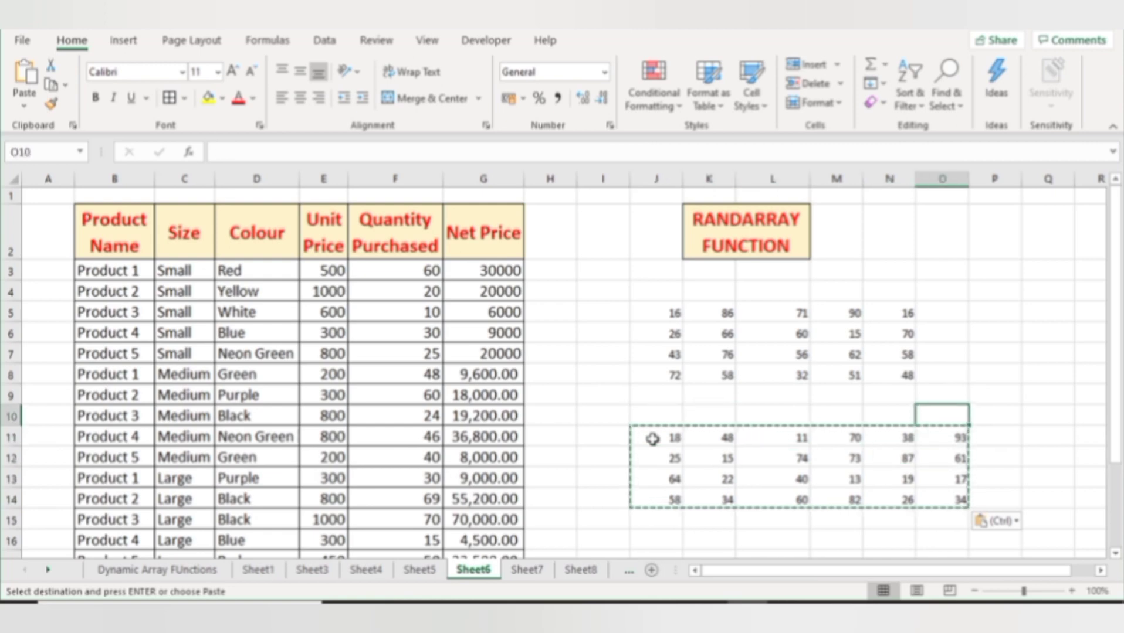
pyautogui.press('Left')
pyautogui.press('Left')
pyautogui.press('Left')
pyautogui.press('Down')
pyautogui.press('Left')
pyautogui.press('Left')
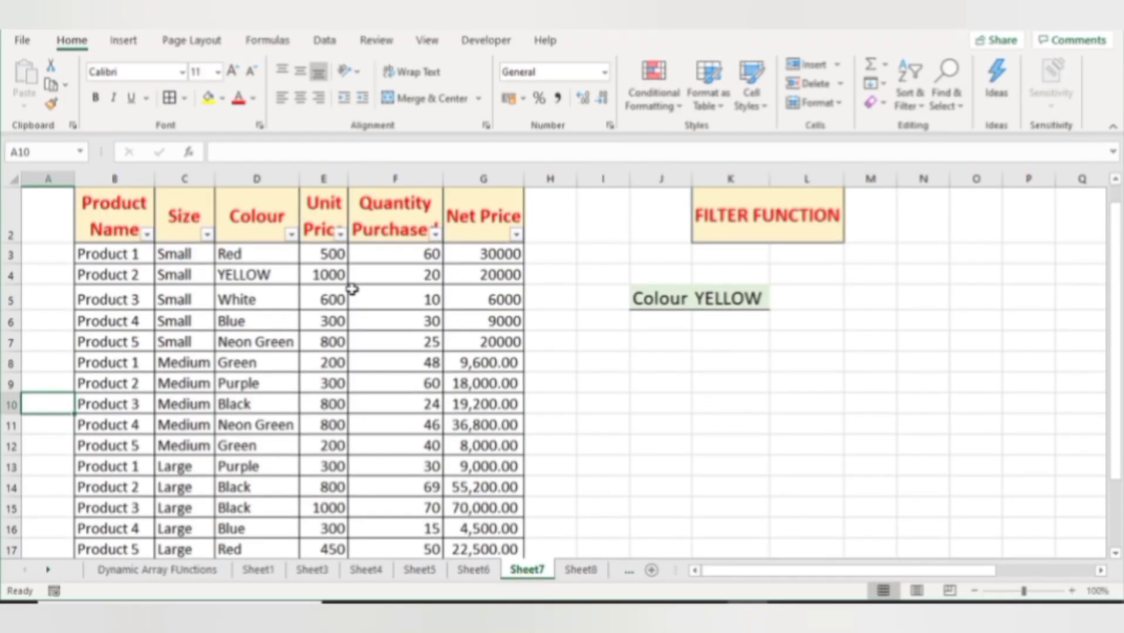
# Step: On Sheet7, filter the product table's Colour column to show only Red
pyautogui.click(235, 303)
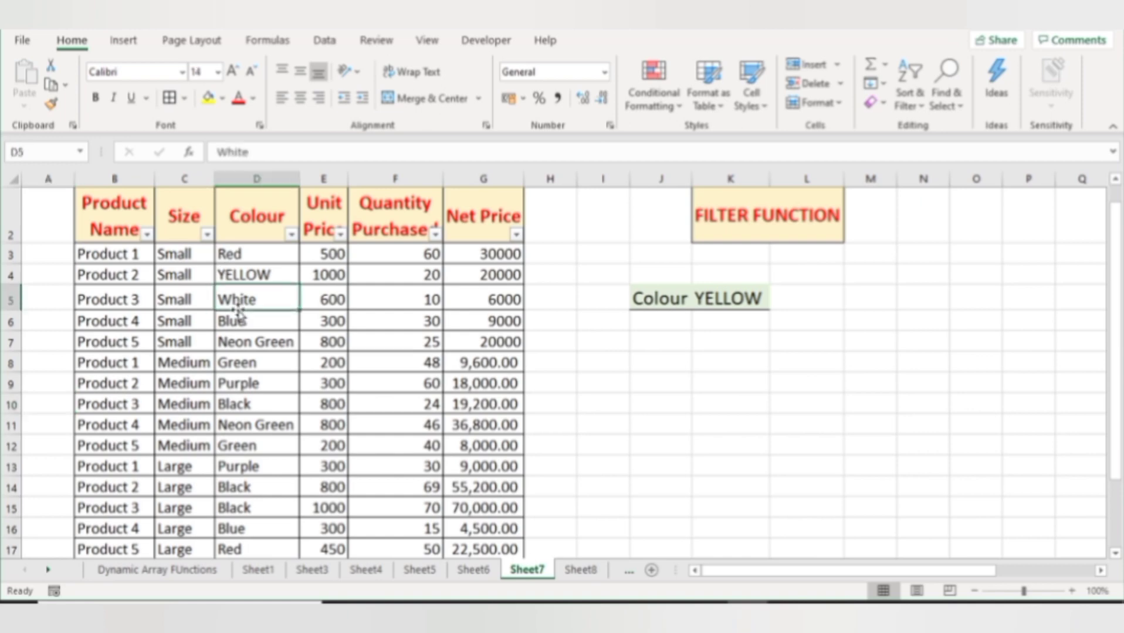
pyautogui.click(291, 235)
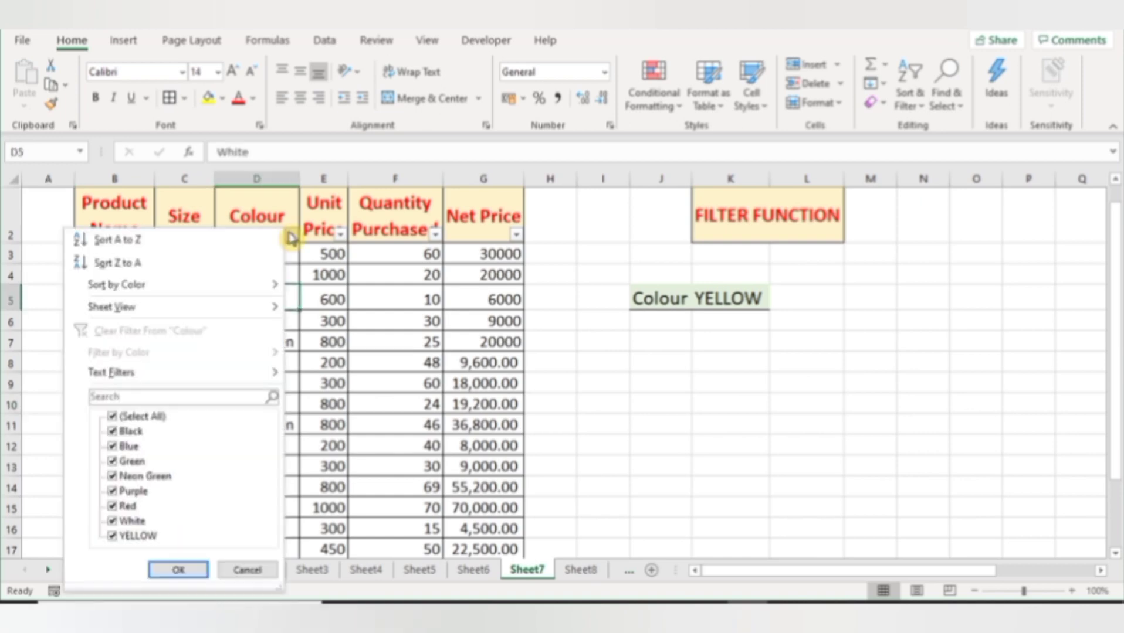
pyautogui.click(143, 417)
pyautogui.click(120, 507)
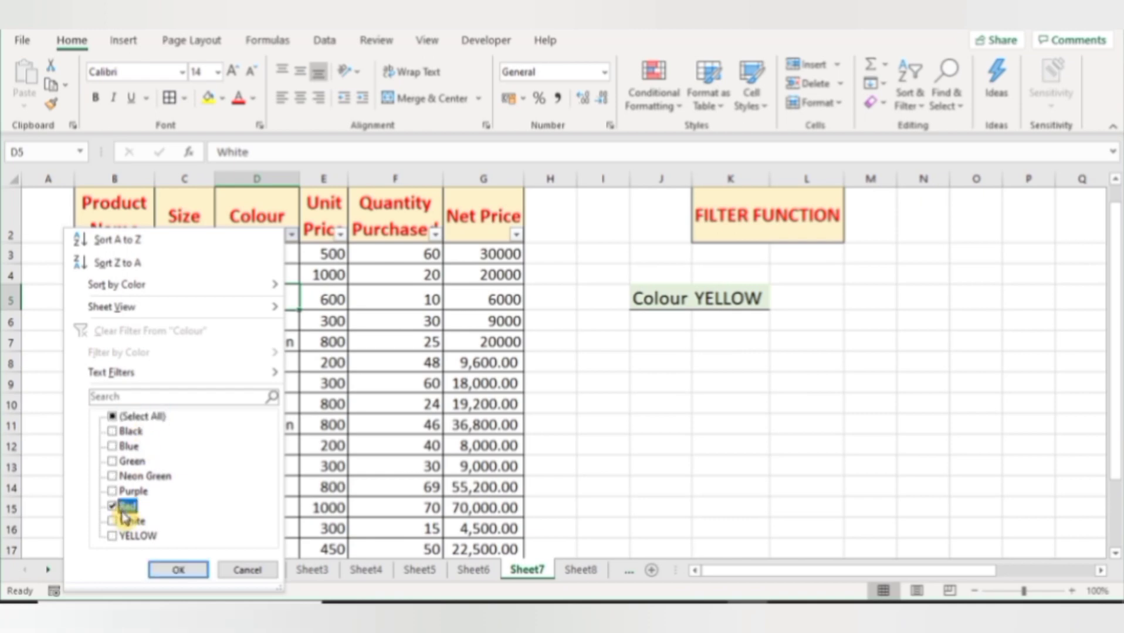
pyautogui.click(179, 570)
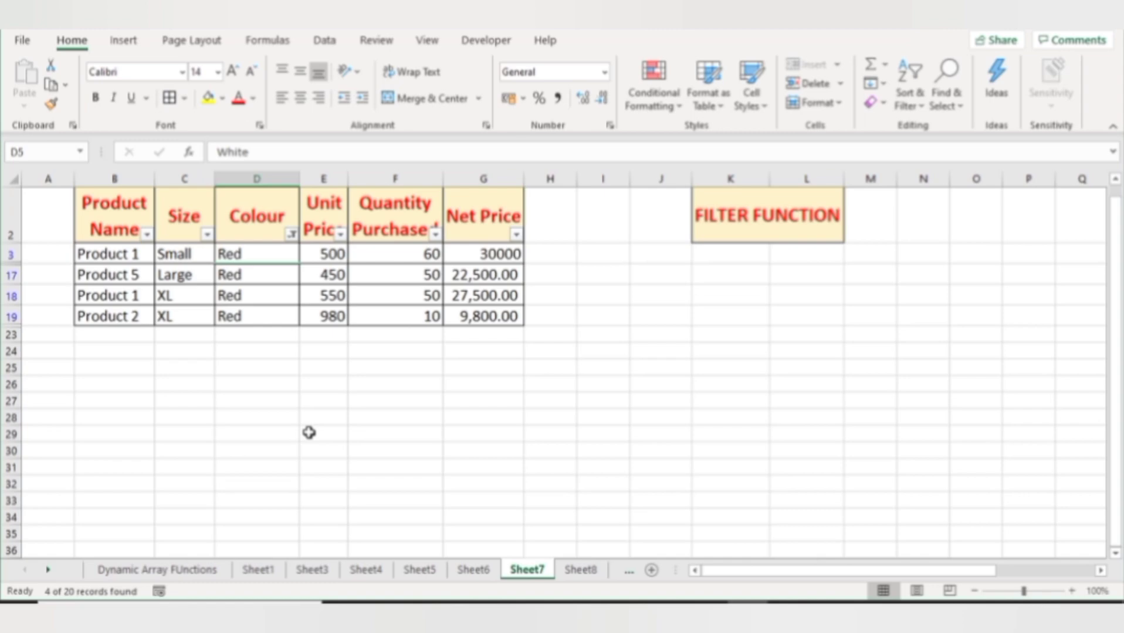
# Step: Reset the Colour column's filter so that all colours in the product table are shown
pyautogui.click(143, 417)
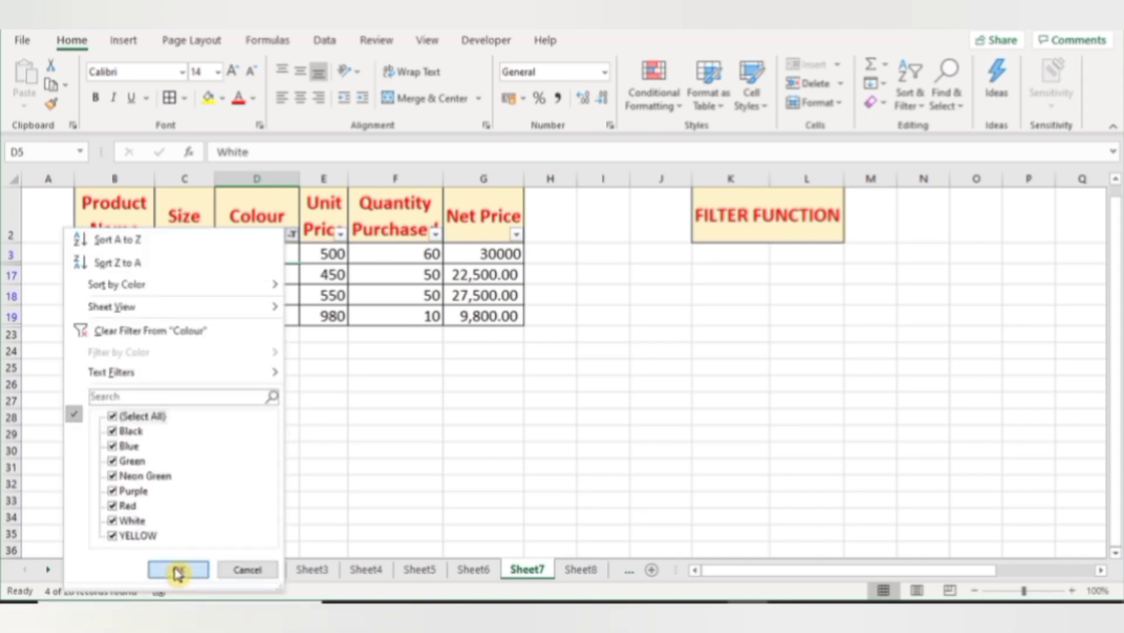
pyautogui.click(178, 573)
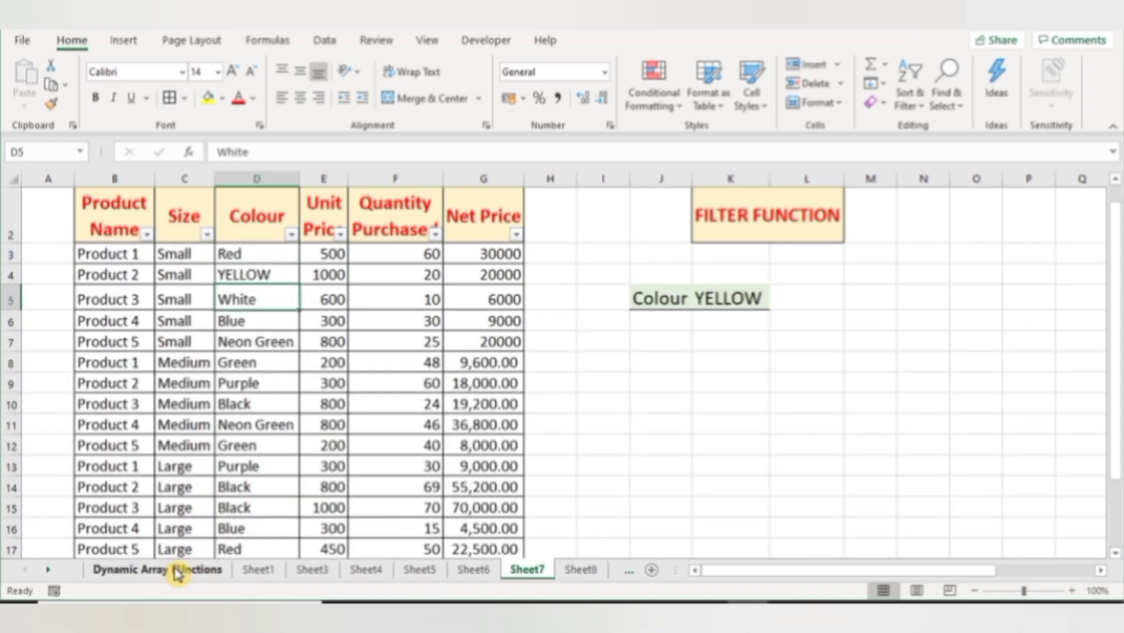
# Step: Start a FILTER formula in J7 with the named range Product_details as its array
pyautogui.press('Right')
pyautogui.press('Right')
pyautogui.press('Right')
pyautogui.press('Right')
pyautogui.press('Right')
pyautogui.press('Right')
pyautogui.press('Down')
pyautogui.press('Down')
pyautogui.write('=')
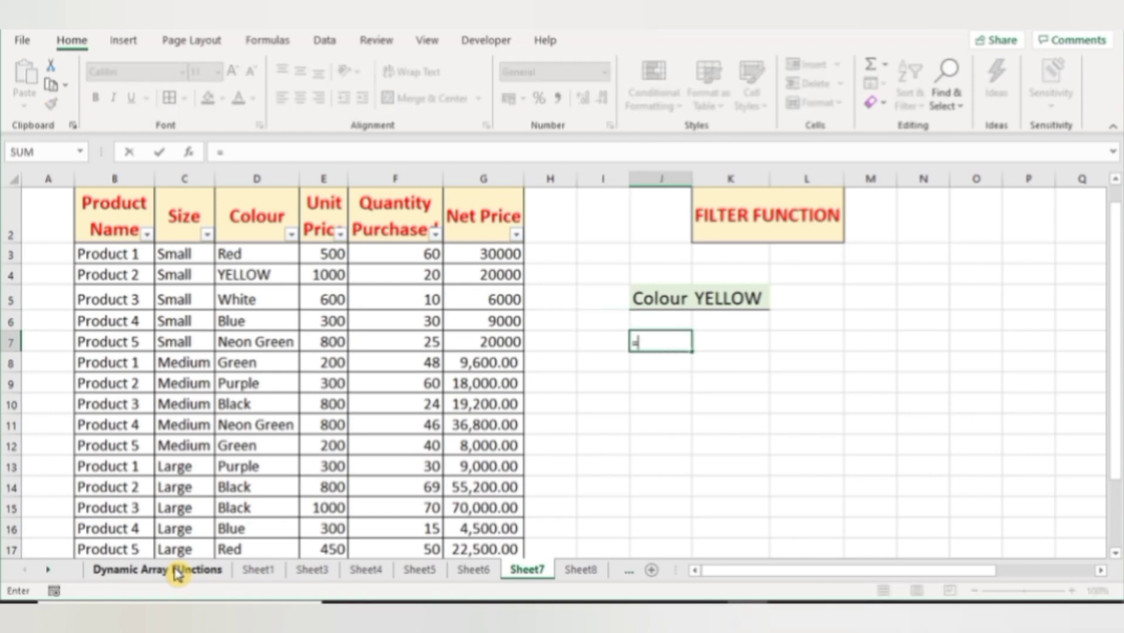
pyautogui.write('FILTER(pro')
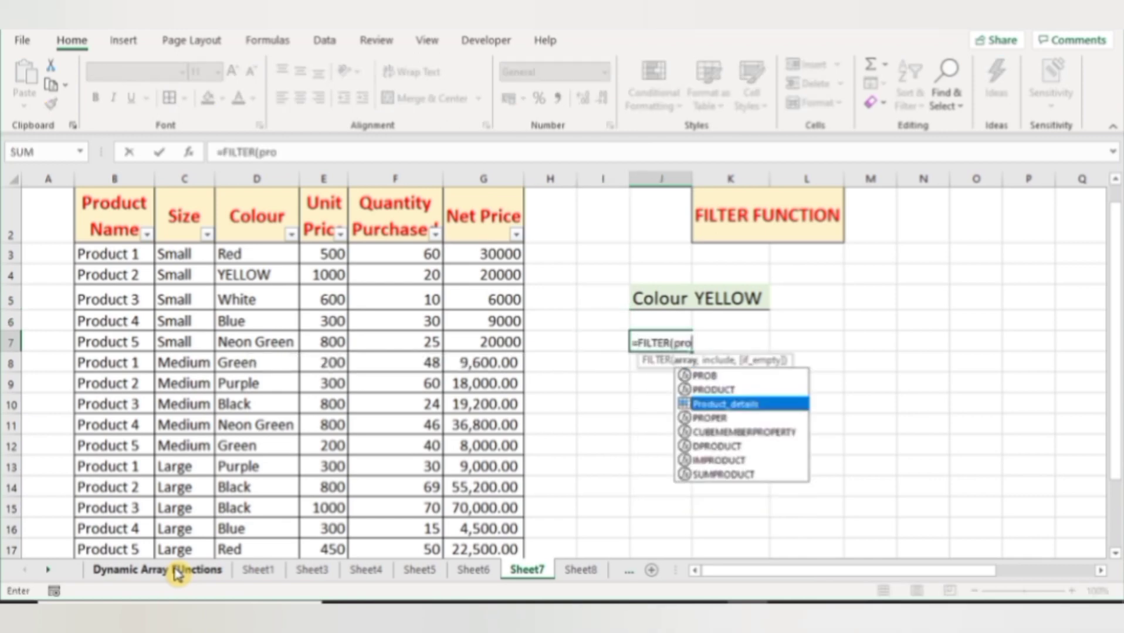
pyautogui.press('Tab')
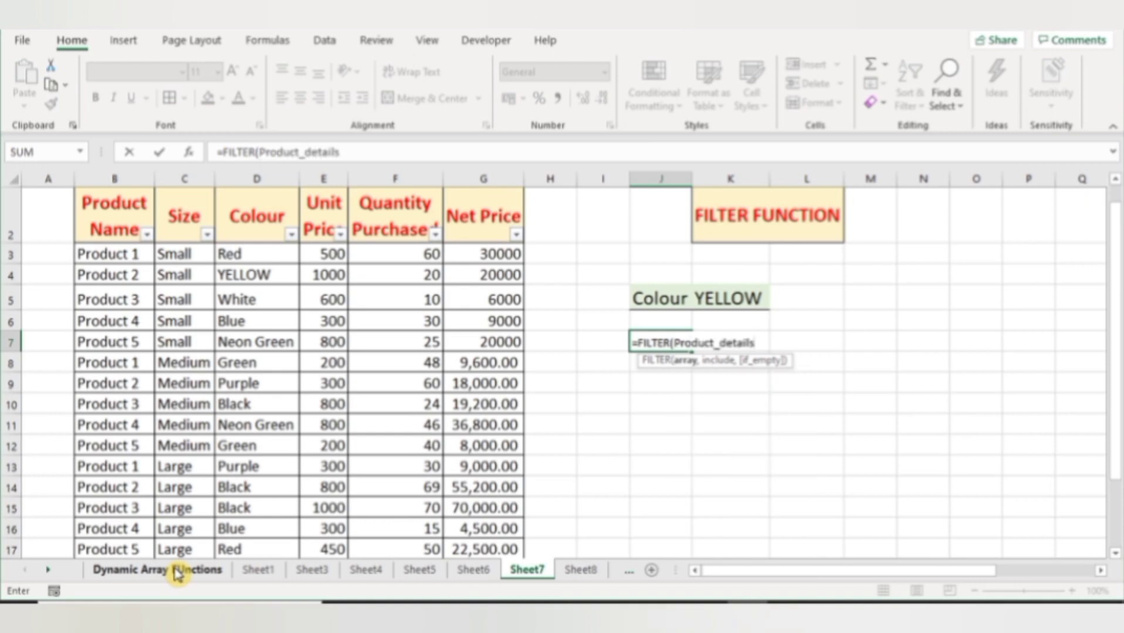
pyautogui.write(',')
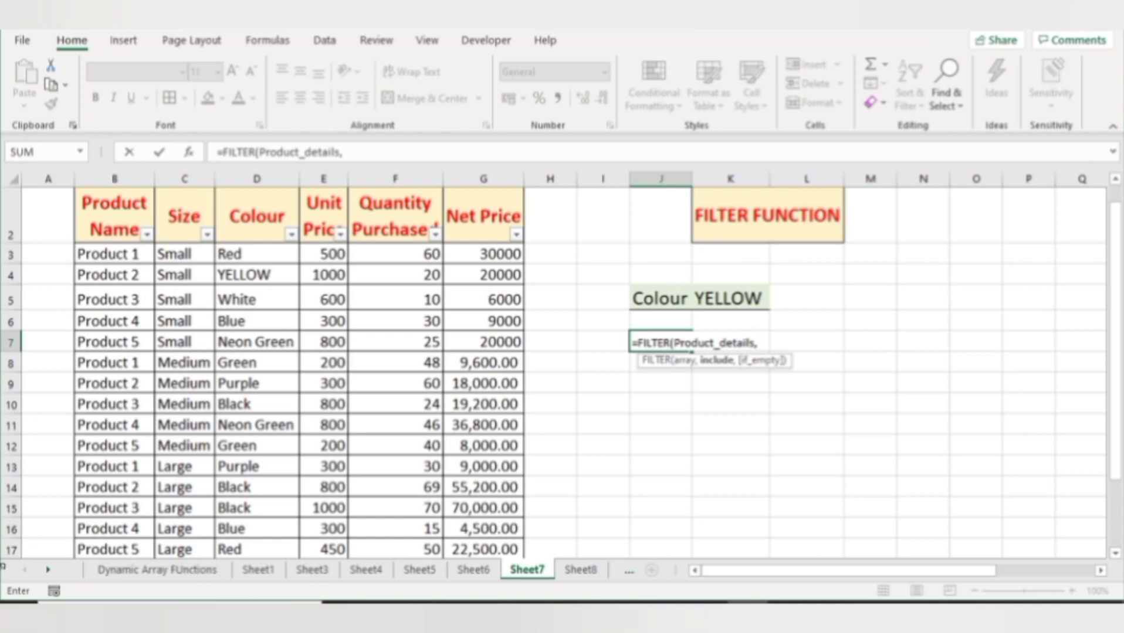
# Step: Complete the J7 formula as =FILTER(Product_details,D3:D22="red")
pyautogui.click(271, 256)
pyautogui.hotkey('ctrl', 'shift', 'Down')
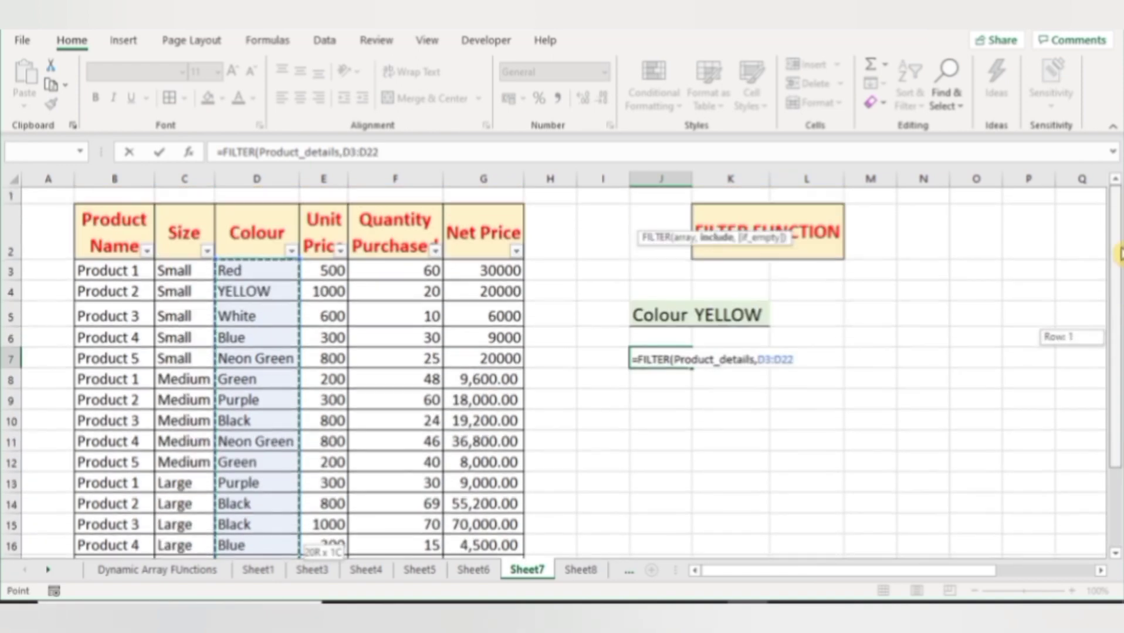
pyautogui.moveTo(1121, 301); pyautogui.dragTo(1120, 252)
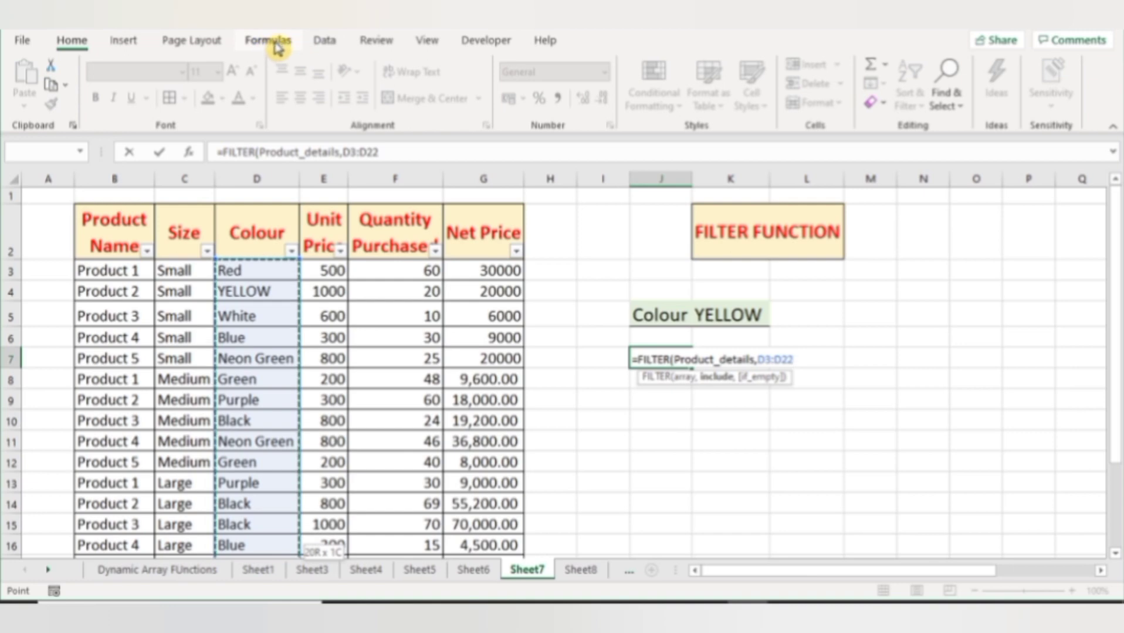
pyautogui.press('F2')
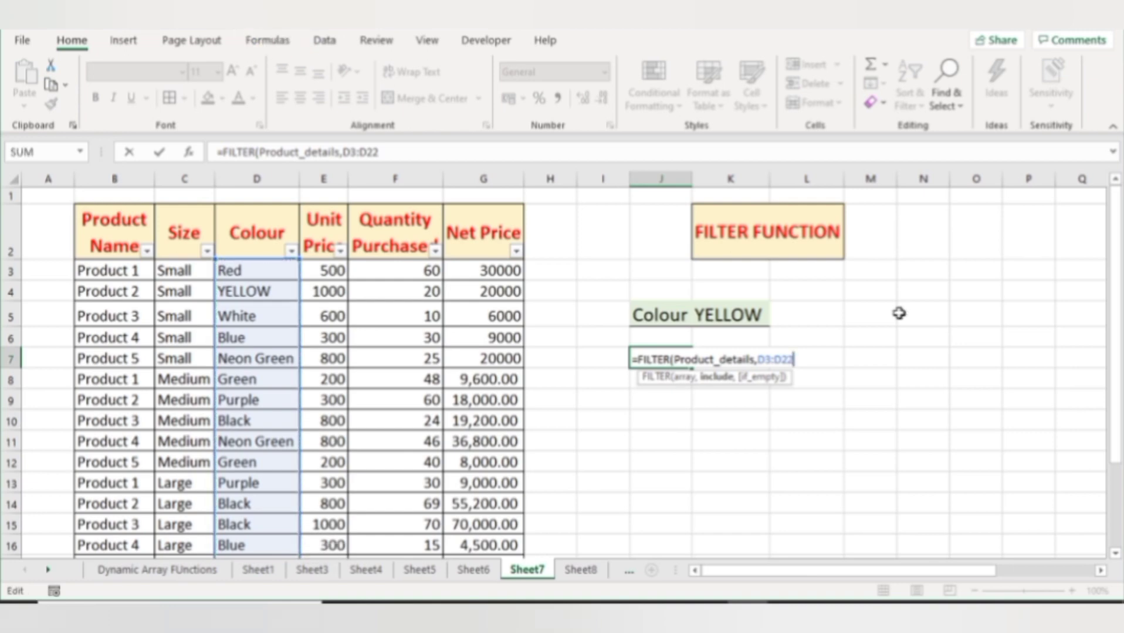
pyautogui.write('="red")')
pyautogui.press('Return')
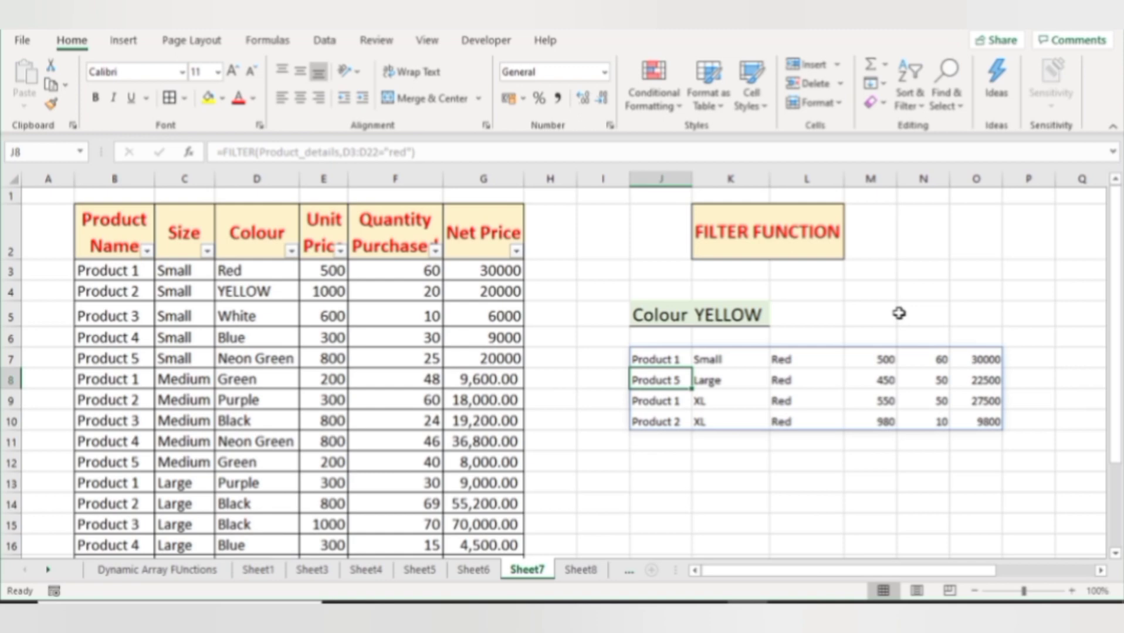
pyautogui.press('Up')
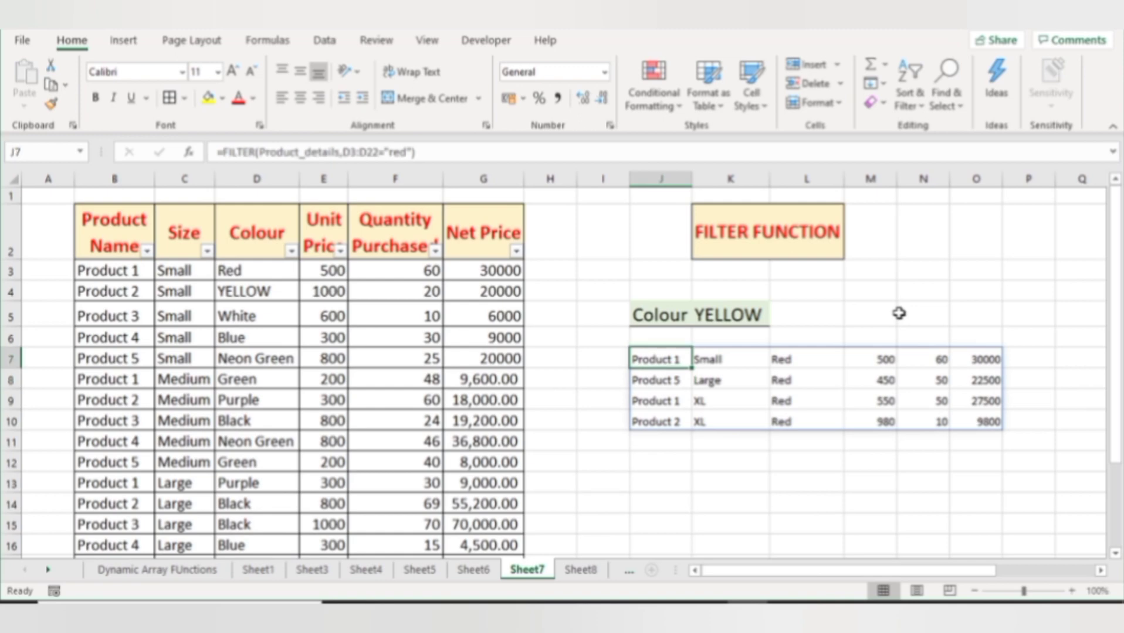
# Step: Start a second FILTER formula in J12, below the red results, with Product_details as its array
pyautogui.press('Down')
pyautogui.press('Down')
pyautogui.press('Down')
pyautogui.press('Down')
pyautogui.press('Down')
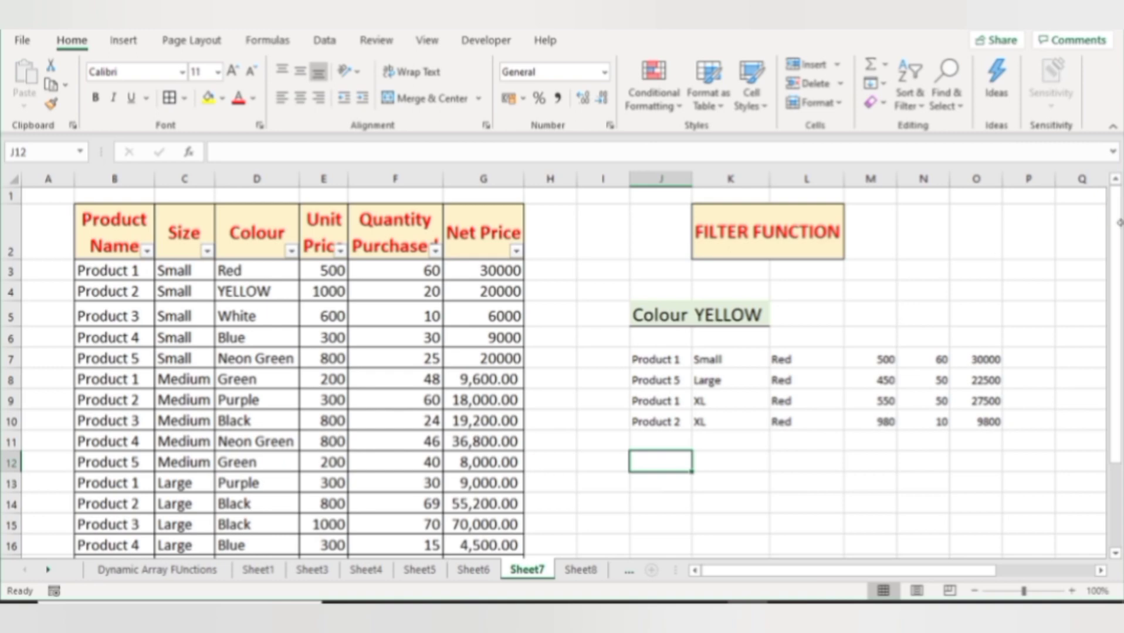
pyautogui.click(728, 315)
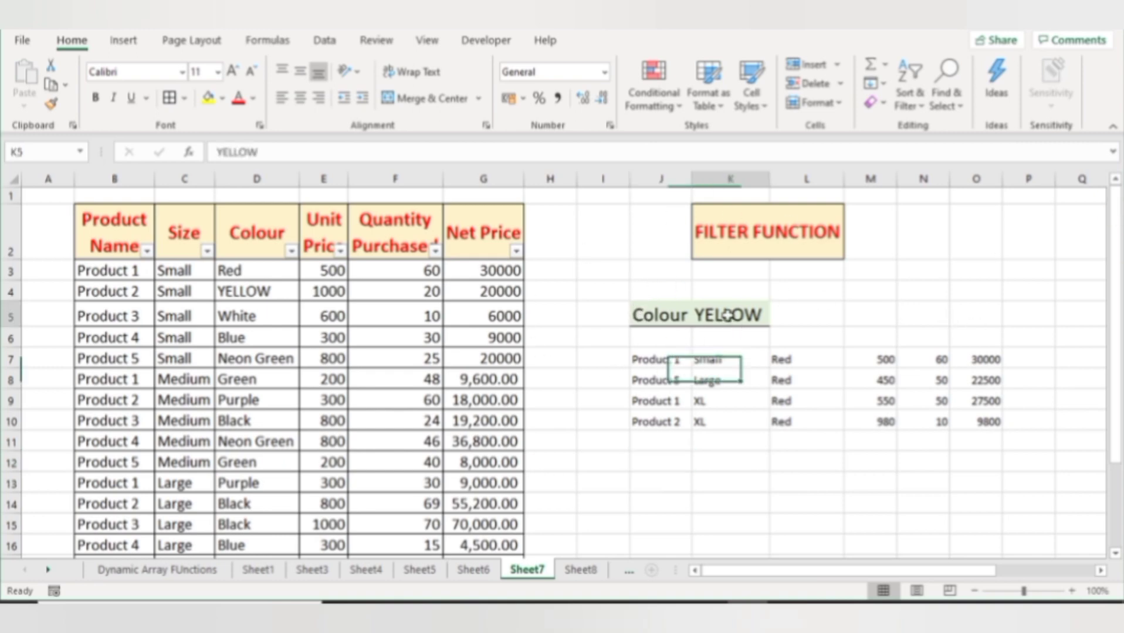
pyautogui.click(651, 462)
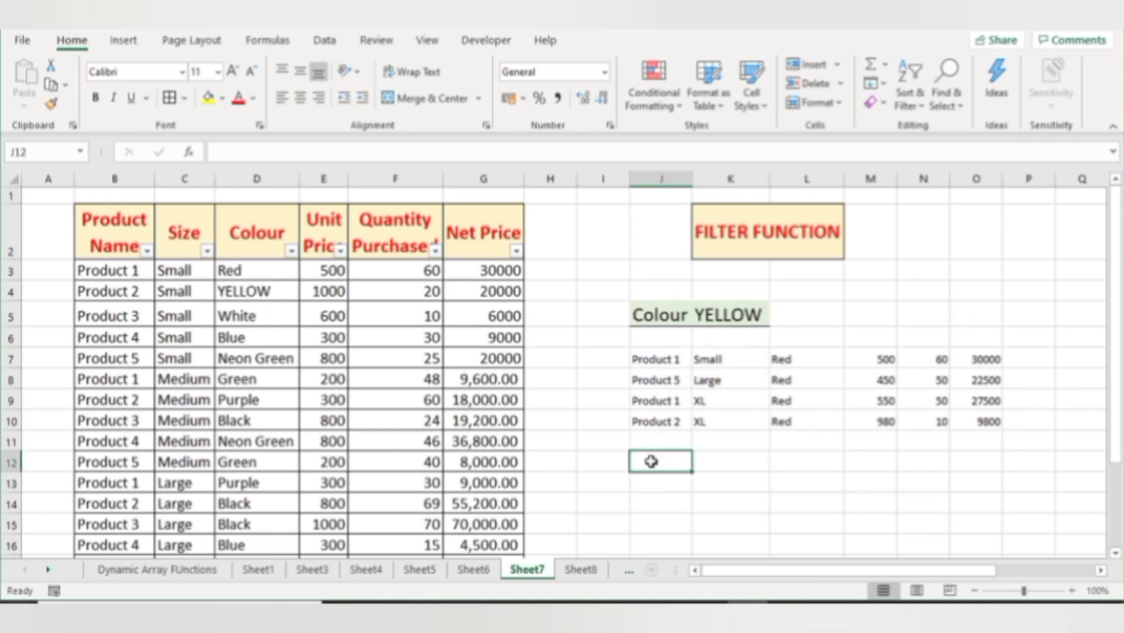
pyautogui.write('=file')
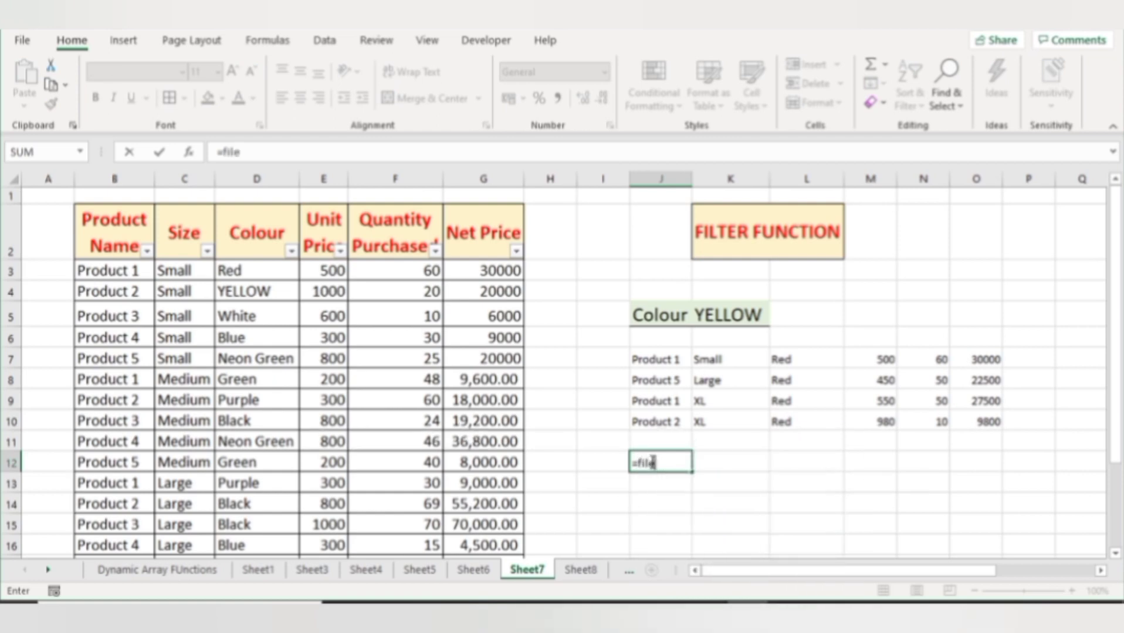
pyautogui.press('BackSpace')
pyautogui.write('ter')
pyautogui.press('Tab')
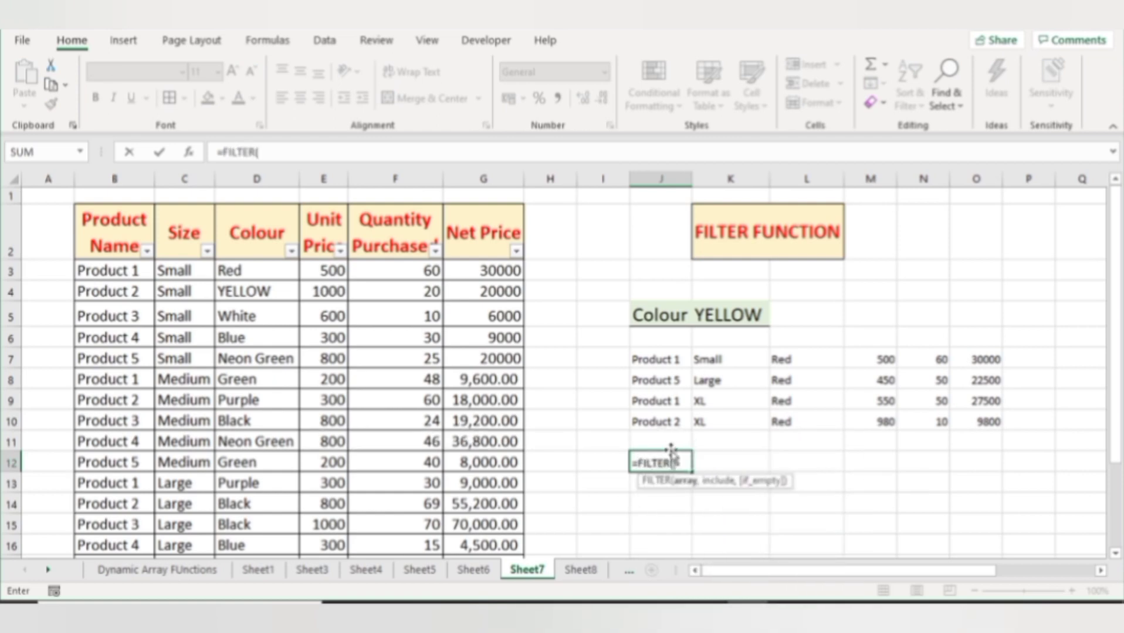
pyautogui.write('prod')
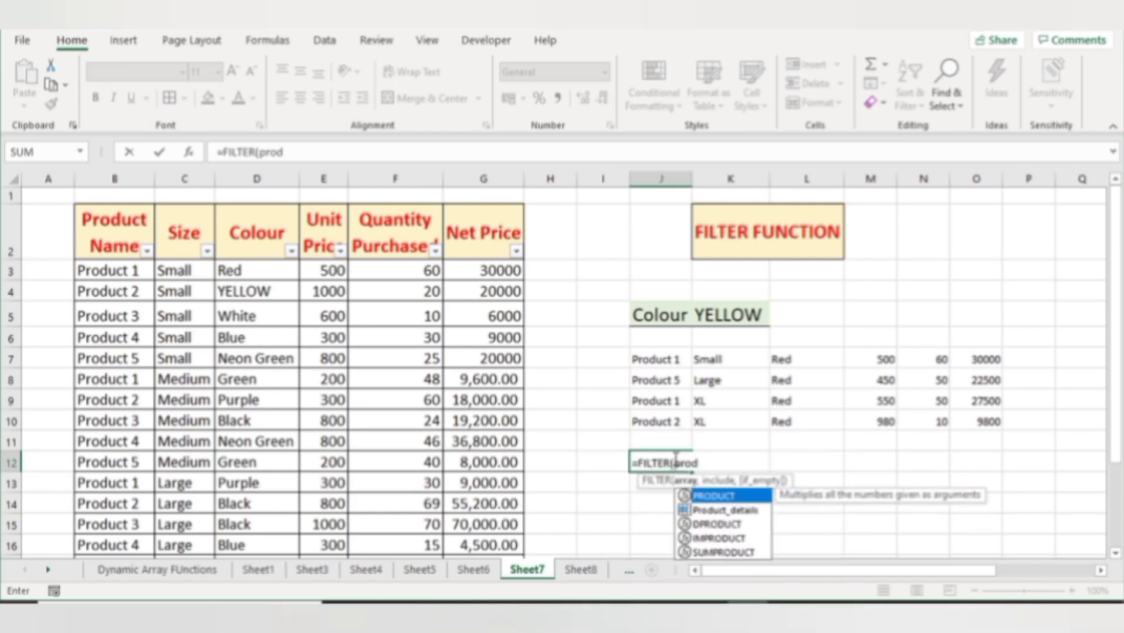
pyautogui.press('Down')
pyautogui.press('Tab')
pyautogui.write(',')
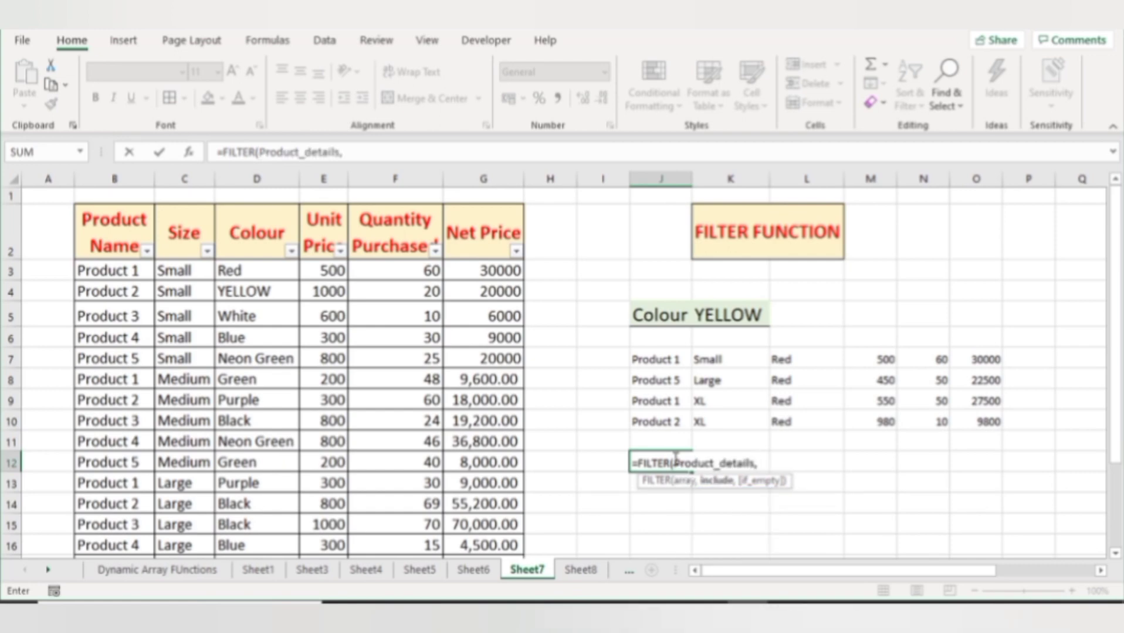
# Step: Complete the J12 formula with the include condition D3:D22=K5 so it filters by the colour cell
pyautogui.click(292, 271)
pyautogui.hotkey('ctrl', 'shift', 'Down')
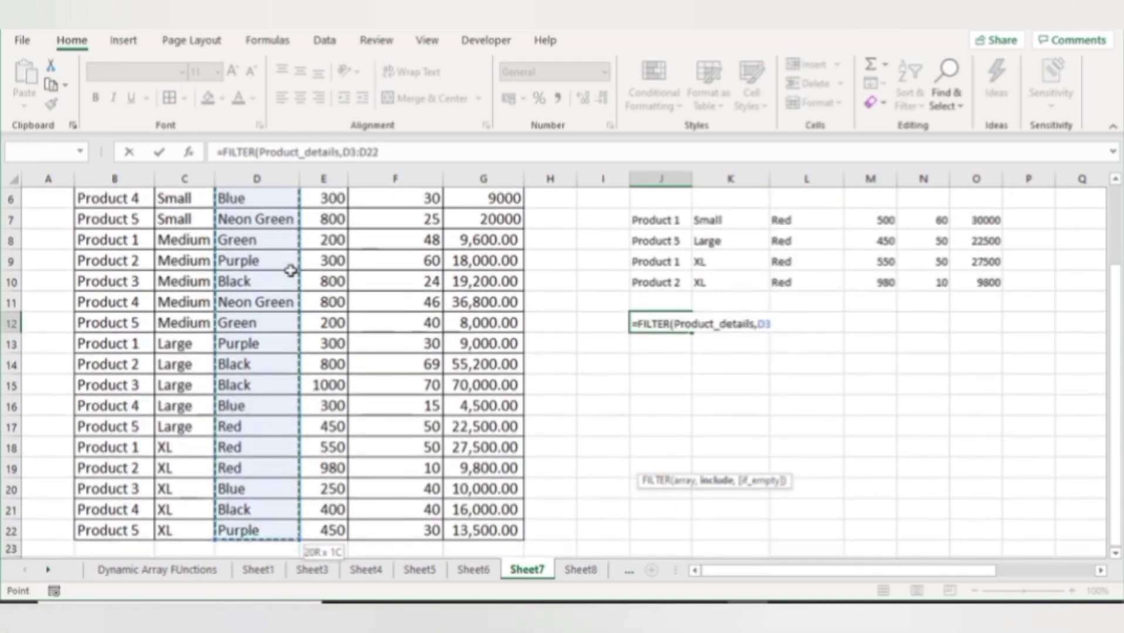
pyautogui.moveTo(1109, 374); pyautogui.dragTo(1099, 259)
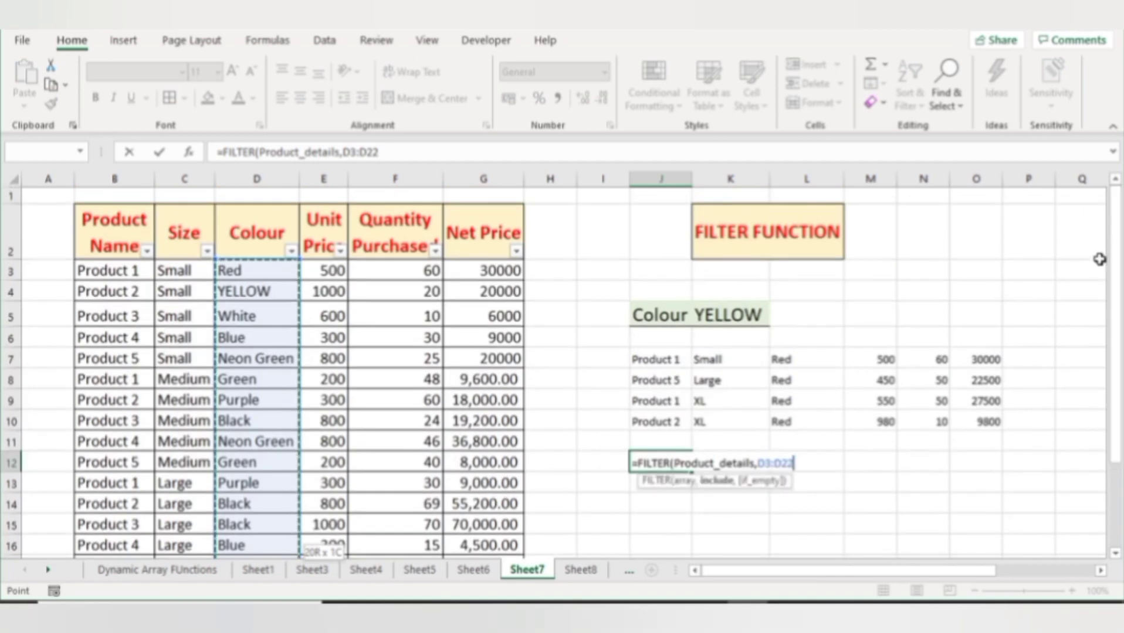
pyautogui.write('=')
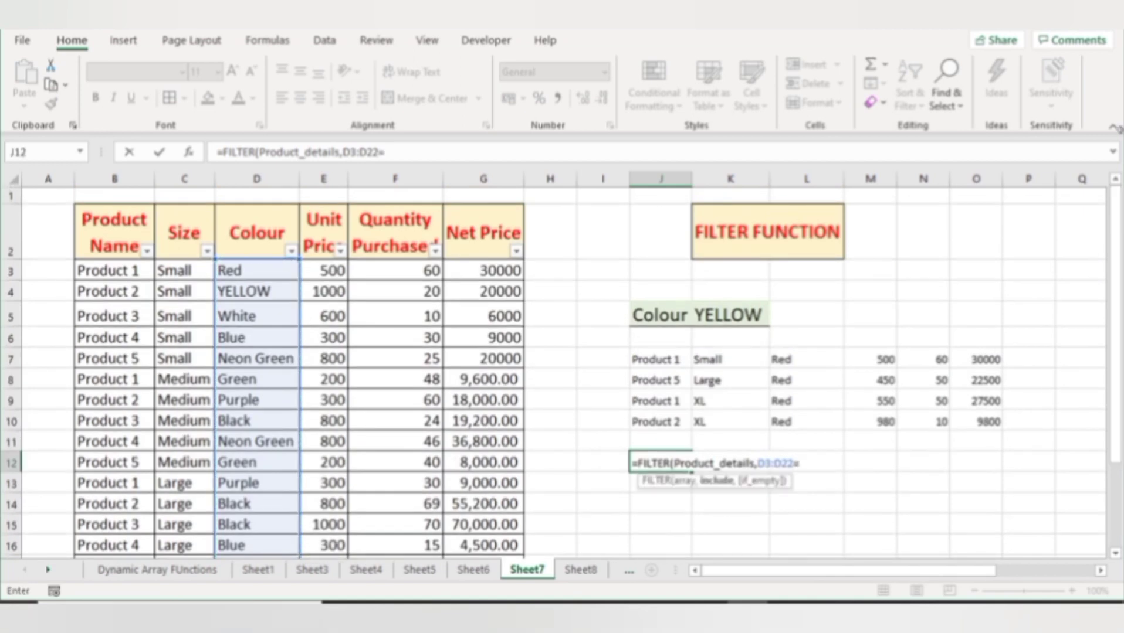
pyautogui.click(729, 315)
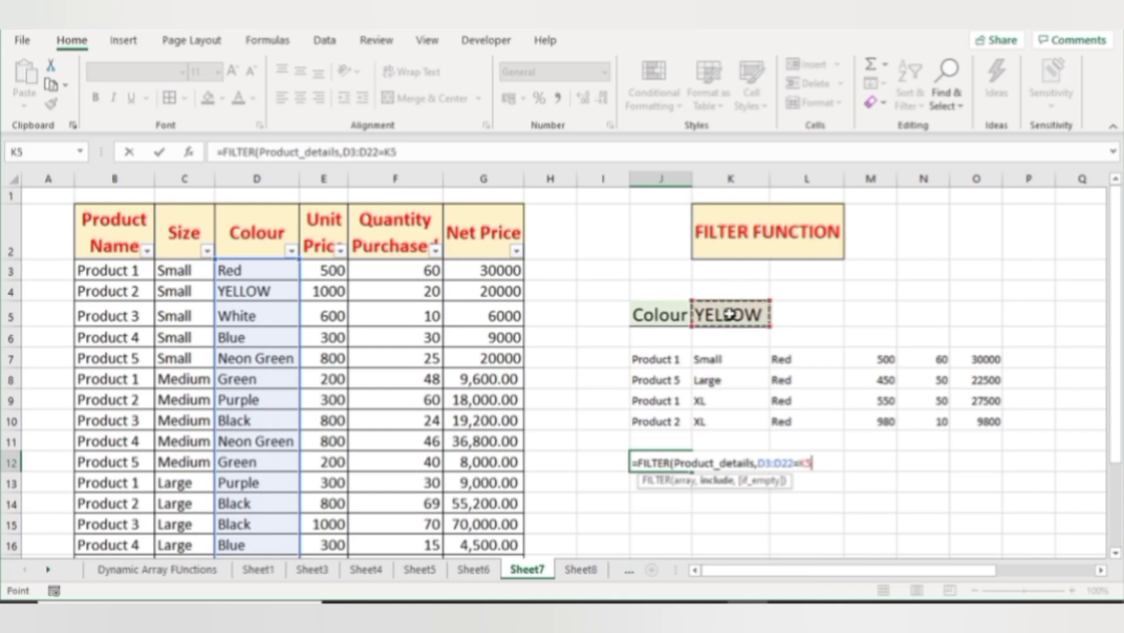
pyautogui.press('Return')
pyautogui.press('Up')
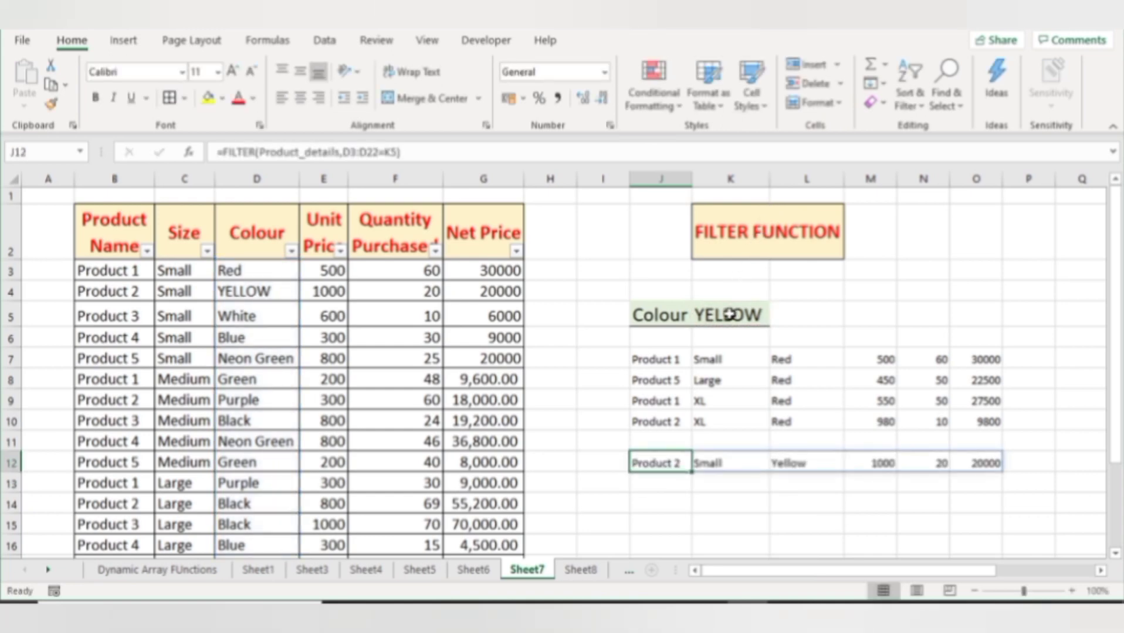
# Step: Set the colour criterion in K5 to red
pyautogui.click(729, 315)
pyautogui.write('red')
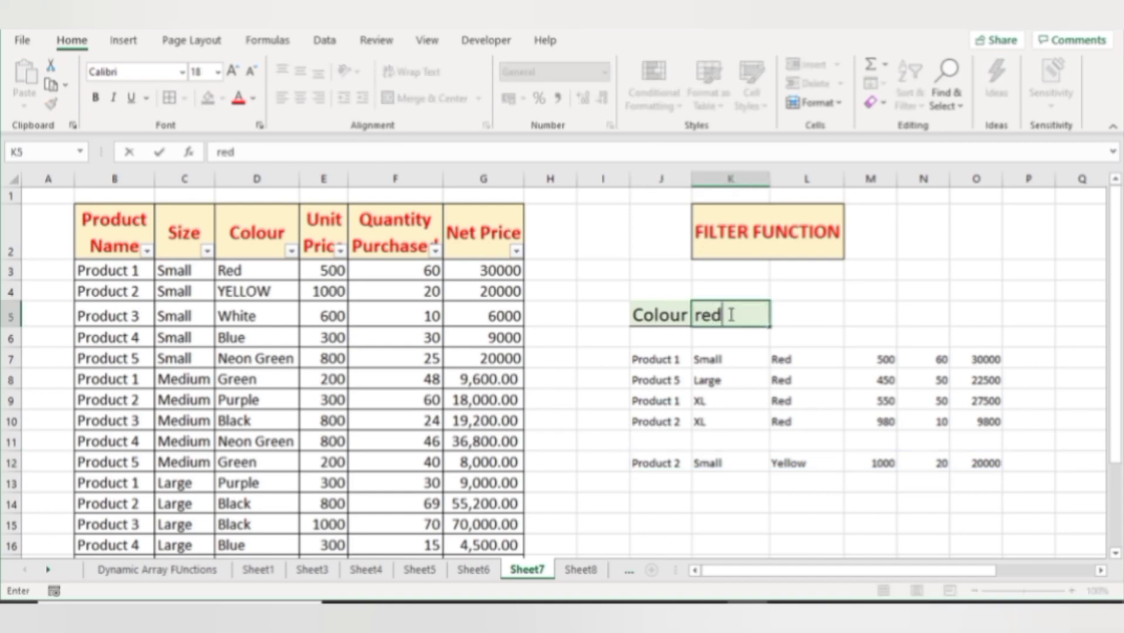
pyautogui.press('Return')
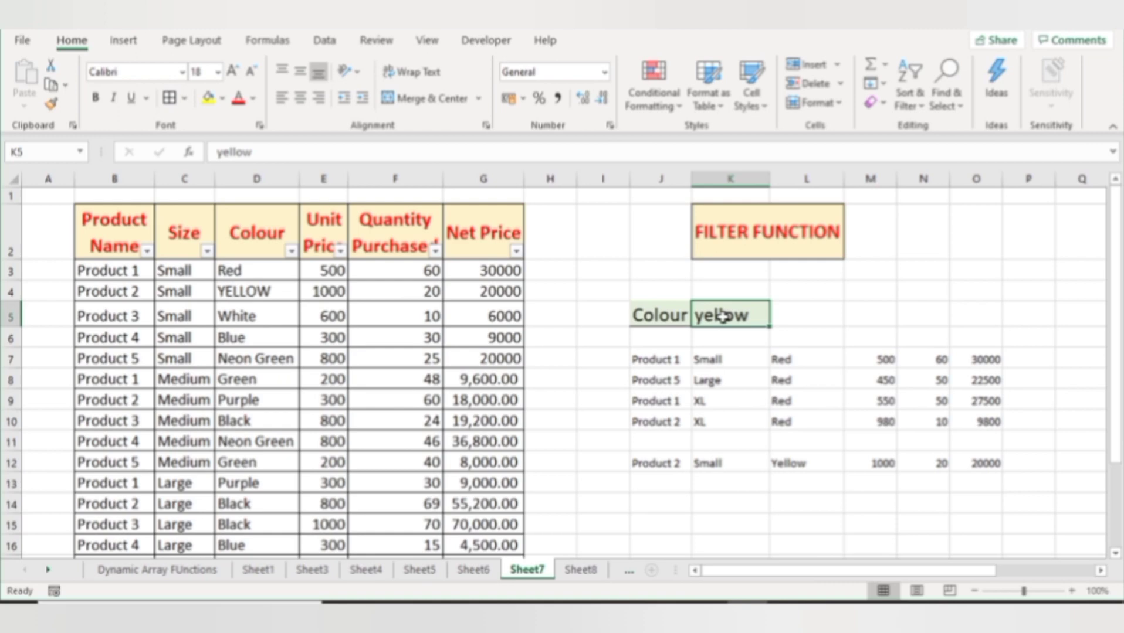
# Step: Clear the colour criterion in K5 and check the FILTER formula in J12
pyautogui.press('Delete')
pyautogui.press('Down')
pyautogui.press('Down')
pyautogui.press('Down')
pyautogui.press('Down')
pyautogui.press('Down')
pyautogui.press('Down')
pyautogui.press('Down')
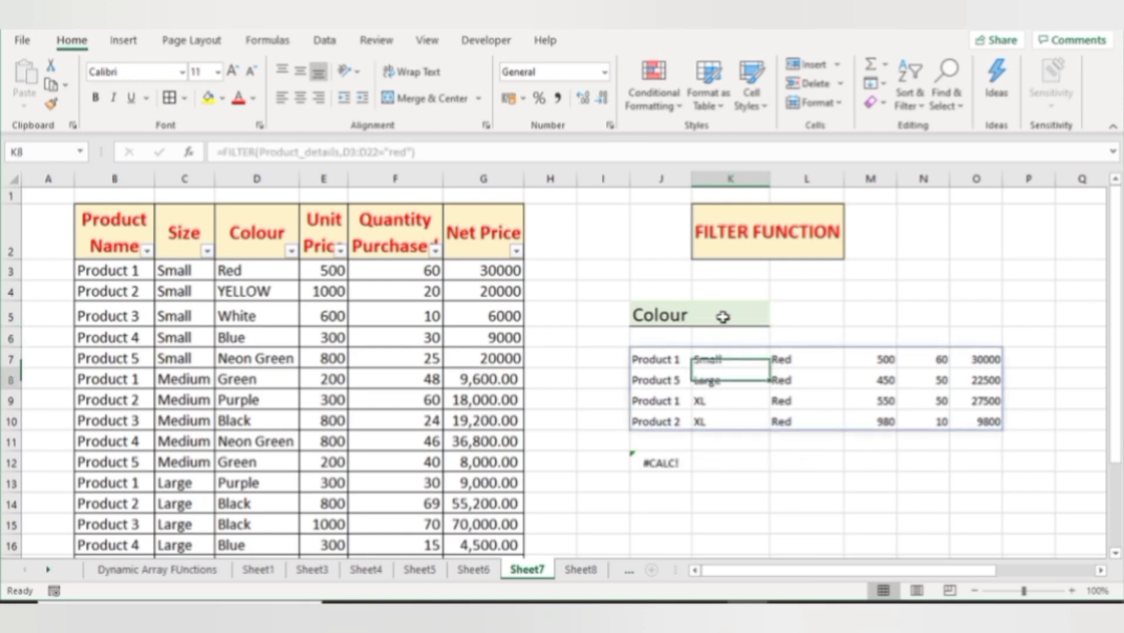
pyautogui.press('Left')
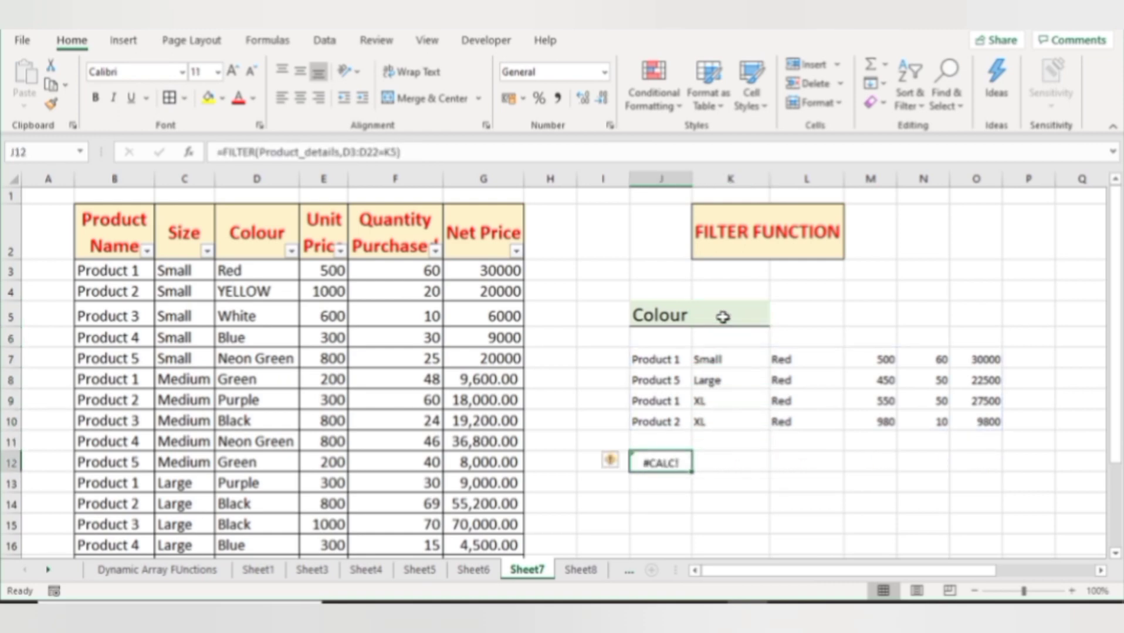
# Step: Add "No data found" as the if_empty argument of the FILTER formula in J12
pyautogui.press('F2')
pyautogui.press('BackSpace')
pyautogui.write(',')
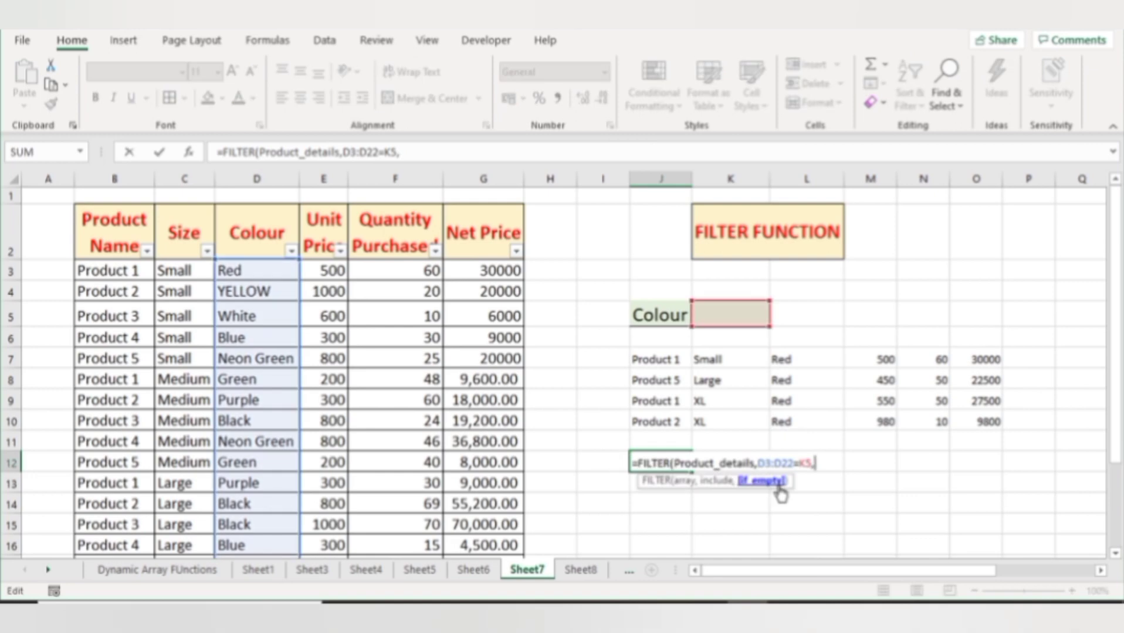
pyautogui.write('"No da')
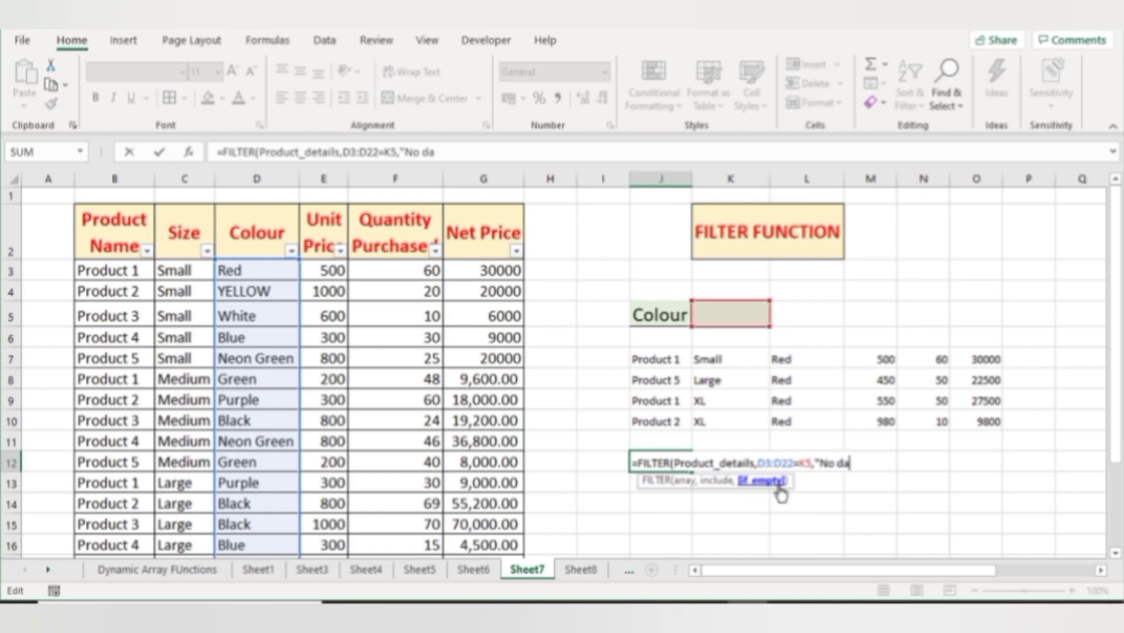
pyautogui.write('ta found')
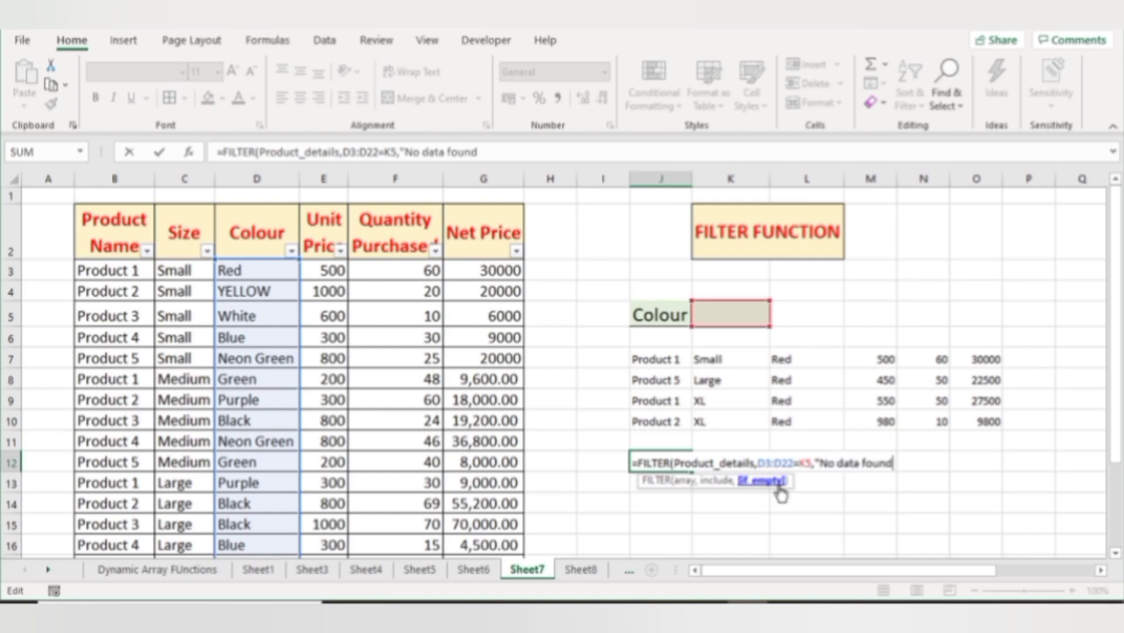
pyautogui.write('")')
pyautogui.hotkey('ctrl', 'Return')
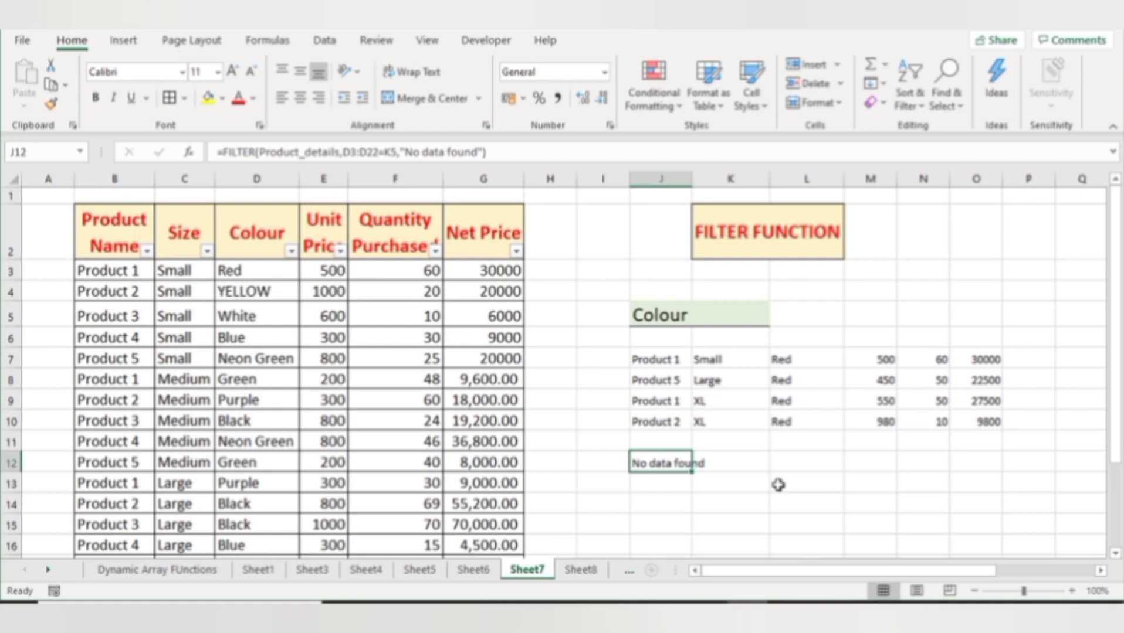
# Step: Set the colour criterion in K5 to yellow
pyautogui.press('Up')
pyautogui.press('Up')
pyautogui.press('Up')
pyautogui.press('Up')
pyautogui.press('Up')
pyautogui.press('Up')
pyautogui.press('Up')
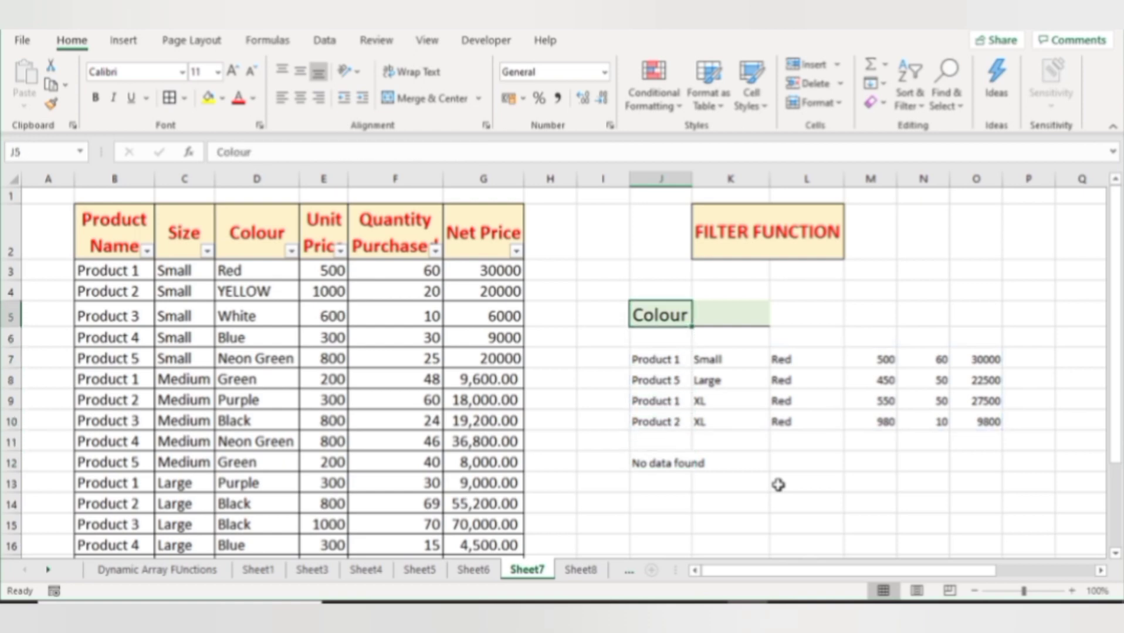
pyautogui.press('Right')
pyautogui.write('yellow')
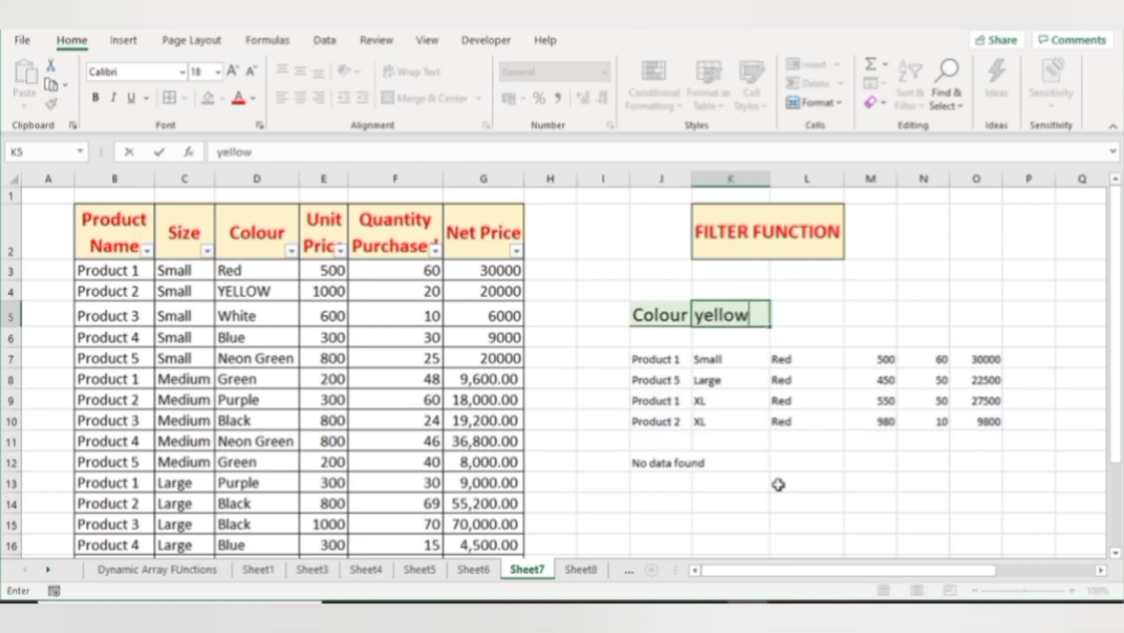
pyautogui.press('Return')
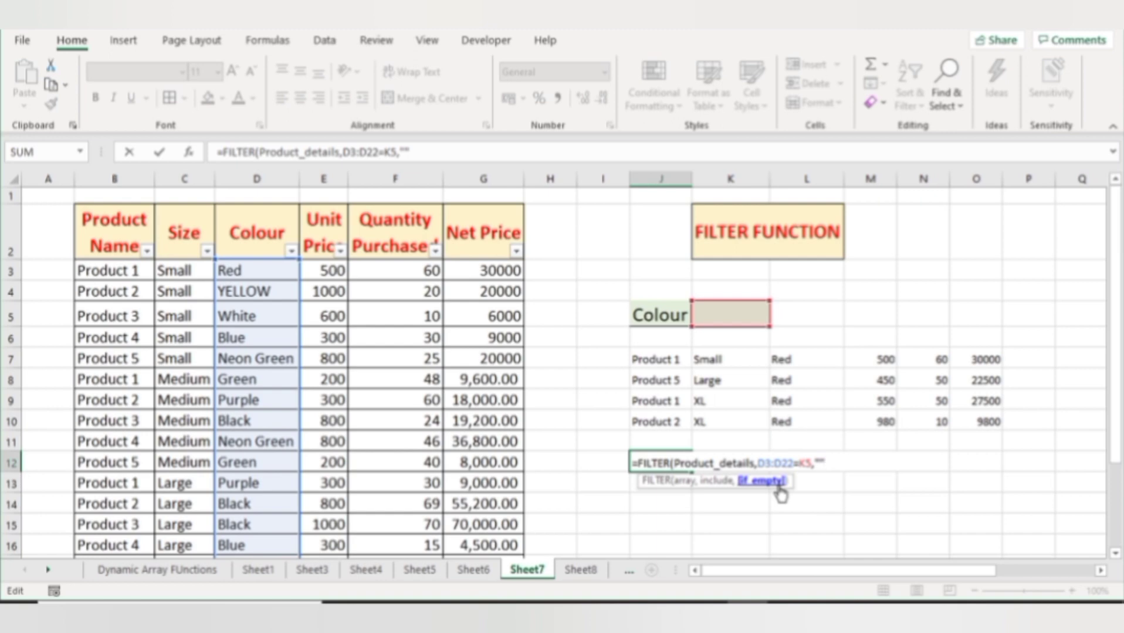
# Step: Complete the FILTER formula in J12 with an empty string ("") as its if_empty argument
pyautogui.write(')')
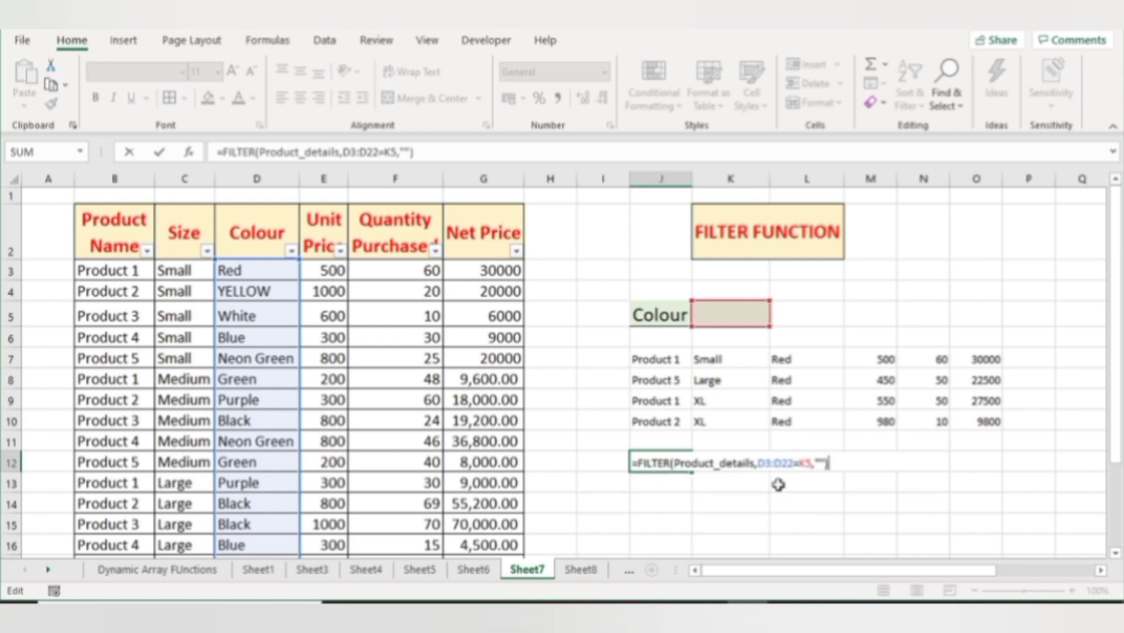
pyautogui.press('Return')
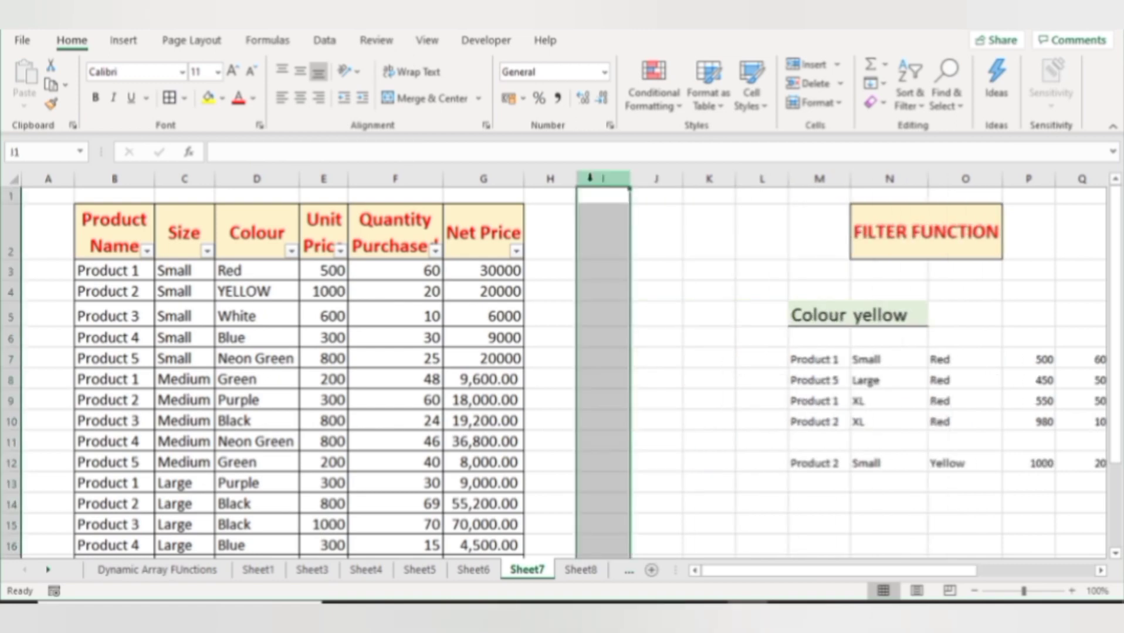
# Step: Insert several blank columns at column I to shift the FILTER example away from the product table
pyautogui.hotkey('ctrl', 'shift', '+')
pyautogui.hotkey('ctrl', 'shift', '+')
pyautogui.hotkey('ctrl', 'shift', '+')
pyautogui.hotkey('ctrl', 'shift', '+')
pyautogui.hotkey('ctrl', 'shift', '+')
pyautogui.hotkey('ctrl', 'shift', '+')
pyautogui.click(621, 333)
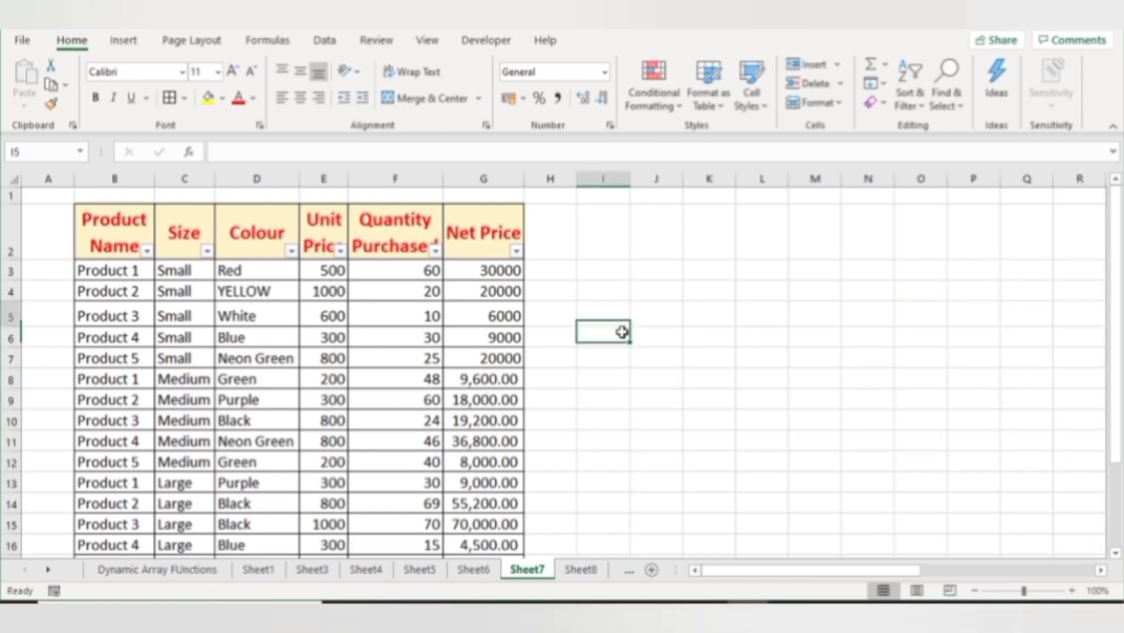
# Step: Enter =FILTER(D3:D22,D3:D22="red") in I5 to list the red entries of the Colour column
pyautogui.press('Up')
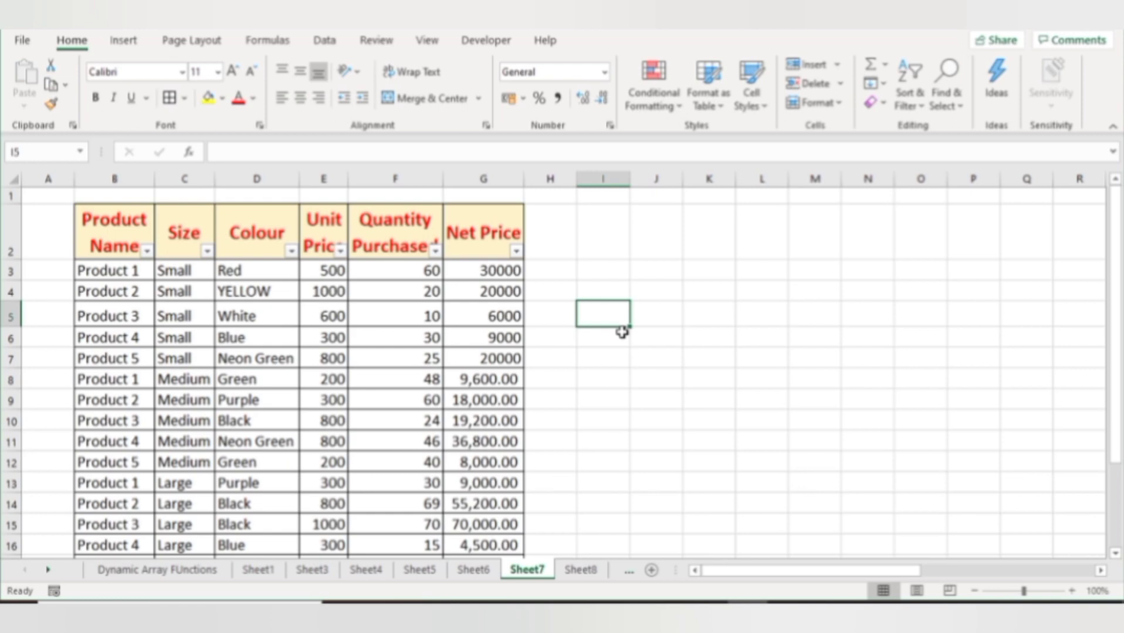
pyautogui.write('=FILTER(')
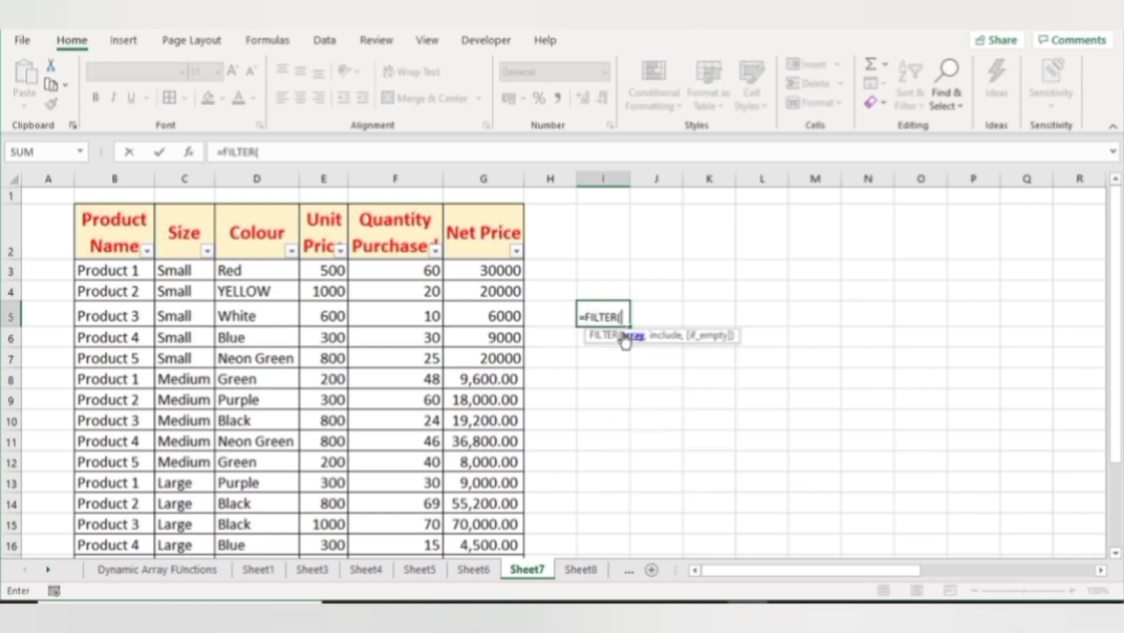
pyautogui.click(260, 274)
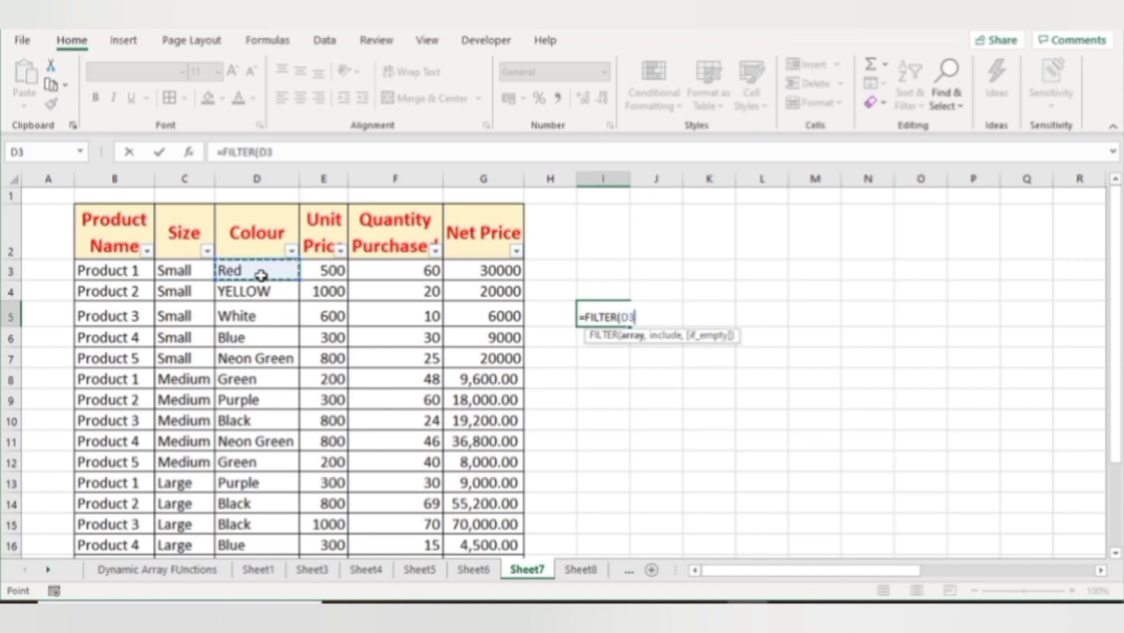
pyautogui.hotkey('ctrl', 'shift', 'Down')
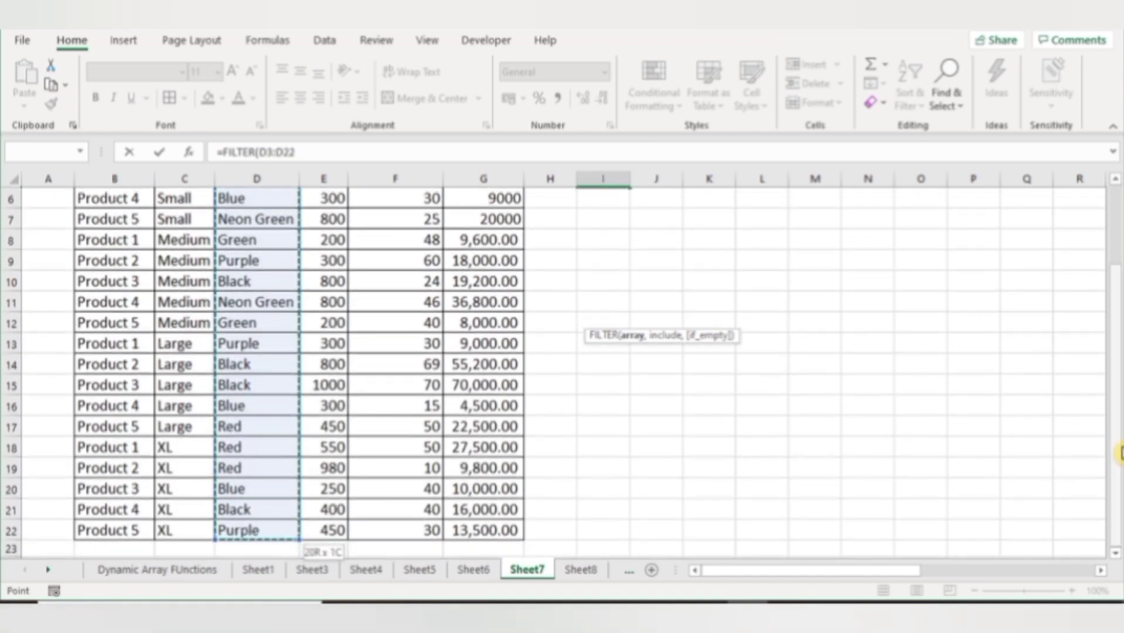
pyautogui.moveTo(1119, 436); pyautogui.dragTo(1119, 320)
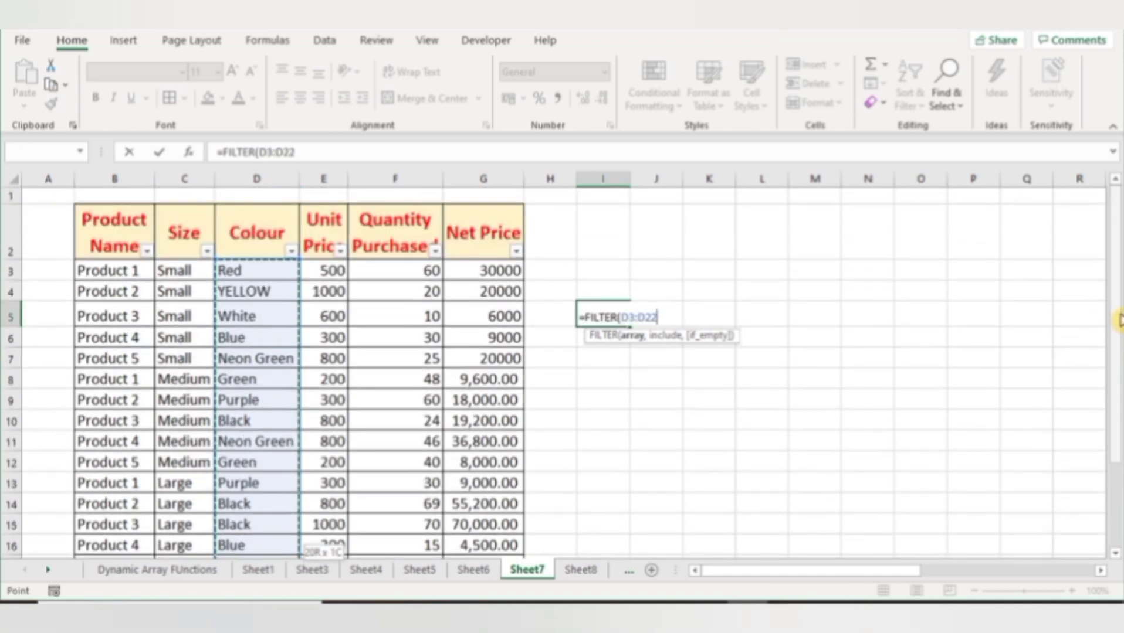
pyautogui.write(',')
pyautogui.click(256, 276)
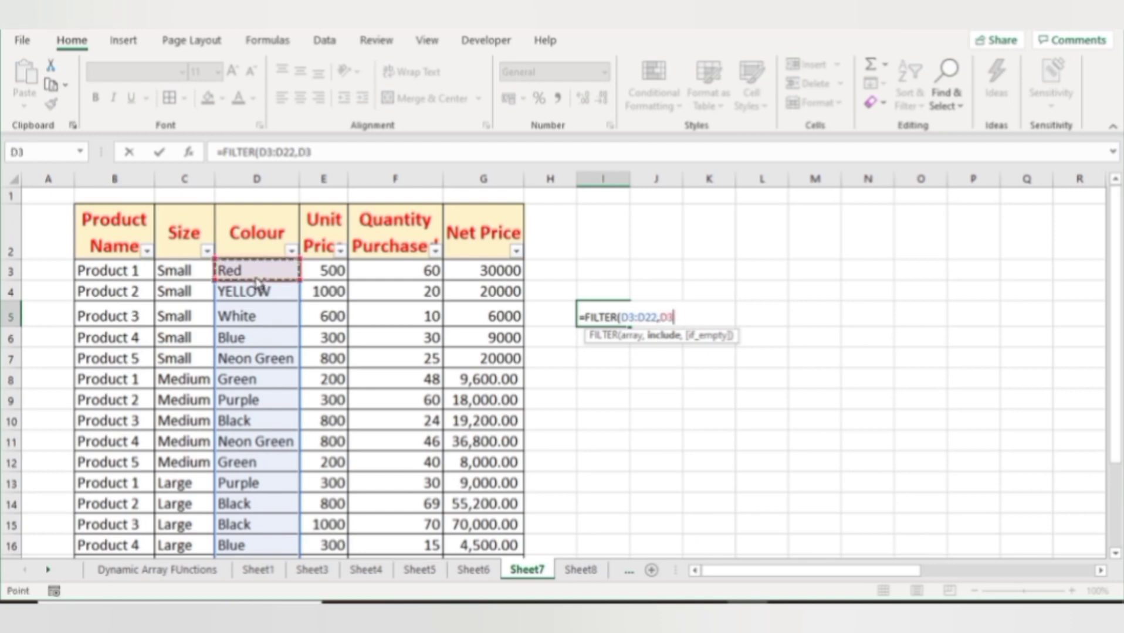
pyautogui.hotkey('ctrl', 'shift', 'Down')
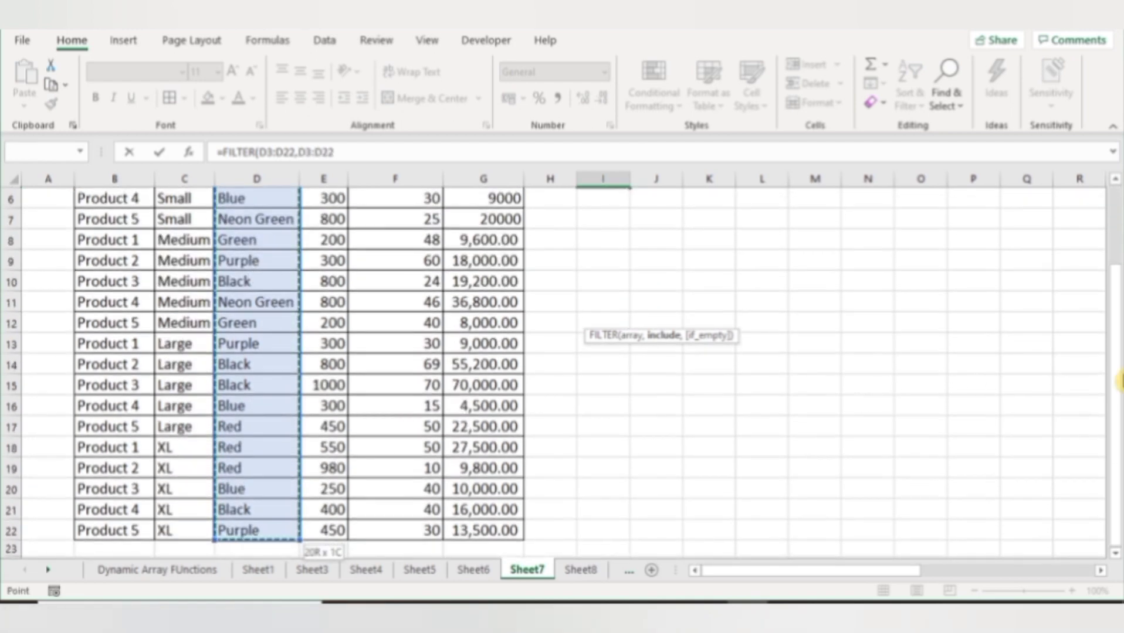
pyautogui.moveTo(1119, 382); pyautogui.dragTo(1119, 243)
pyautogui.write('=')
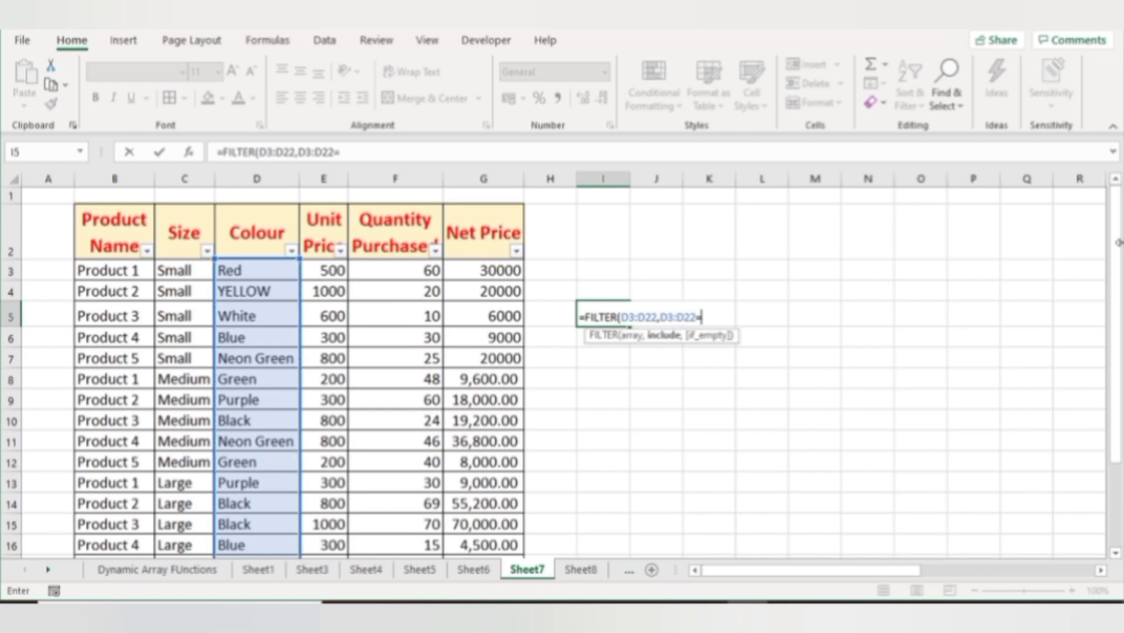
pyautogui.write('"red"')
pyautogui.hotkey('ctrl', 'Return')
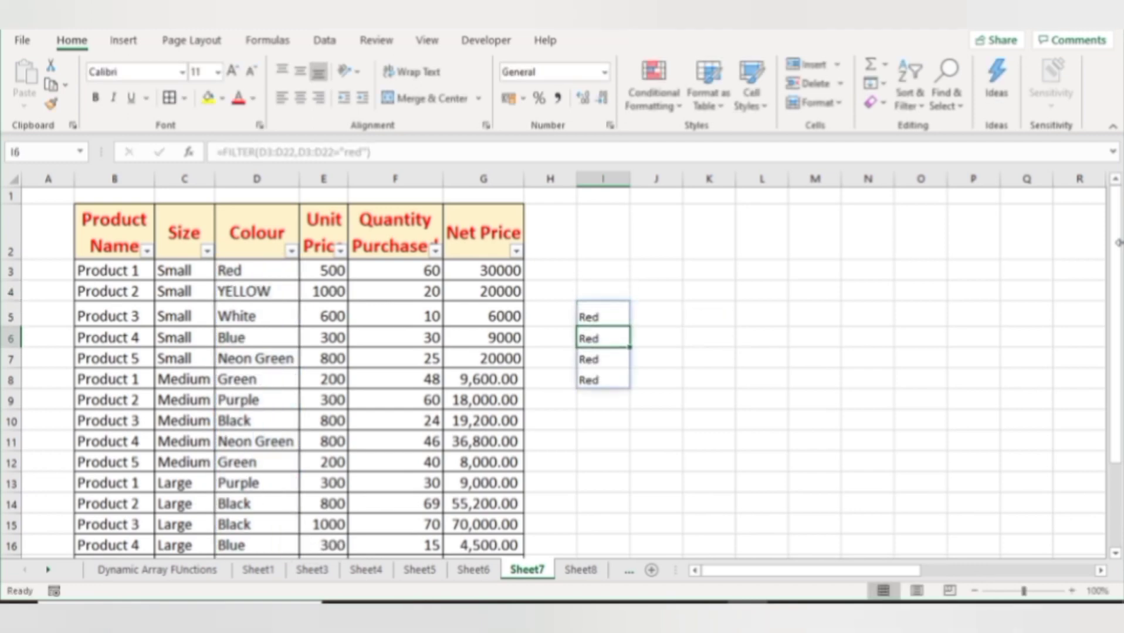
# Step: Wrap the FILTER formula in I5 in COUNTA to count the red entries
pyautogui.press('Up')
pyautogui.press('F2')
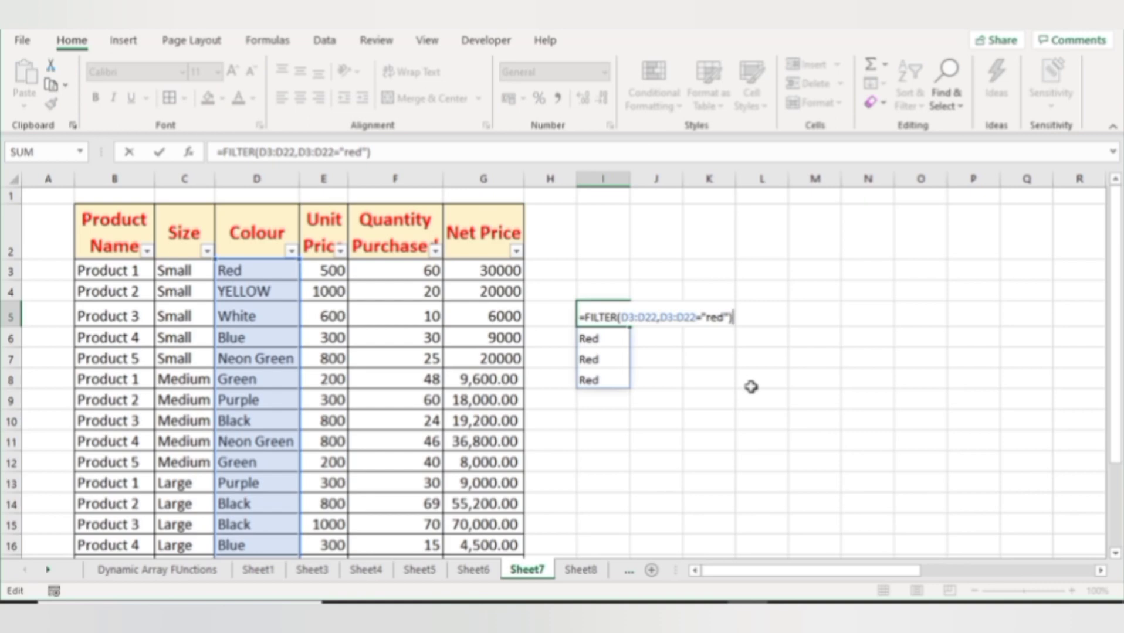
pyautogui.click(588, 318)
pyautogui.write('counta')
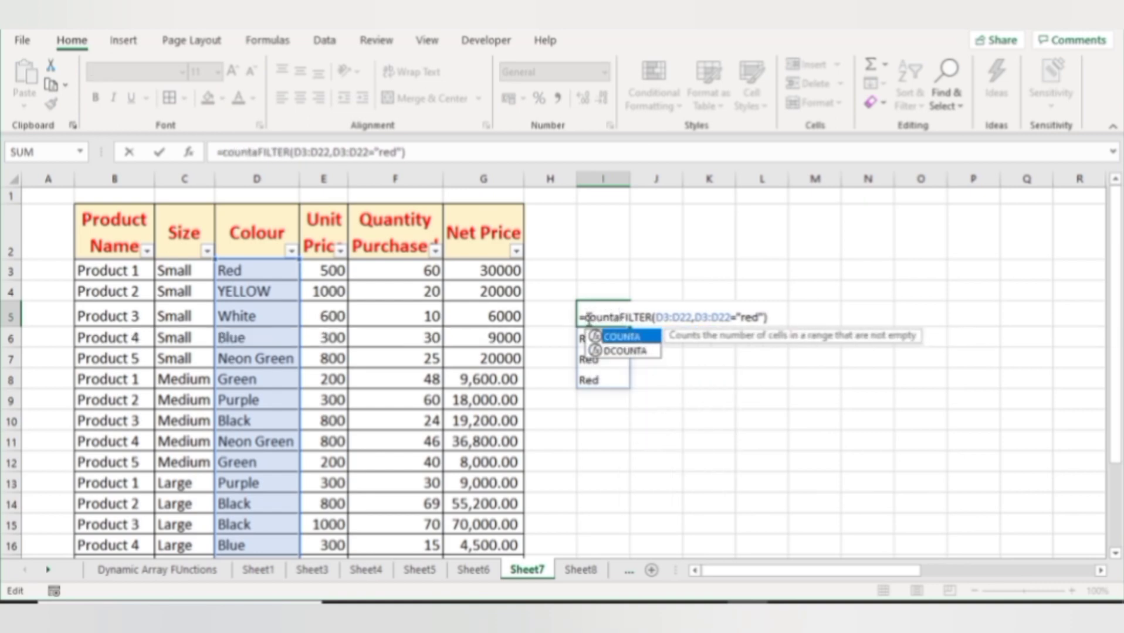
pyautogui.press('Tab')
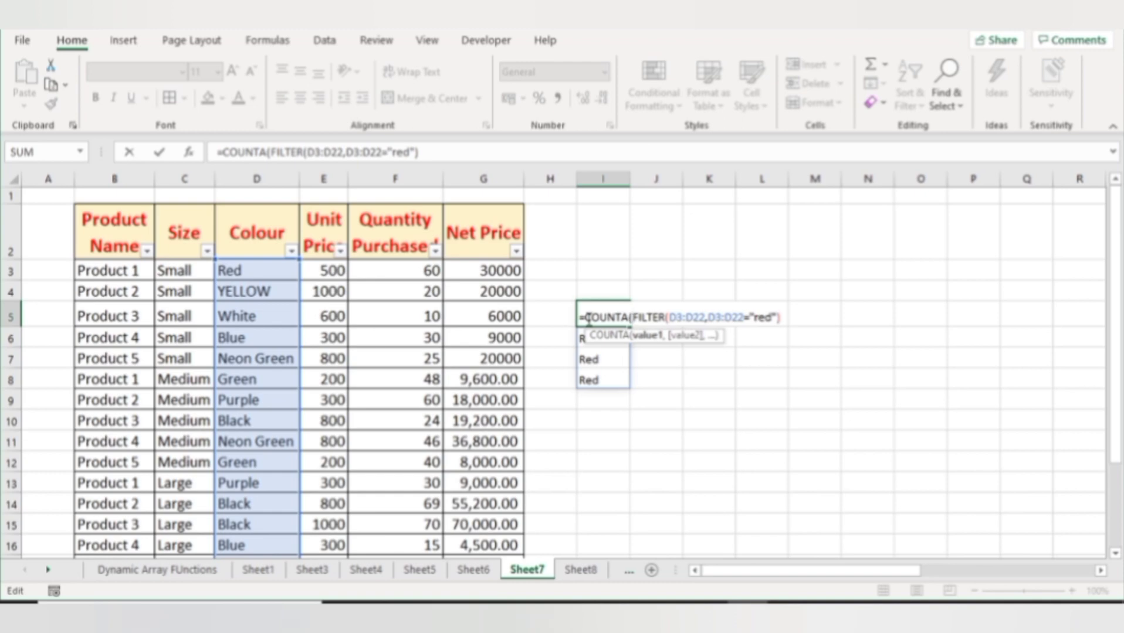
pyautogui.click(783, 318)
pyautogui.write(')')
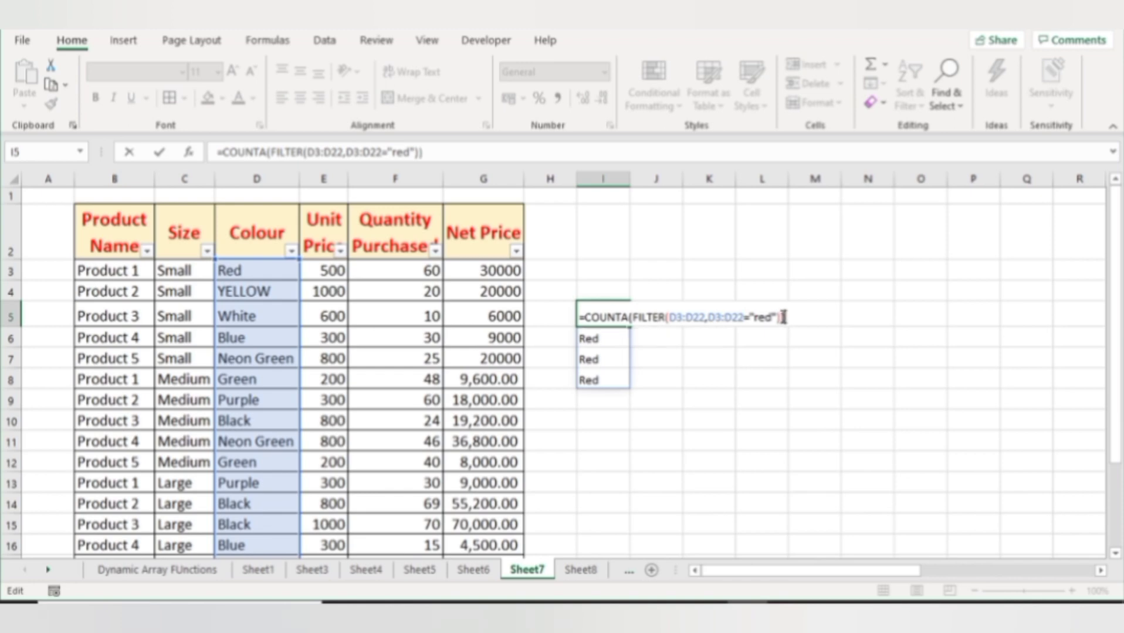
pyautogui.press('Return')
pyautogui.press('Up')
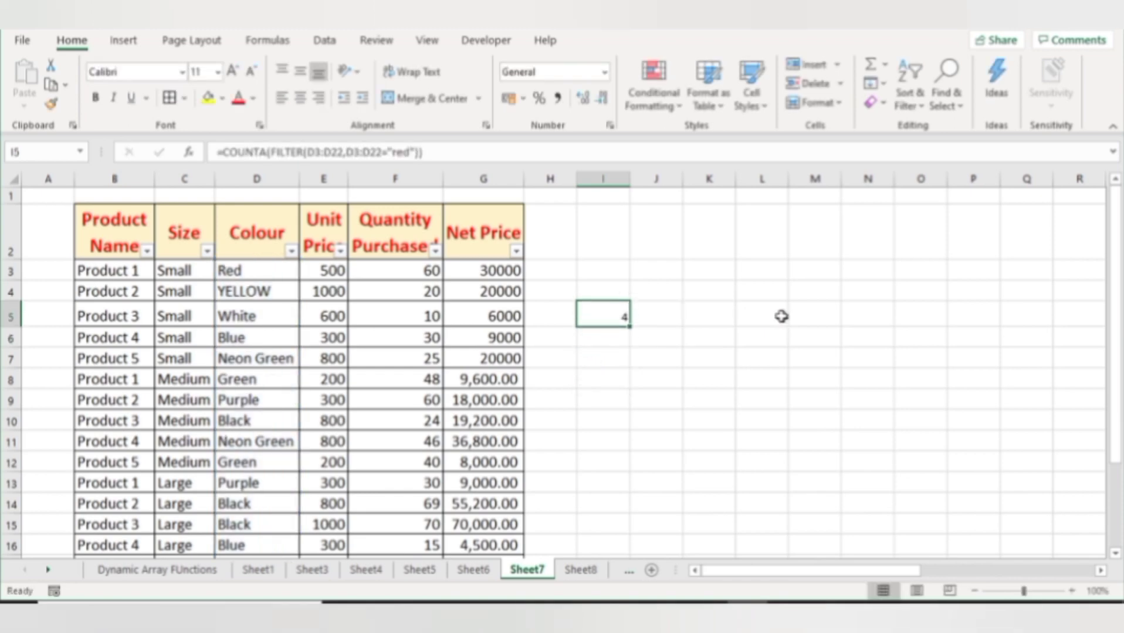
# Step: Enter =FILTER(F3:F22,F3:F22>30) in I7 to list the purchased quantities above 30
pyautogui.press('Down')
pyautogui.press('Down')
pyautogui.write('=')
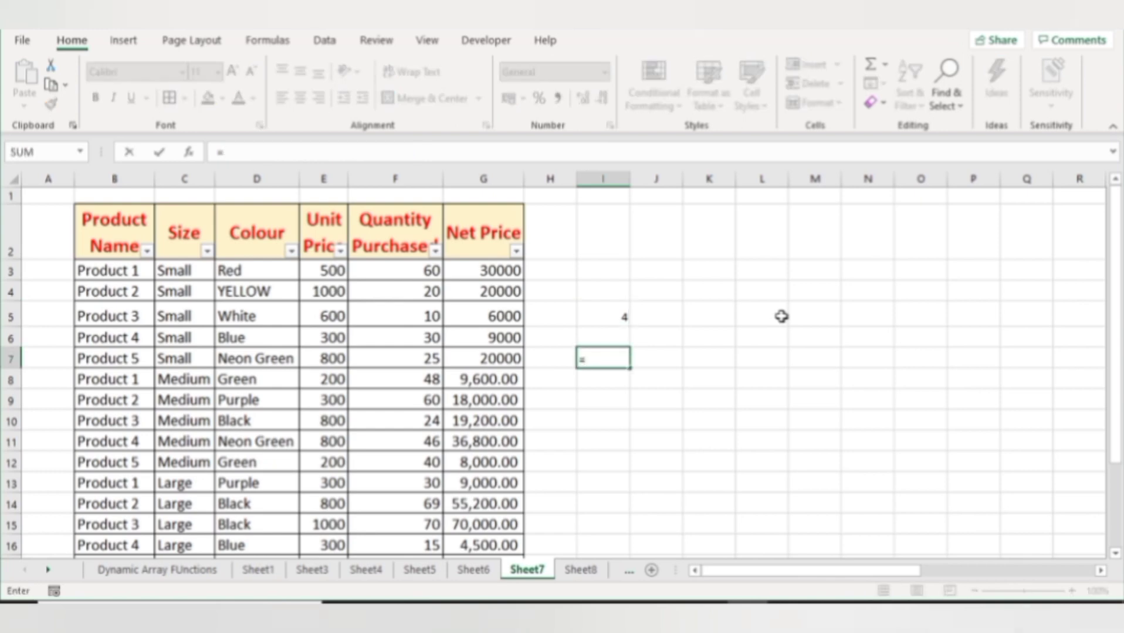
pyautogui.write('FILTER(')
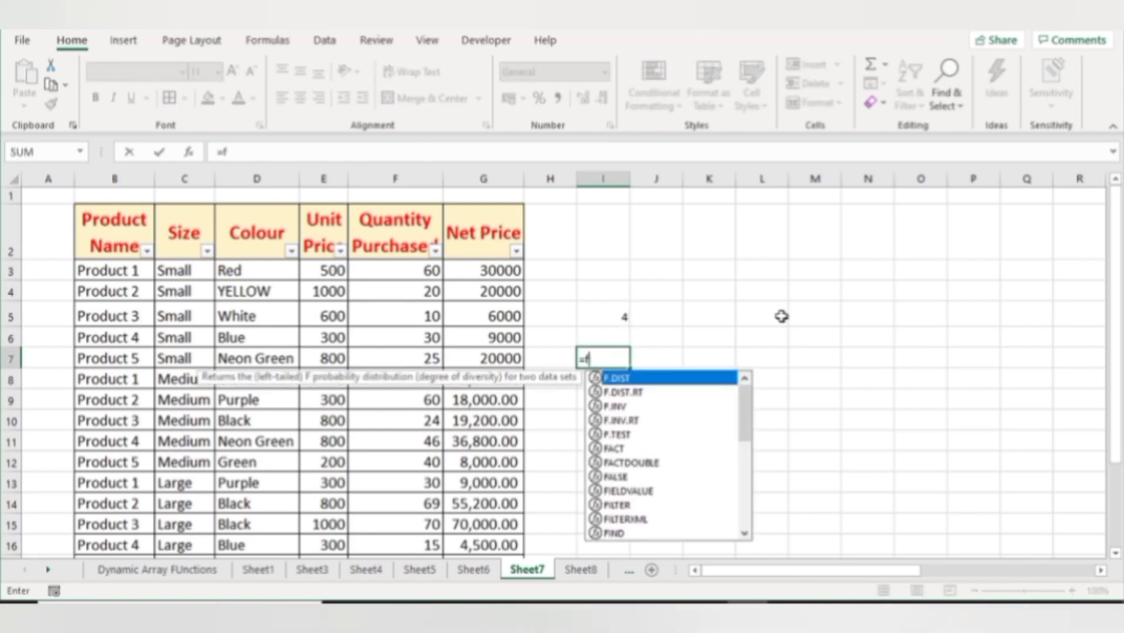
pyautogui.click(387, 268)
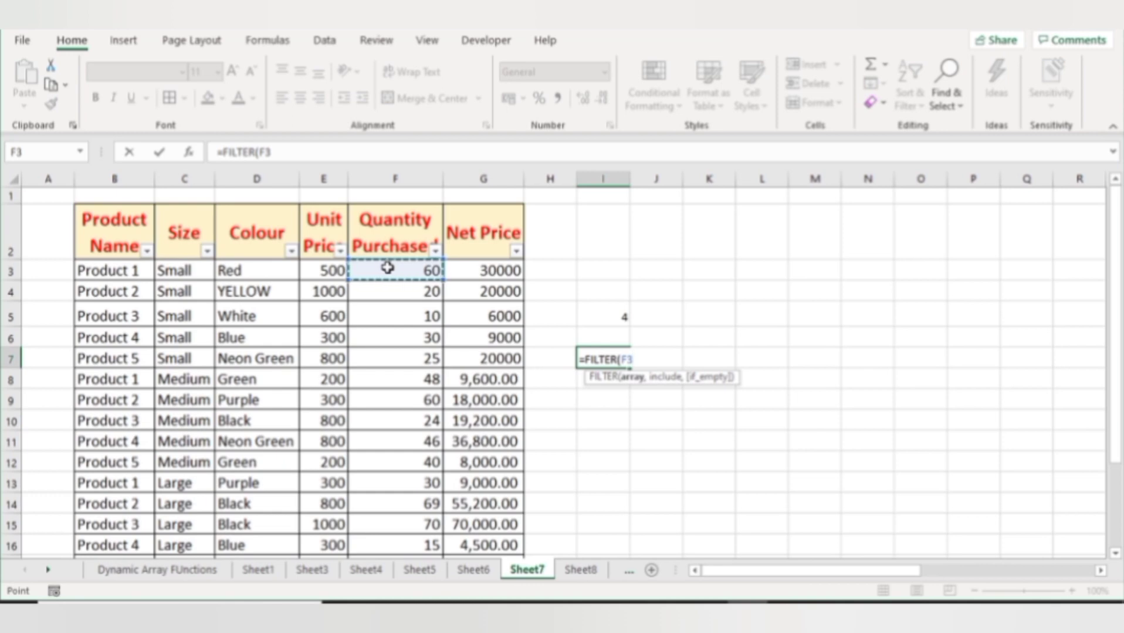
pyautogui.hotkey('ctrl', 'shift', 'Down')
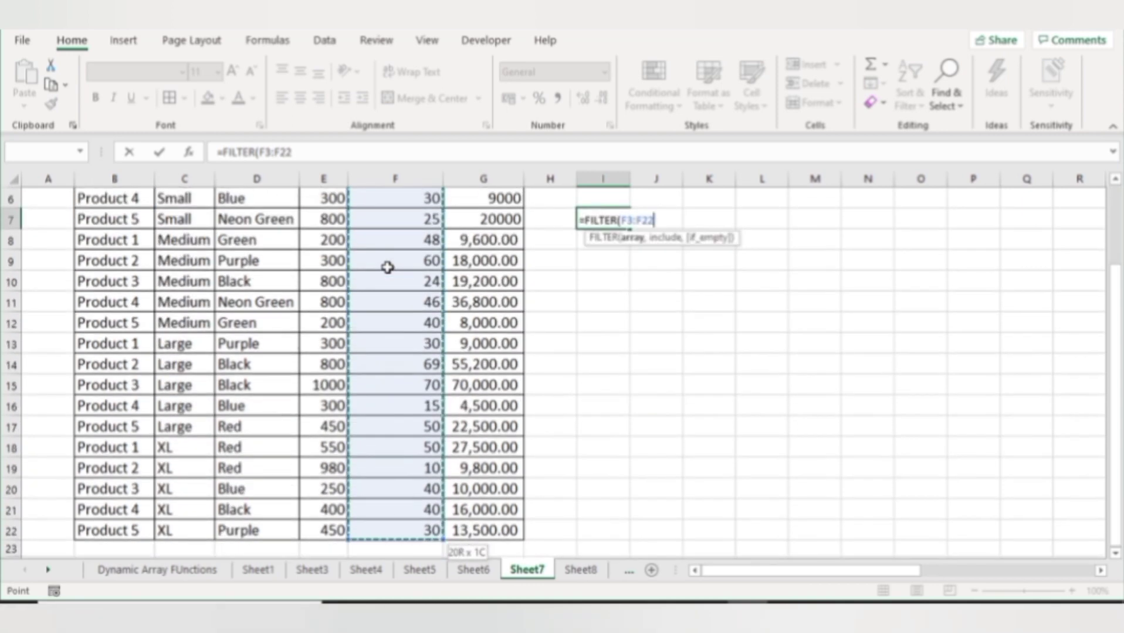
pyautogui.moveTo(1115, 339); pyautogui.dragTo(1113, 328)
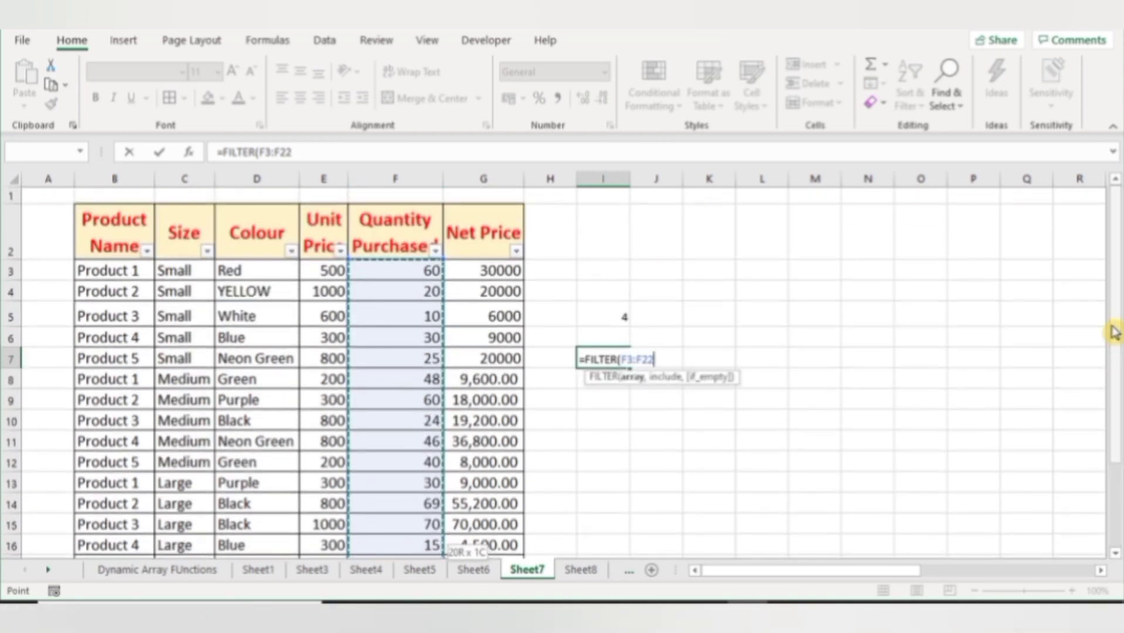
pyautogui.write(',')
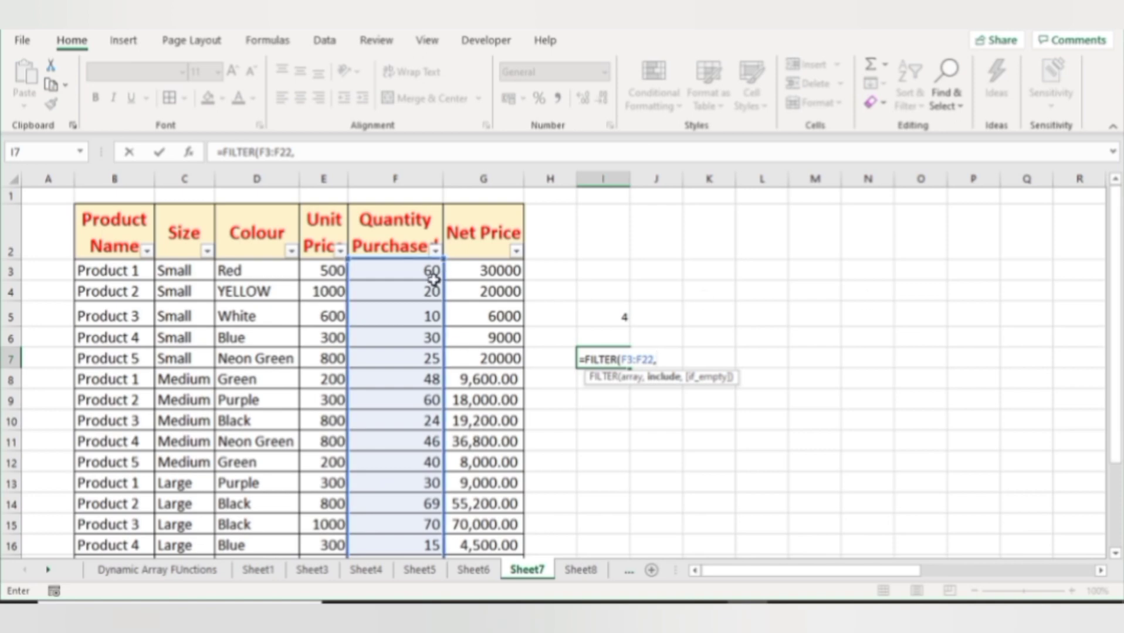
pyautogui.click(414, 273)
pyautogui.hotkey('ctrl', 'shift', 'Down')
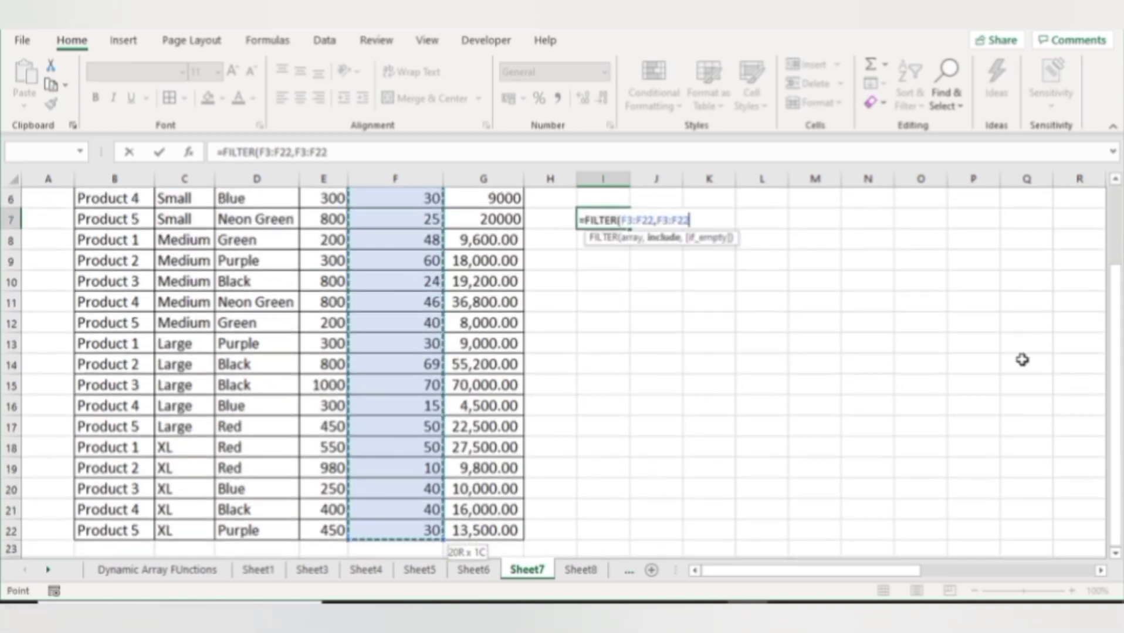
pyautogui.moveTo(1118, 364); pyautogui.dragTo(1119, 260)
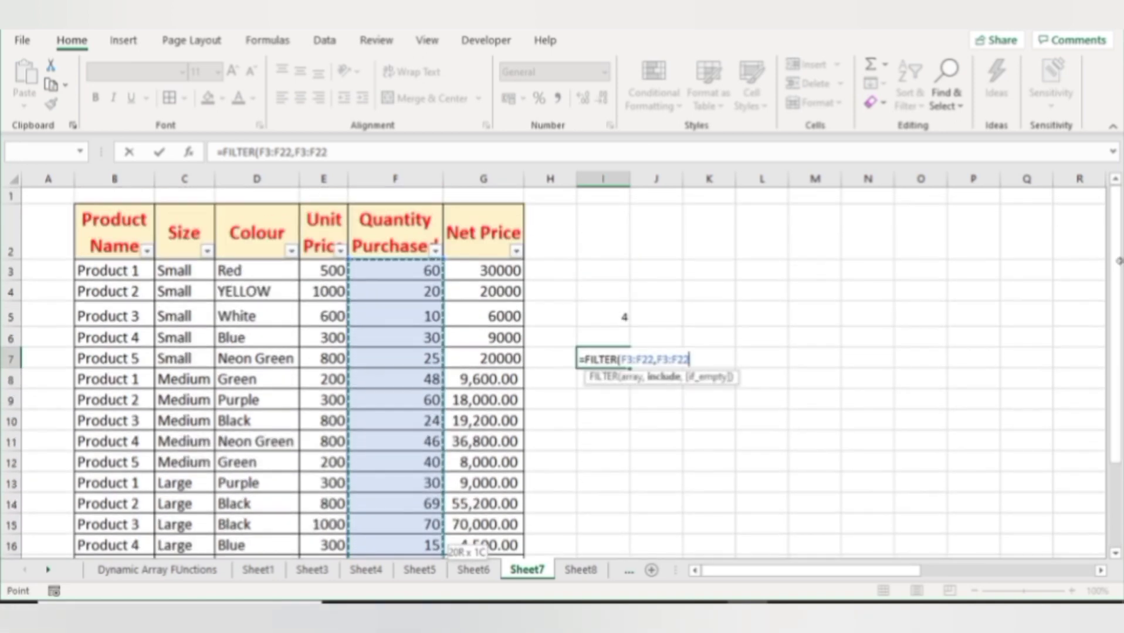
pyautogui.write('>')
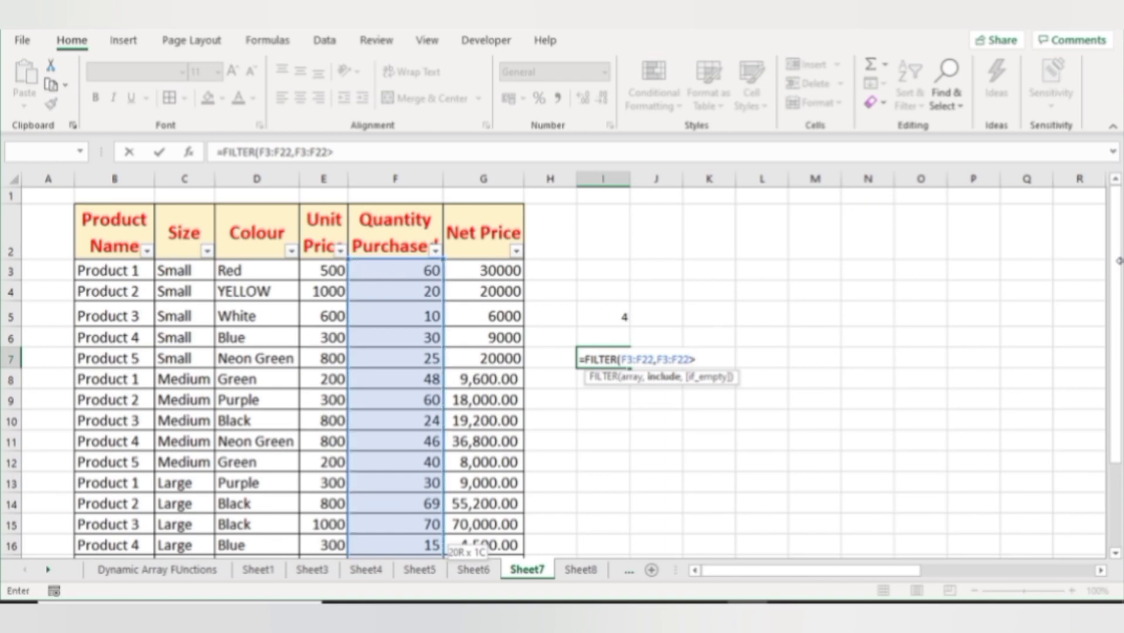
pyautogui.write('30')
pyautogui.press('Return')
# Step: Go through the filtered quantities spilled below I7 and look for repeated values
pyautogui.press('Down')
pyautogui.press('Down')
pyautogui.press('Down')
pyautogui.press('Down')
pyautogui.press('Down')
pyautogui.press('Down')
pyautogui.press('Down')
pyautogui.press('Down')
pyautogui.press('Down')
pyautogui.press('Down')
pyautogui.press('Down')
pyautogui.press('Down')
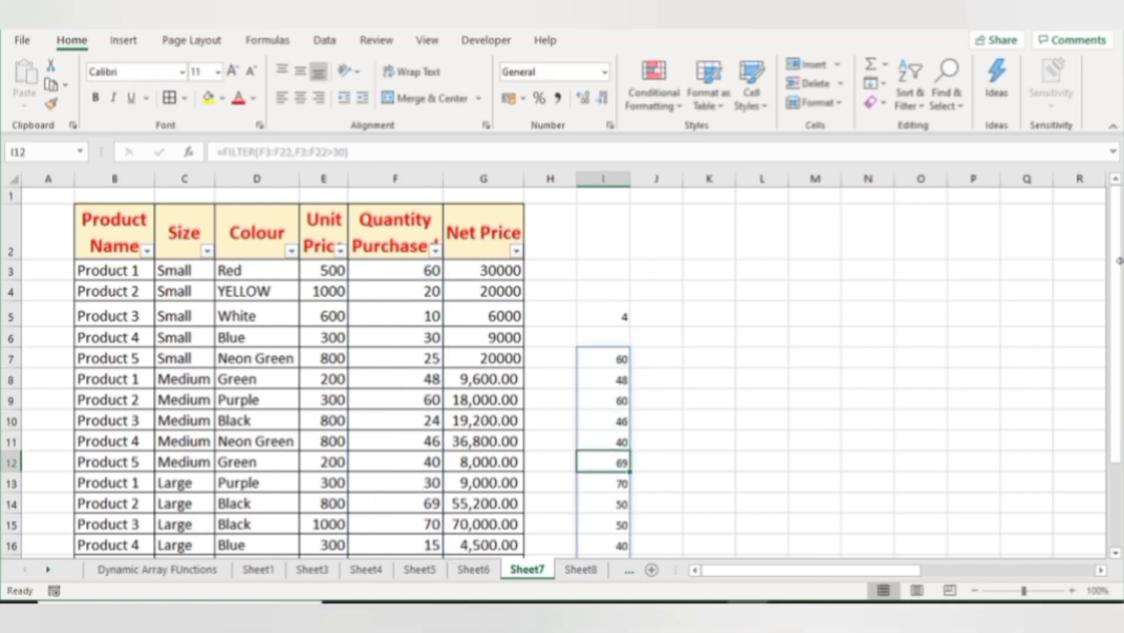
pyautogui.press('Up')
pyautogui.press('Up')
pyautogui.press('Up')
pyautogui.press('Up')
pyautogui.press('Up')
pyautogui.press('Up')
pyautogui.press('Up')
pyautogui.press('Up')
pyautogui.press('Up')
pyautogui.press('Up')
pyautogui.press('Up')
pyautogui.press('Up')
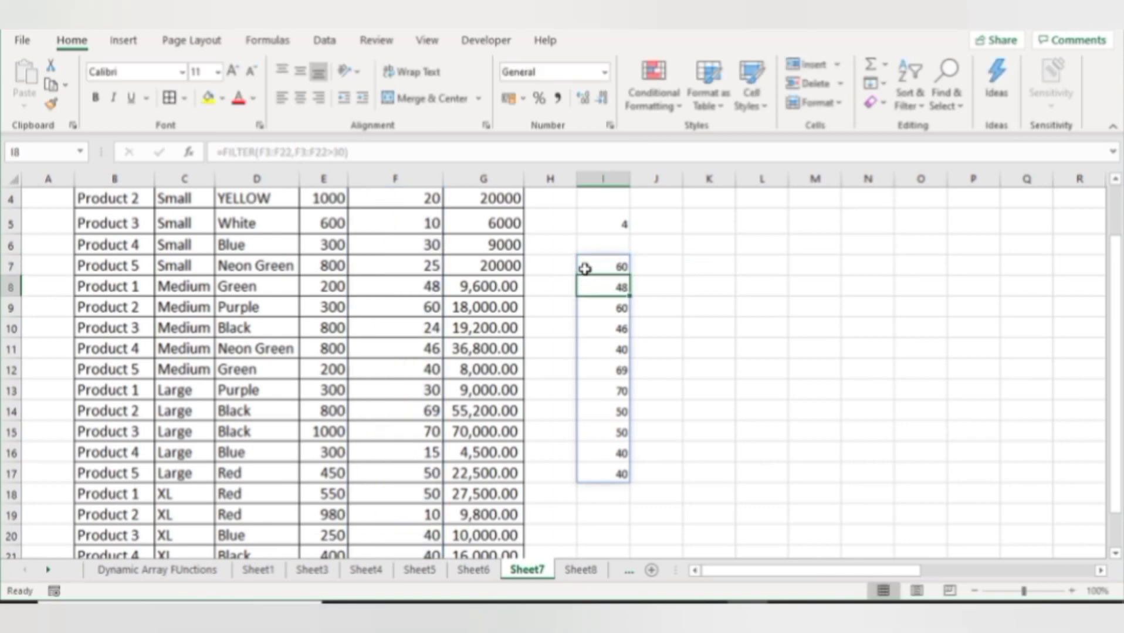
pyautogui.press('Down')
pyautogui.press('Down')
pyautogui.press('Down')
pyautogui.press('Down')
pyautogui.press('Down')
pyautogui.press('Down')
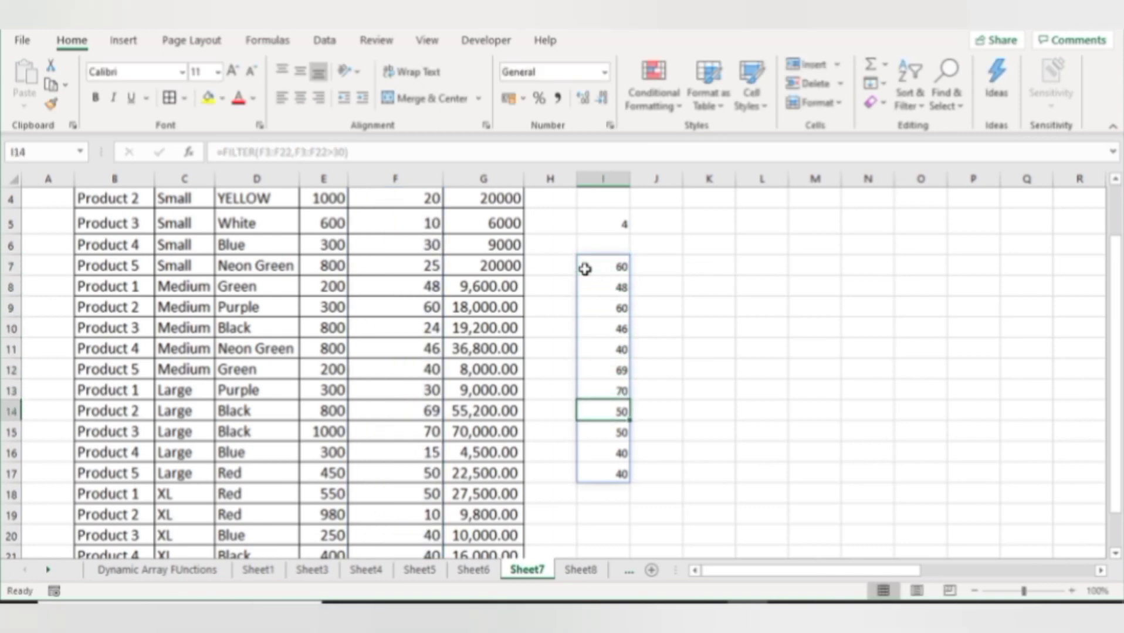
# Step: Wrap the FILTER formula in I7 in UNIQUE to list each quantity above 30 only once
pyautogui.click(585, 269)
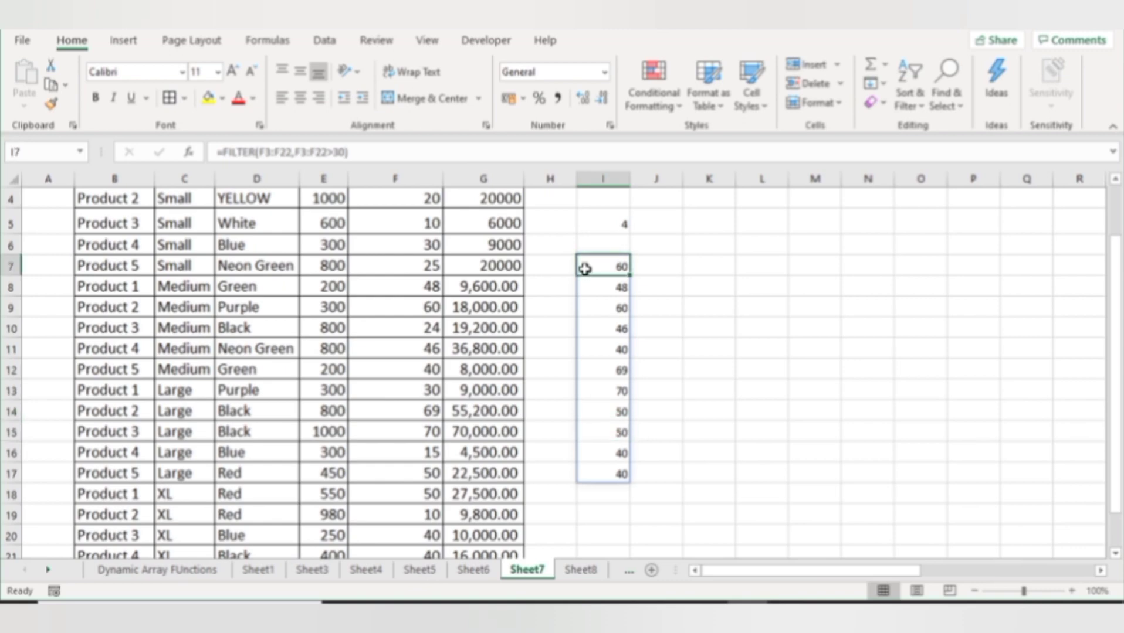
pyautogui.press('F2')
pyautogui.click(585, 269)
pyautogui.write('unique')
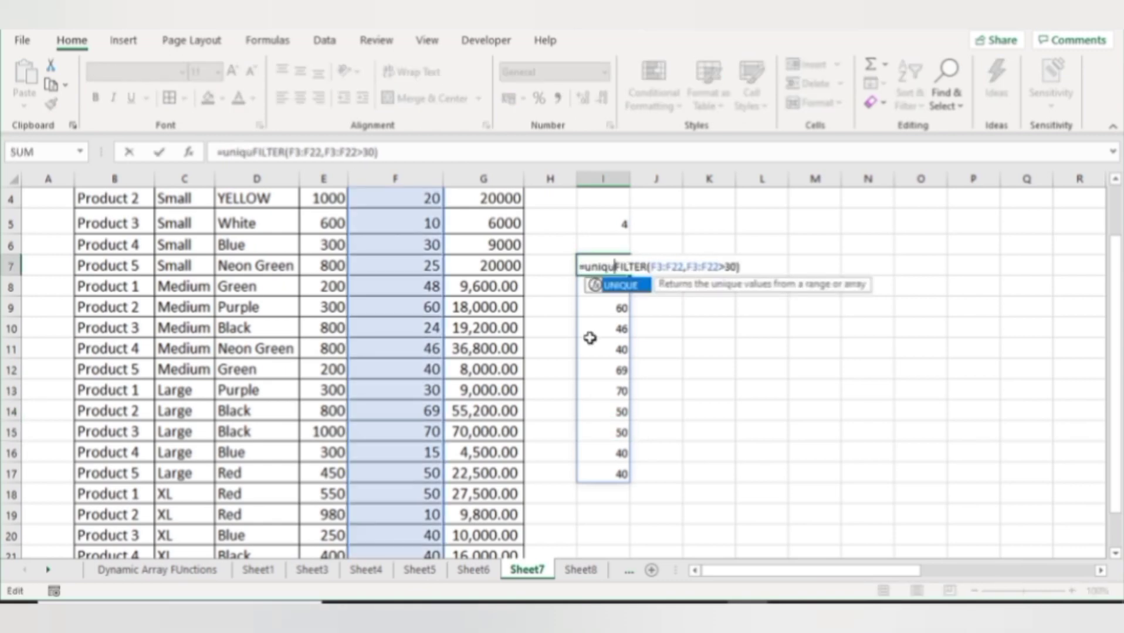
pyautogui.press('Tab')
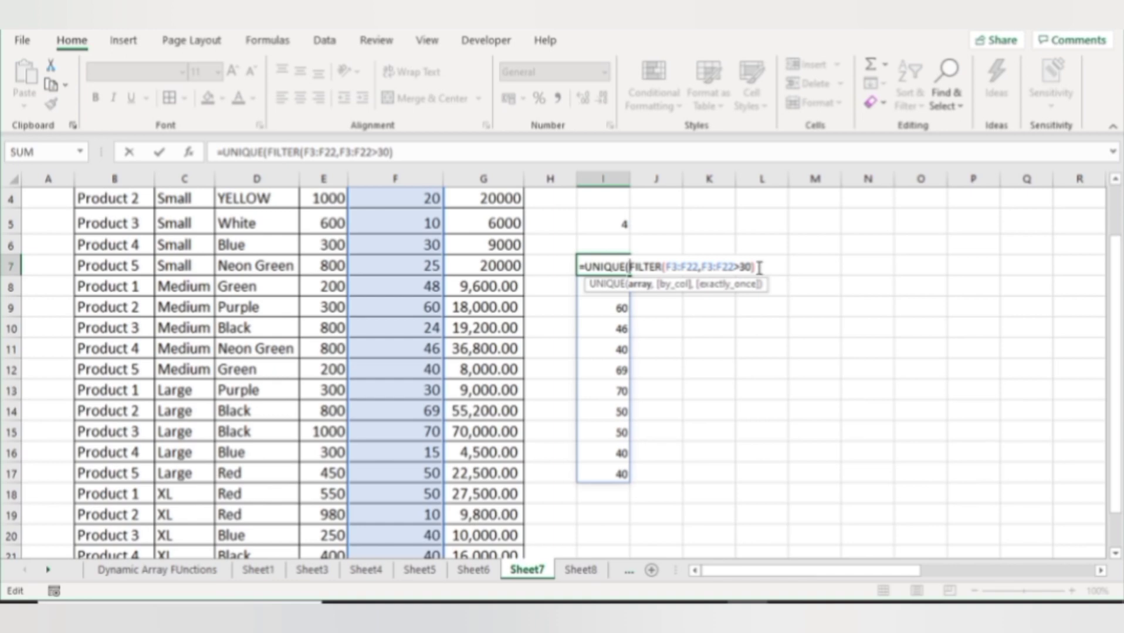
pyautogui.write(')')
pyautogui.press('Return')
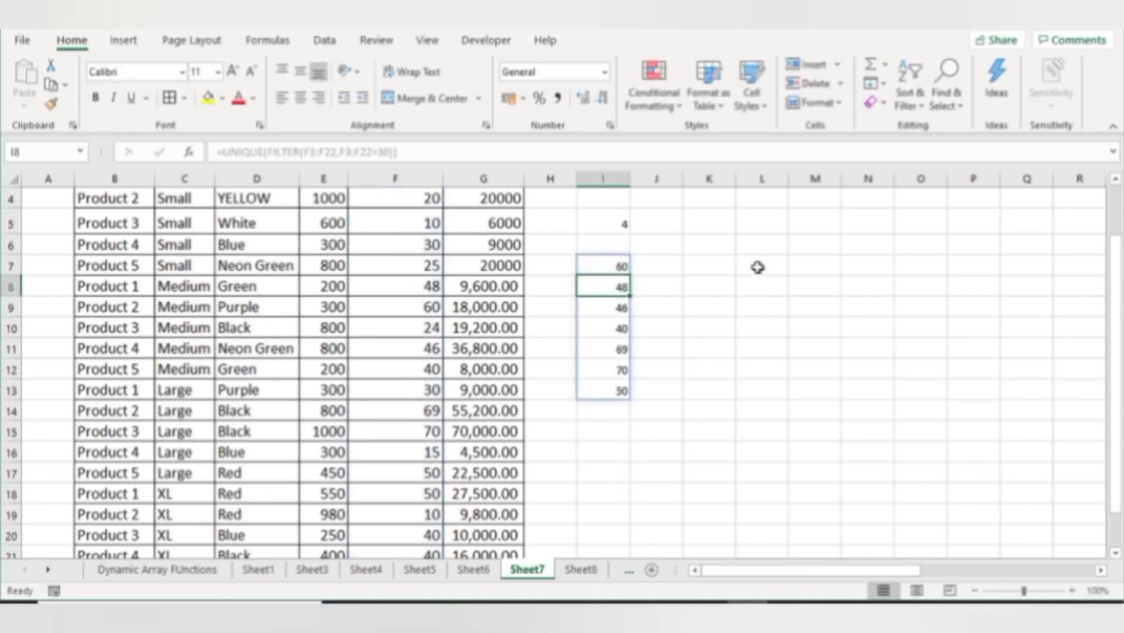
# Step: Check the list of unique quantities spilled from I7 for duplicates
pyautogui.press('Up')
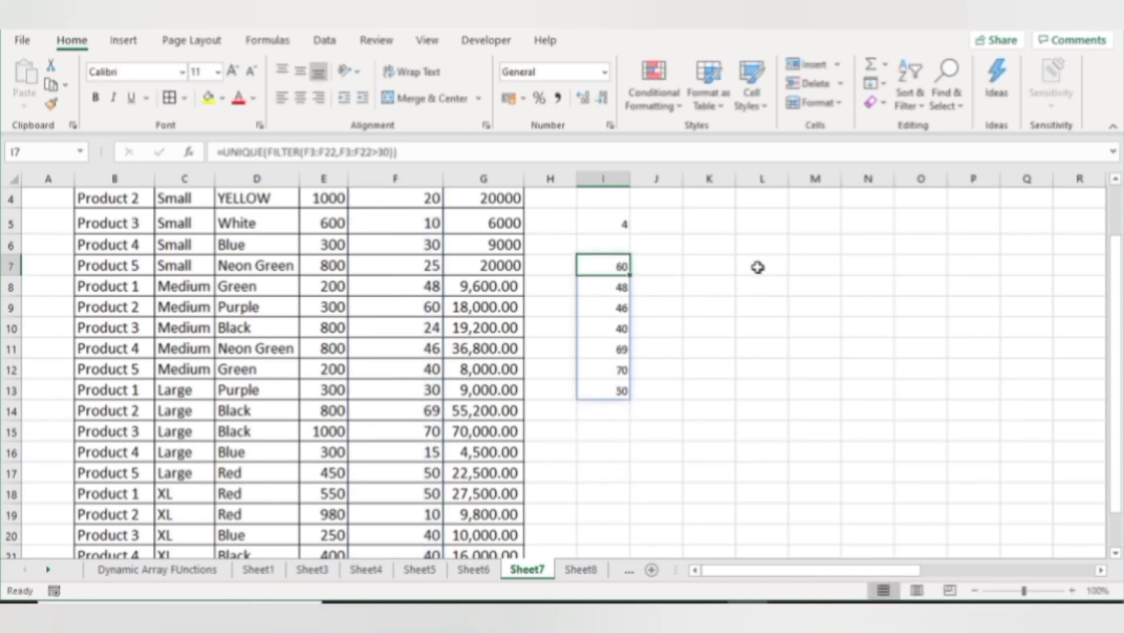
pyautogui.press('Down')
pyautogui.press('Down')
pyautogui.press('Down')
pyautogui.press('Down')
pyautogui.press('Down')
pyautogui.press('Down')
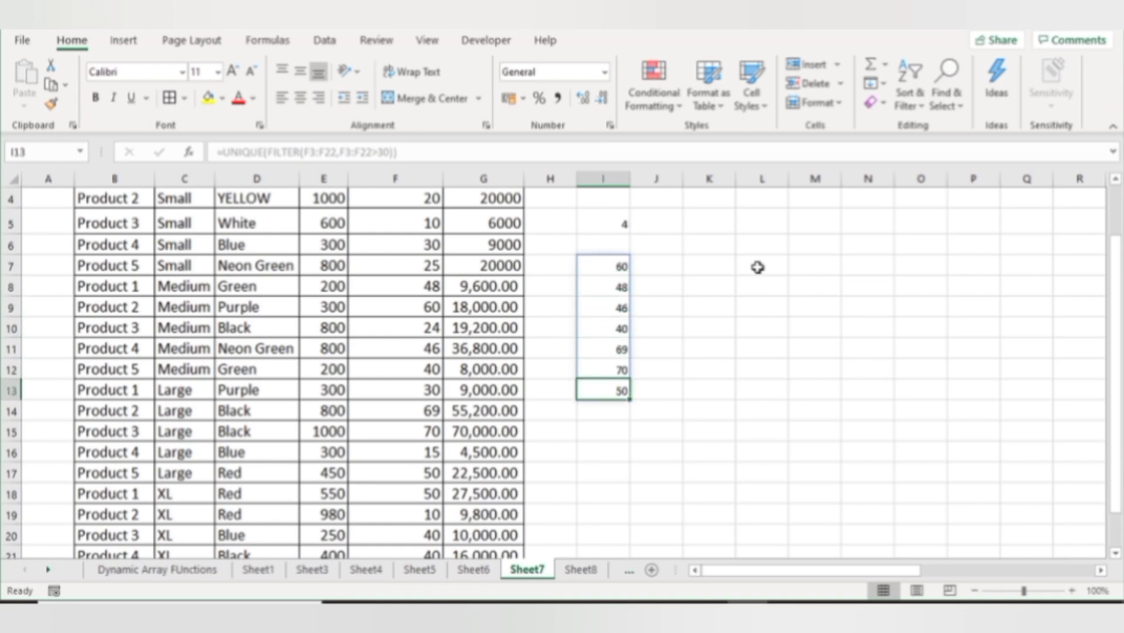
pyautogui.press('Up')
pyautogui.press('Up')
pyautogui.press('Up')
pyautogui.press('Up')
pyautogui.press('Up')
pyautogui.scroll(1, 694, 434)
pyautogui.click(693, 427)
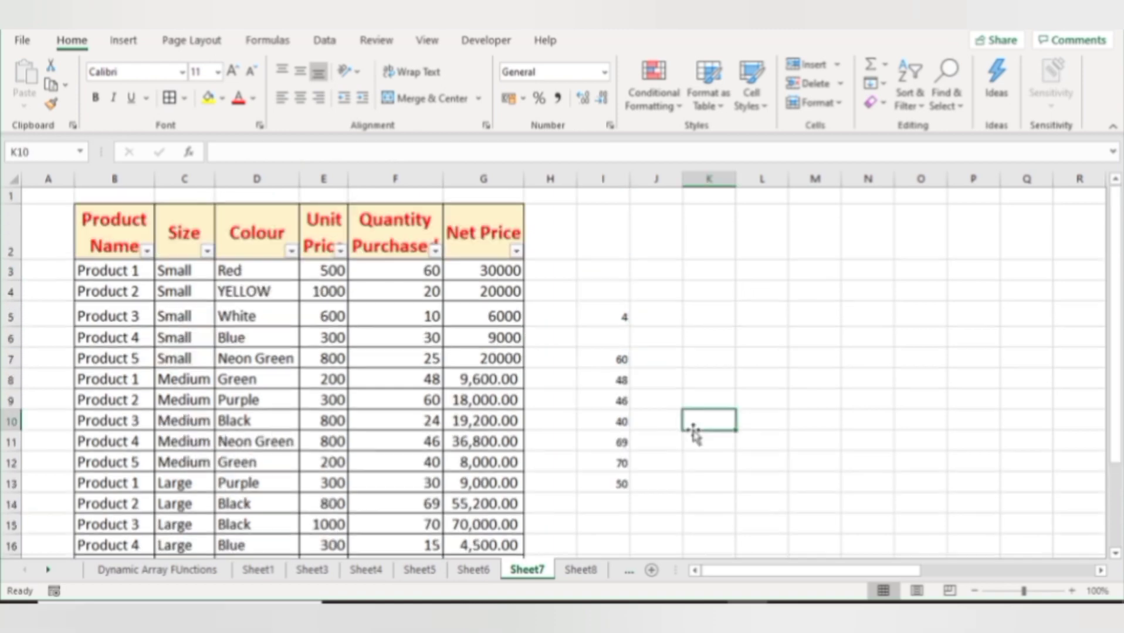